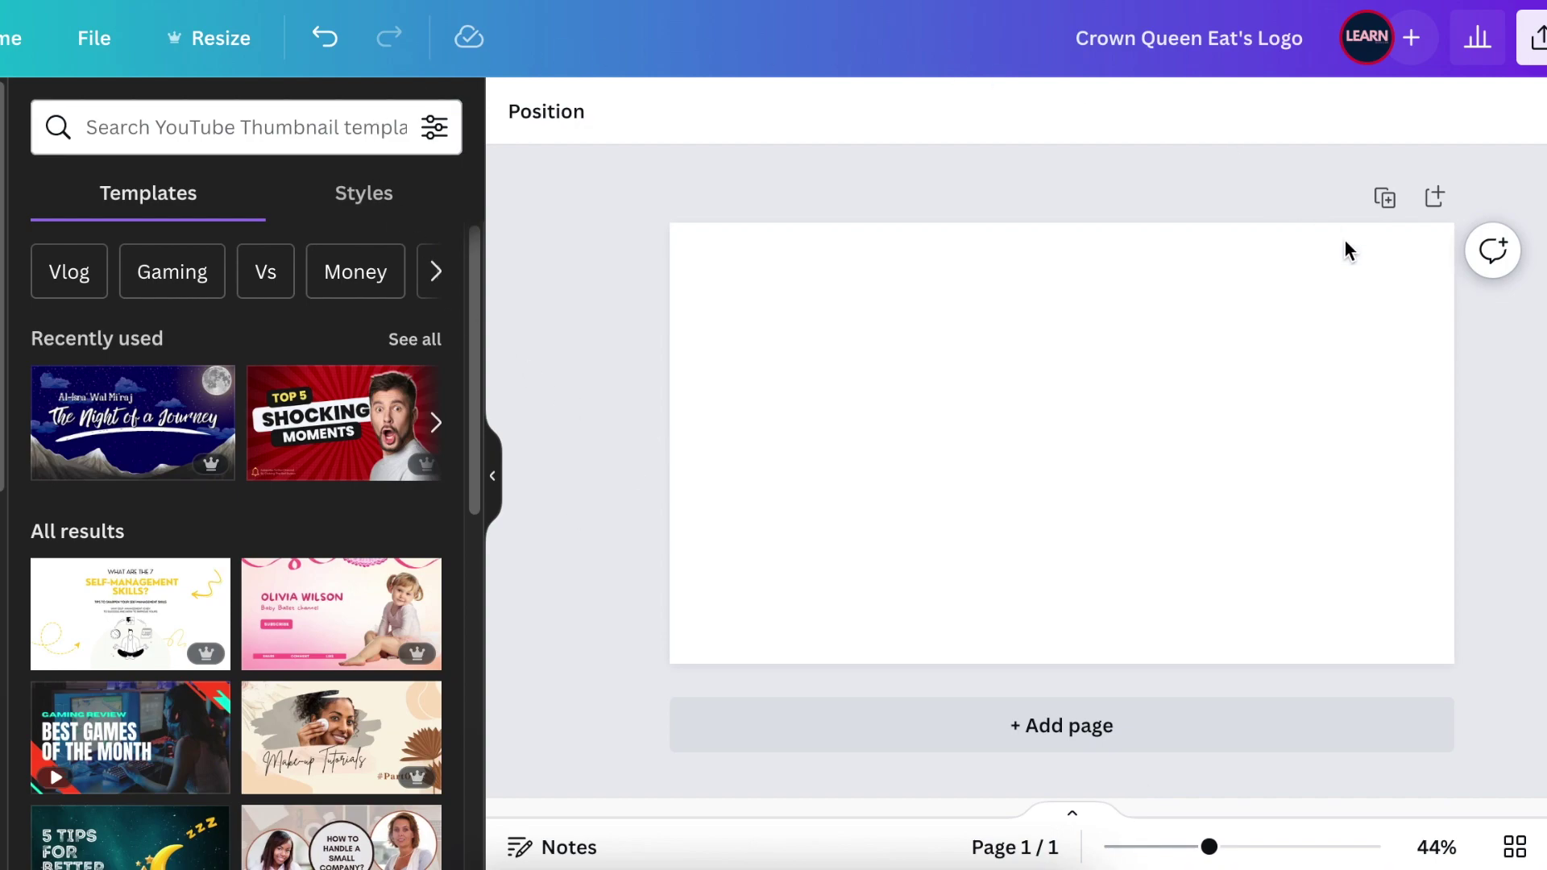
# Fill the blank page background with the solid black swatch
pyautogui.click(1378, 480)
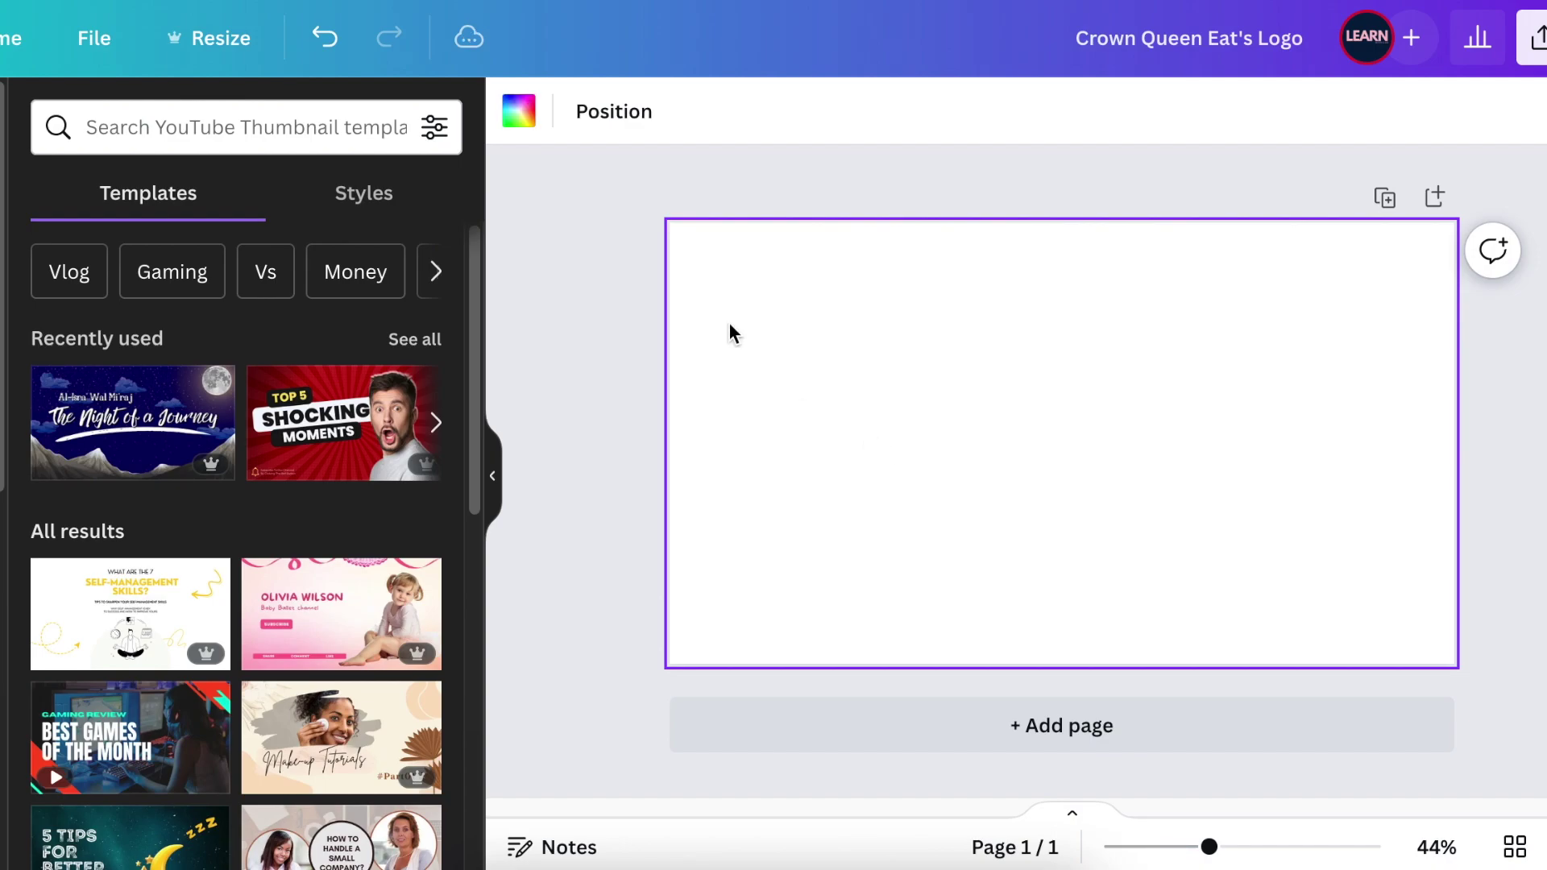
pyautogui.click(520, 113)
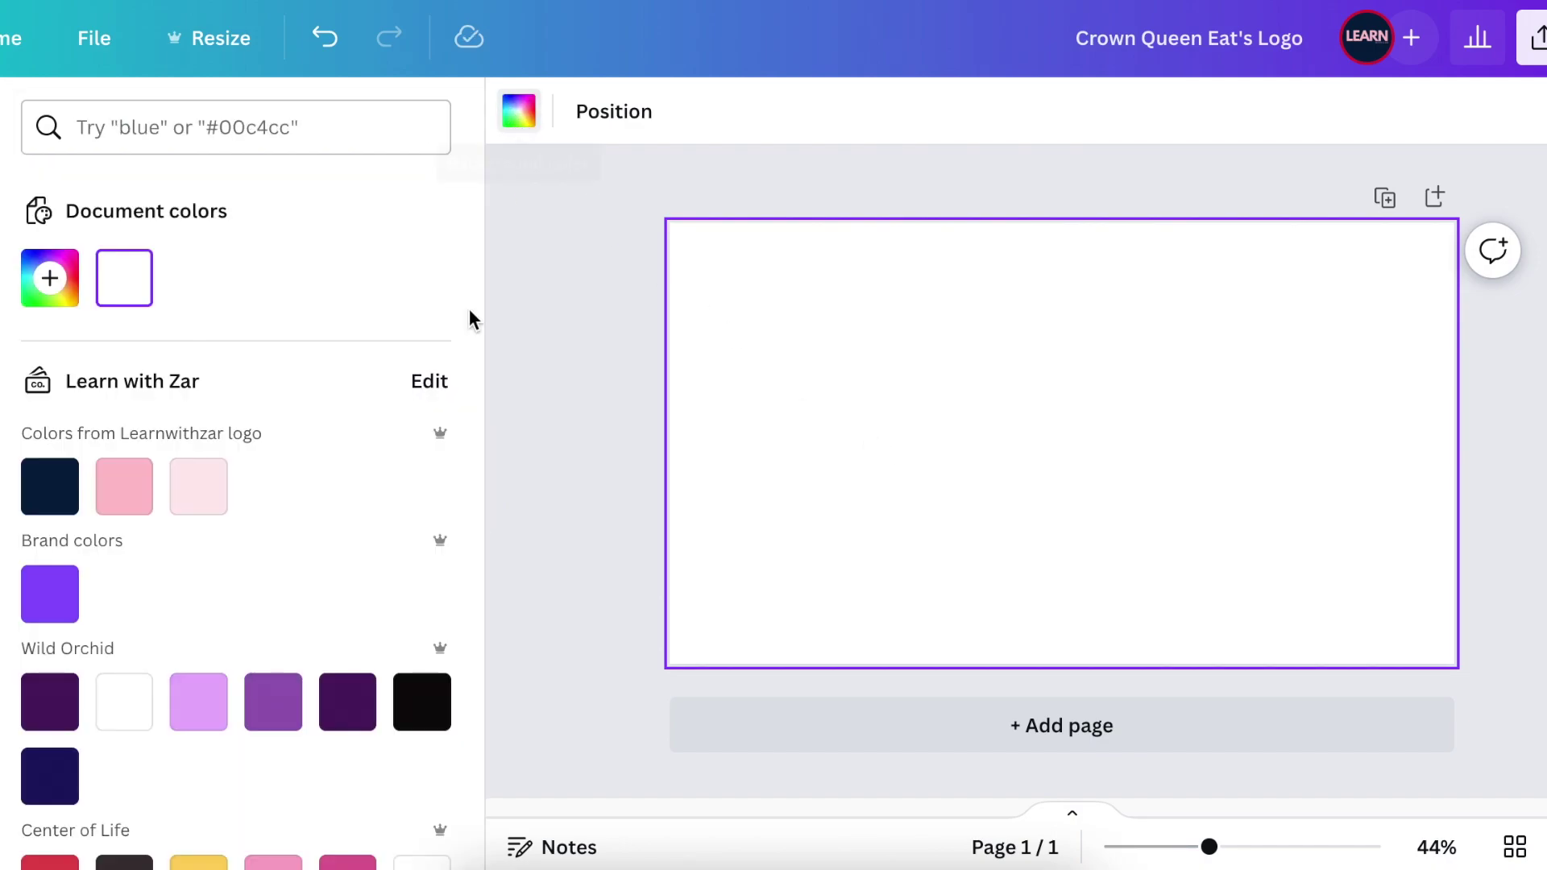
pyautogui.click(422, 703)
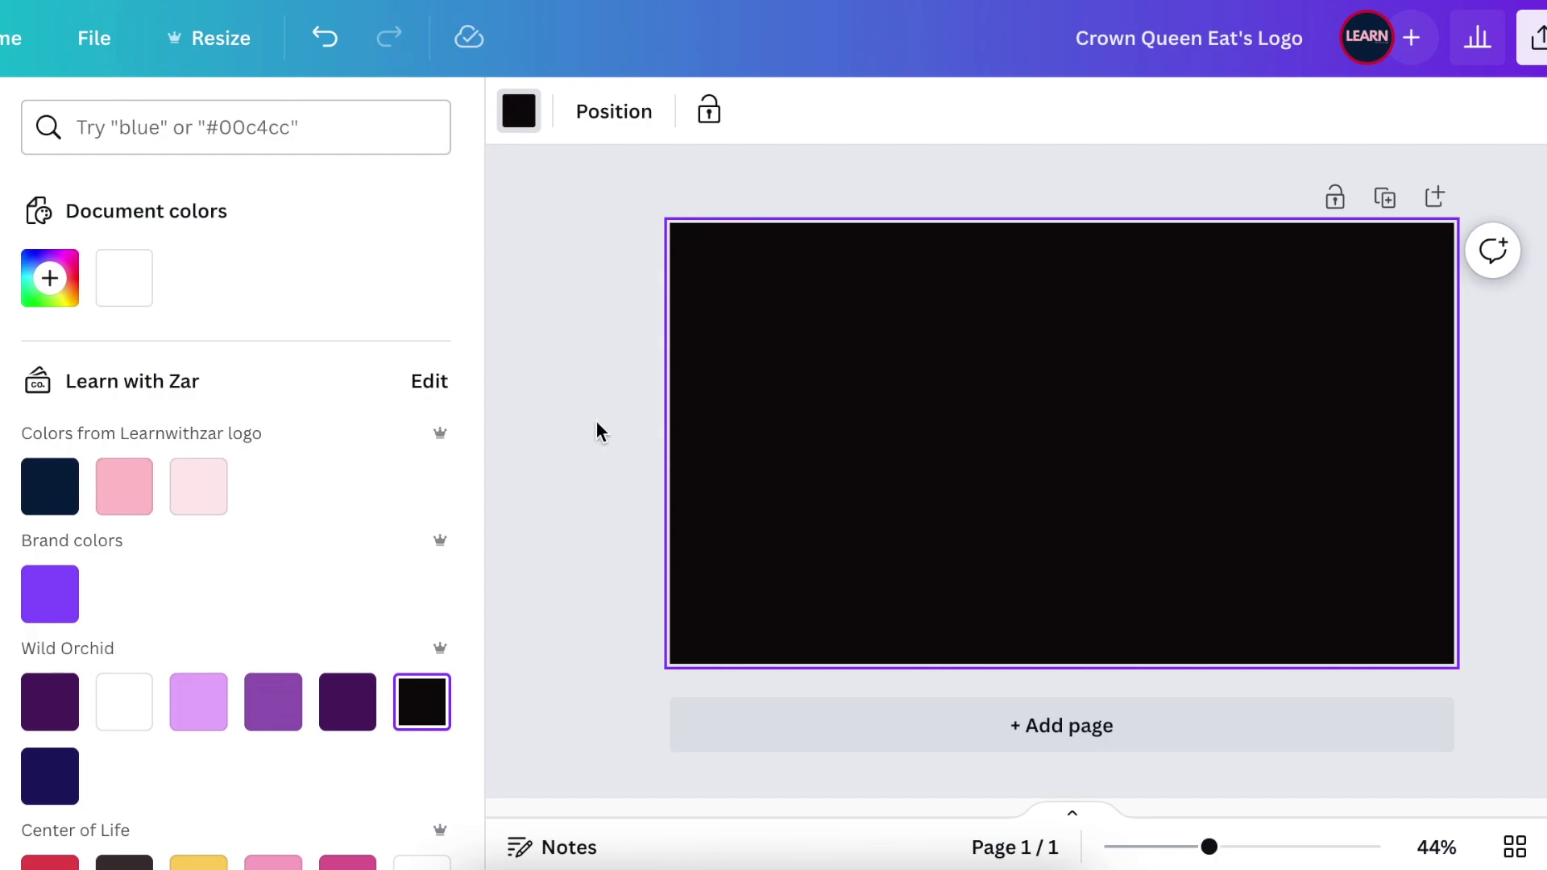
pyautogui.press('Escape')
pyautogui.press('Escape')
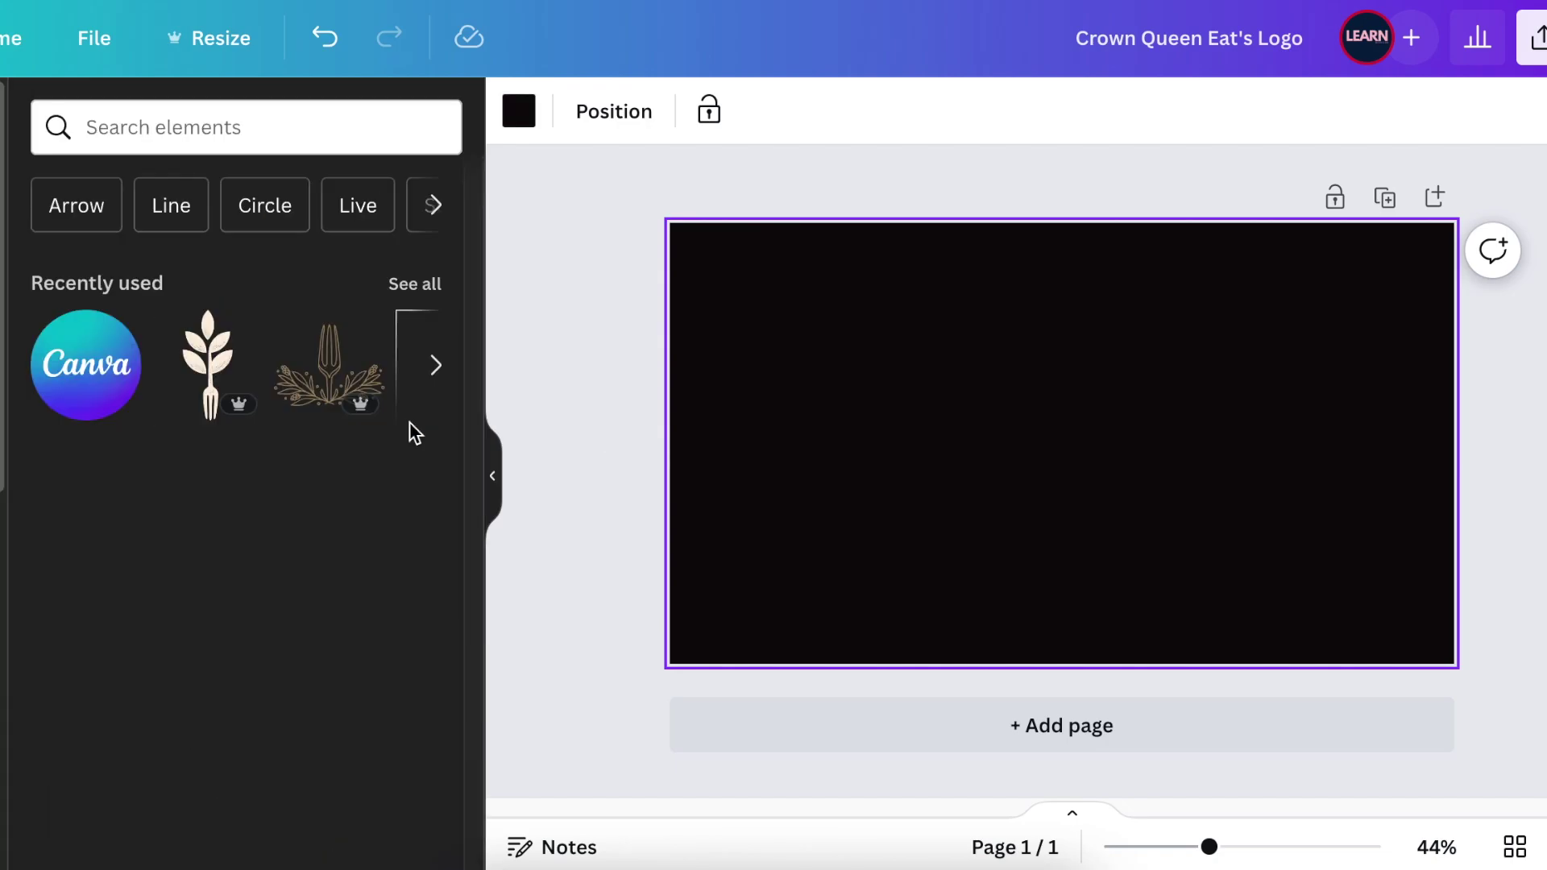
# Add a hexagon from the basic shapes, colour it gold and set corner rounding to 17
pyautogui.click(423, 482)
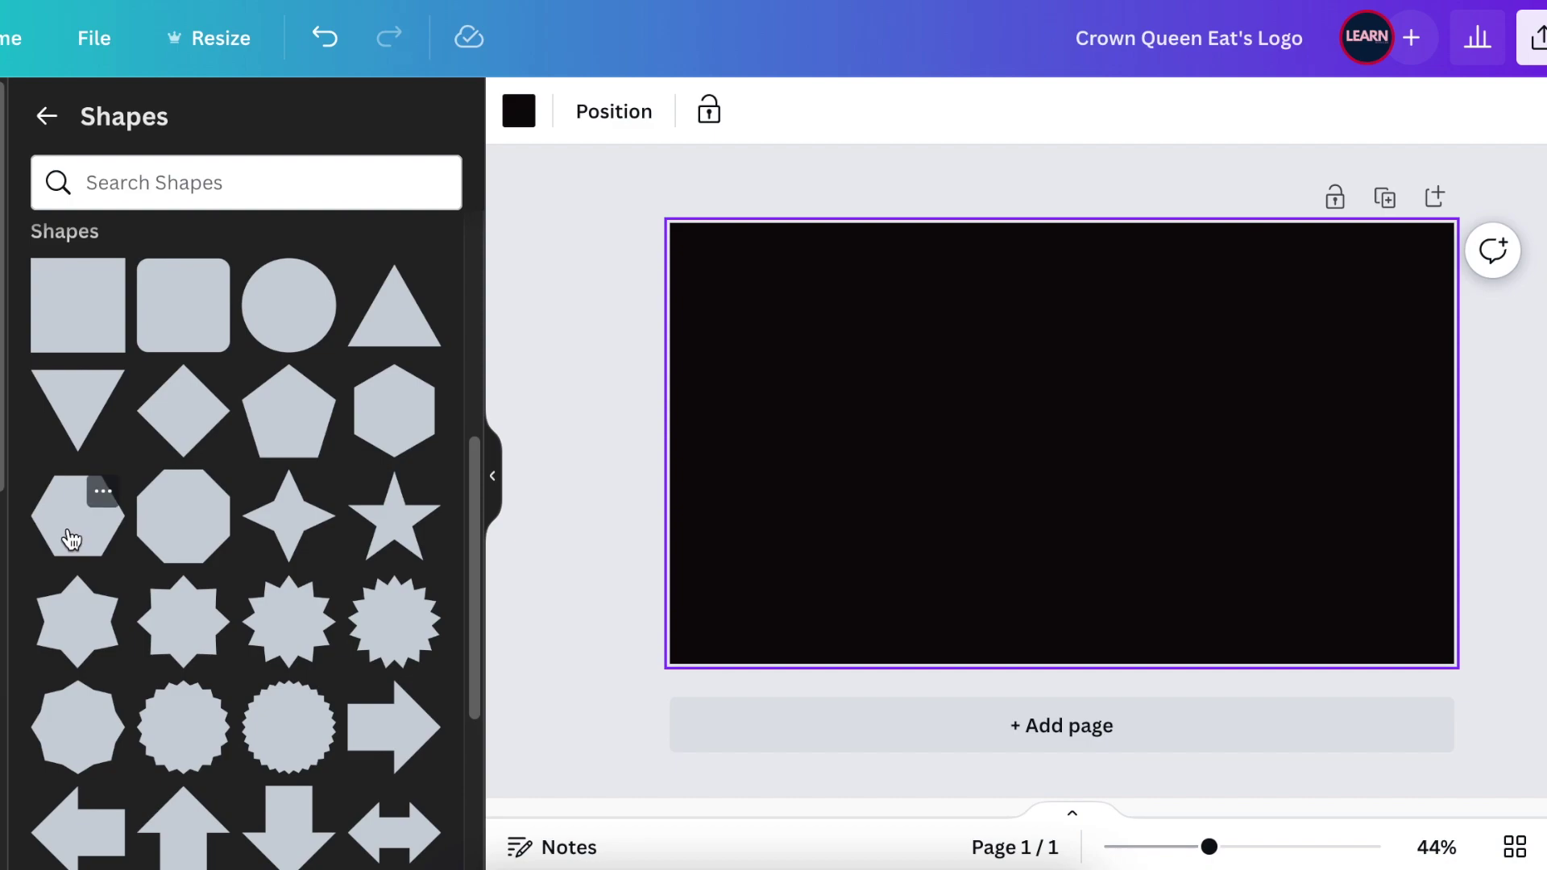
pyautogui.click(103, 492)
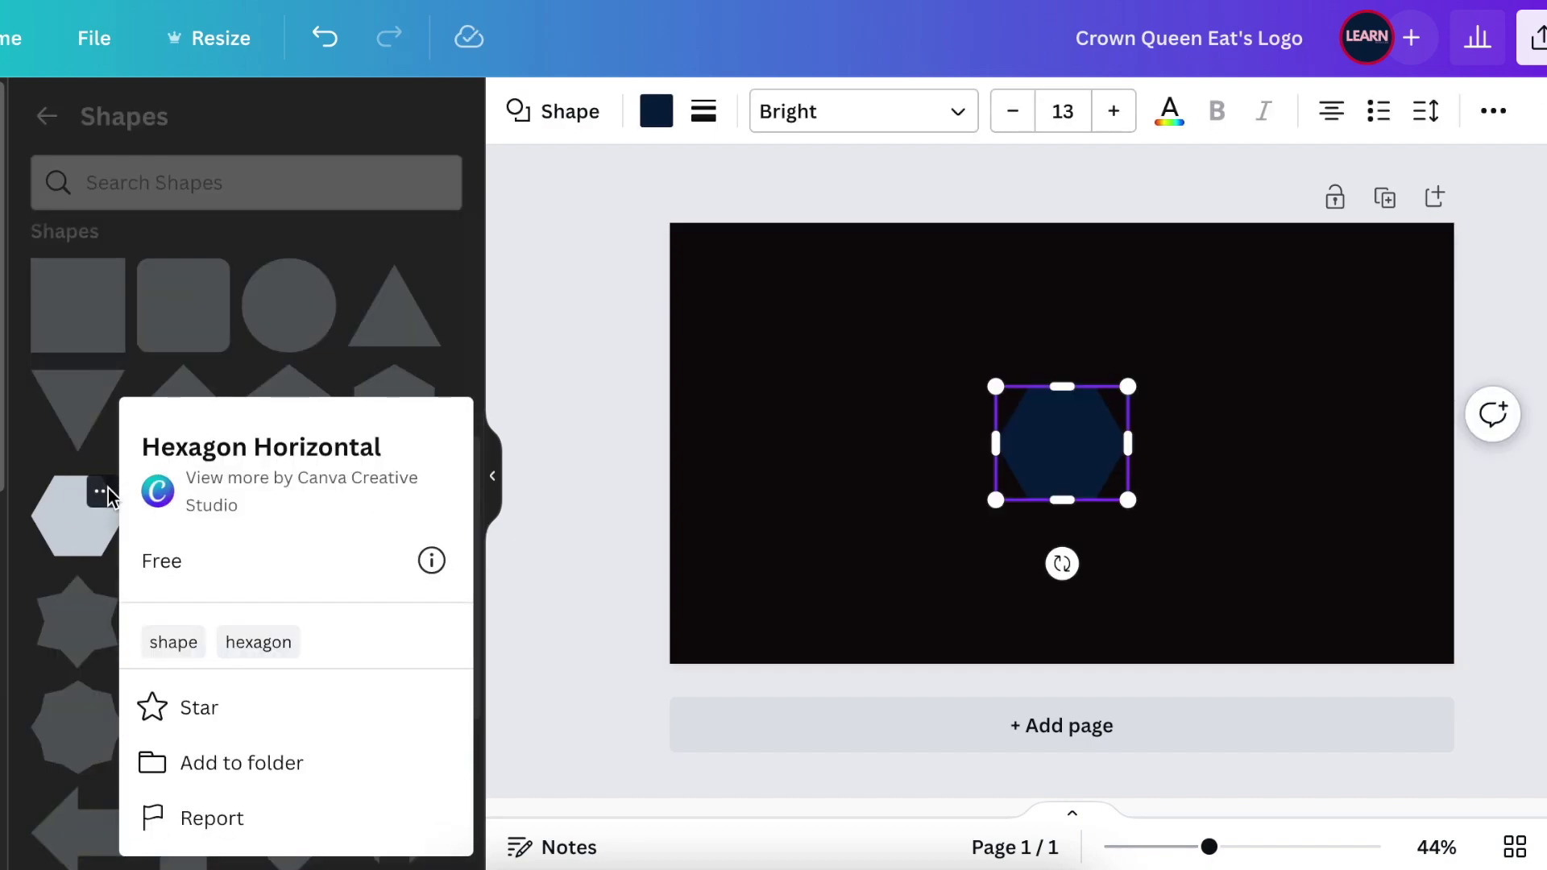
pyautogui.click(780, 458)
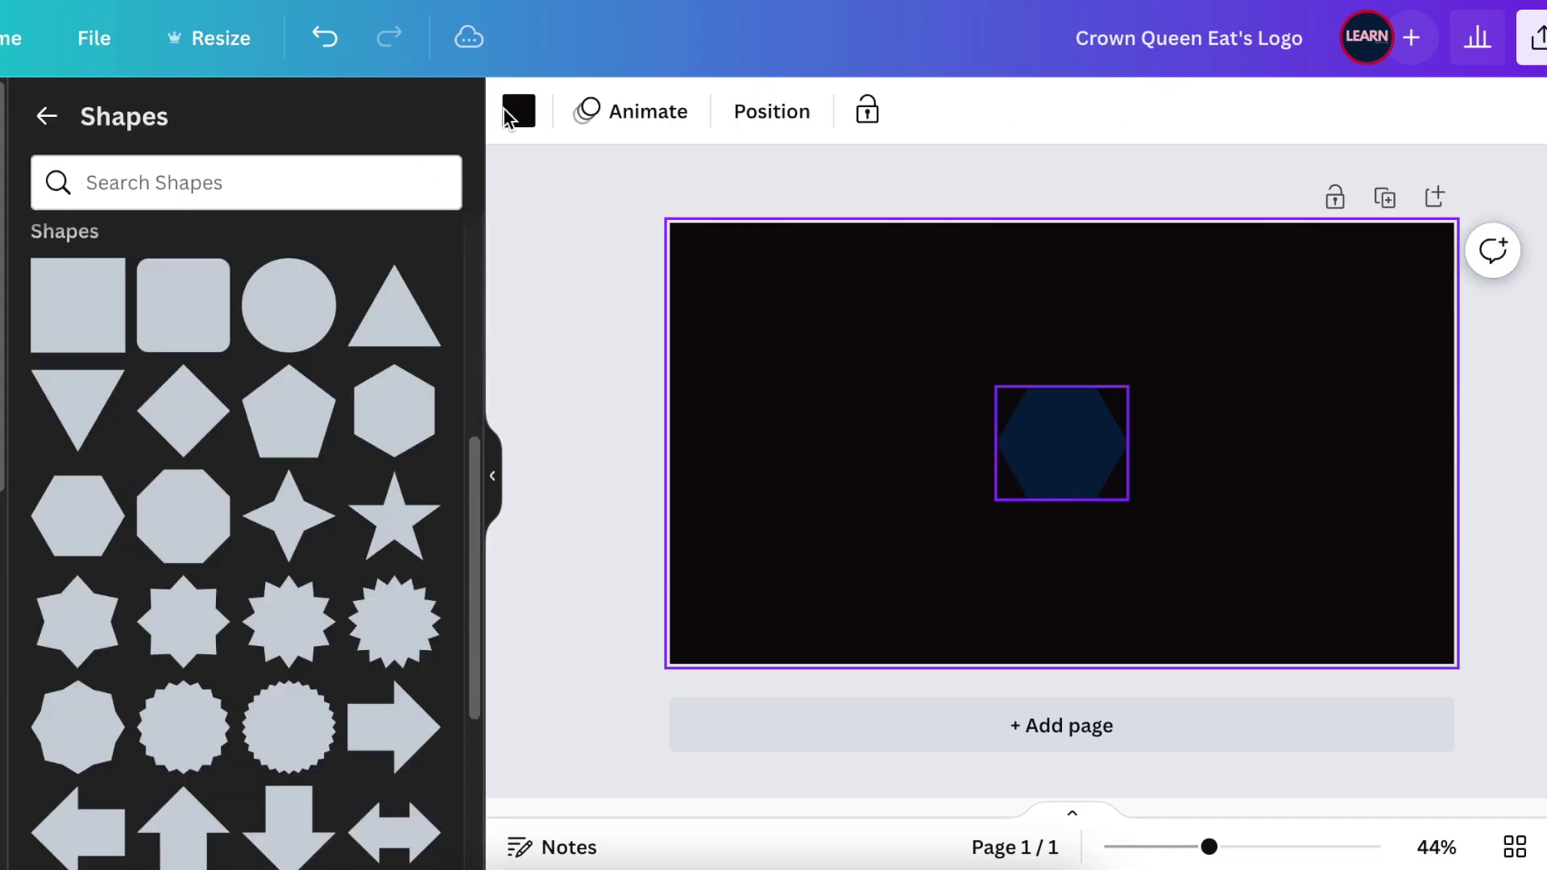
pyautogui.press('Tab')
pyautogui.click(656, 107)
pyautogui.click(46, 336)
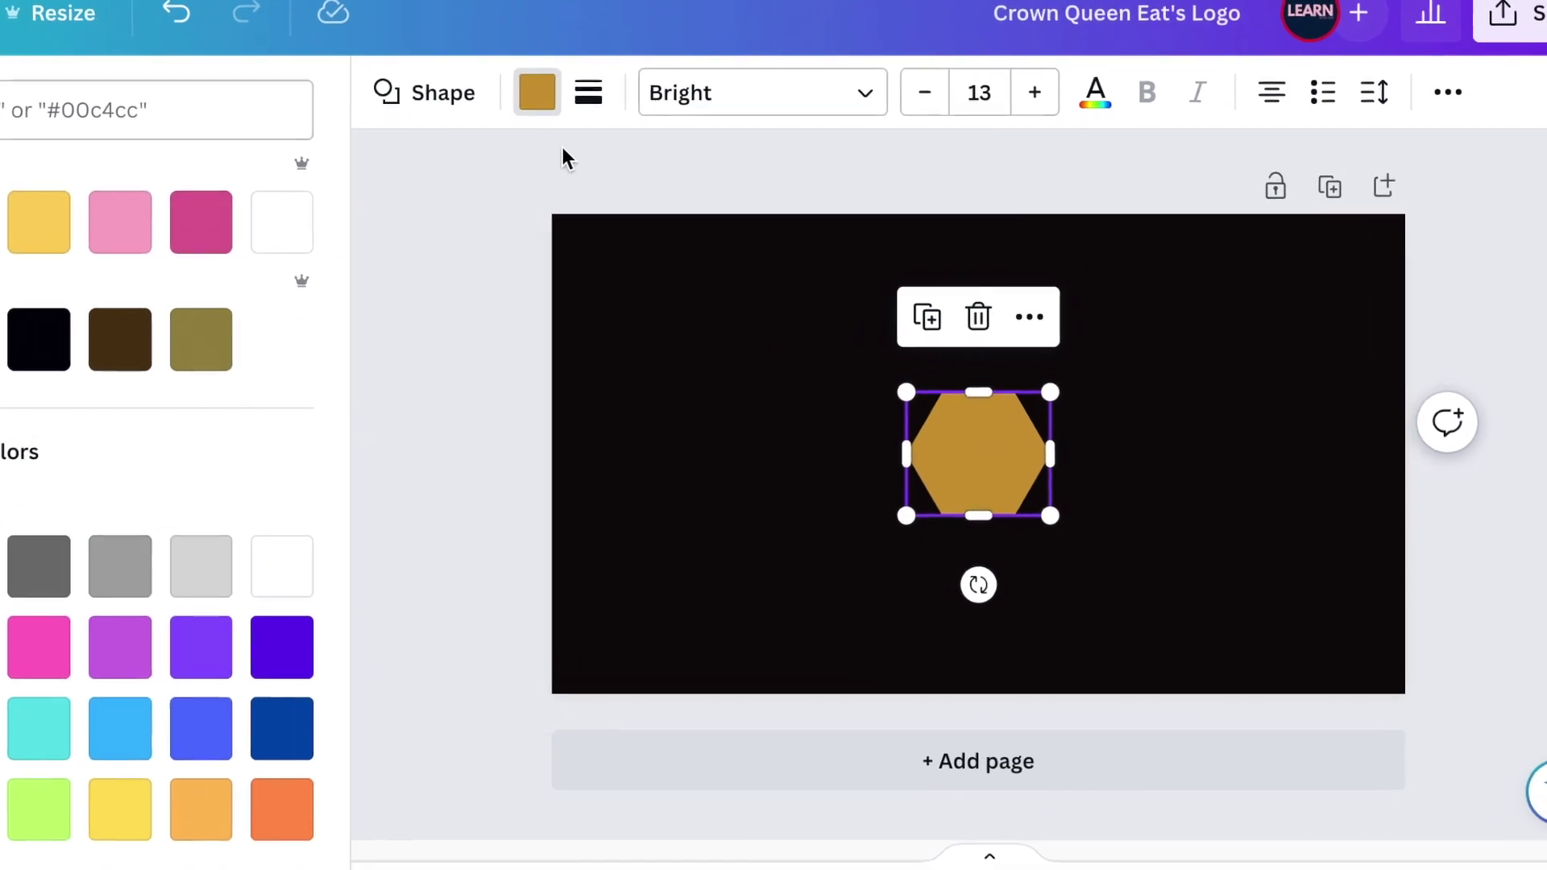
pyautogui.click(588, 93)
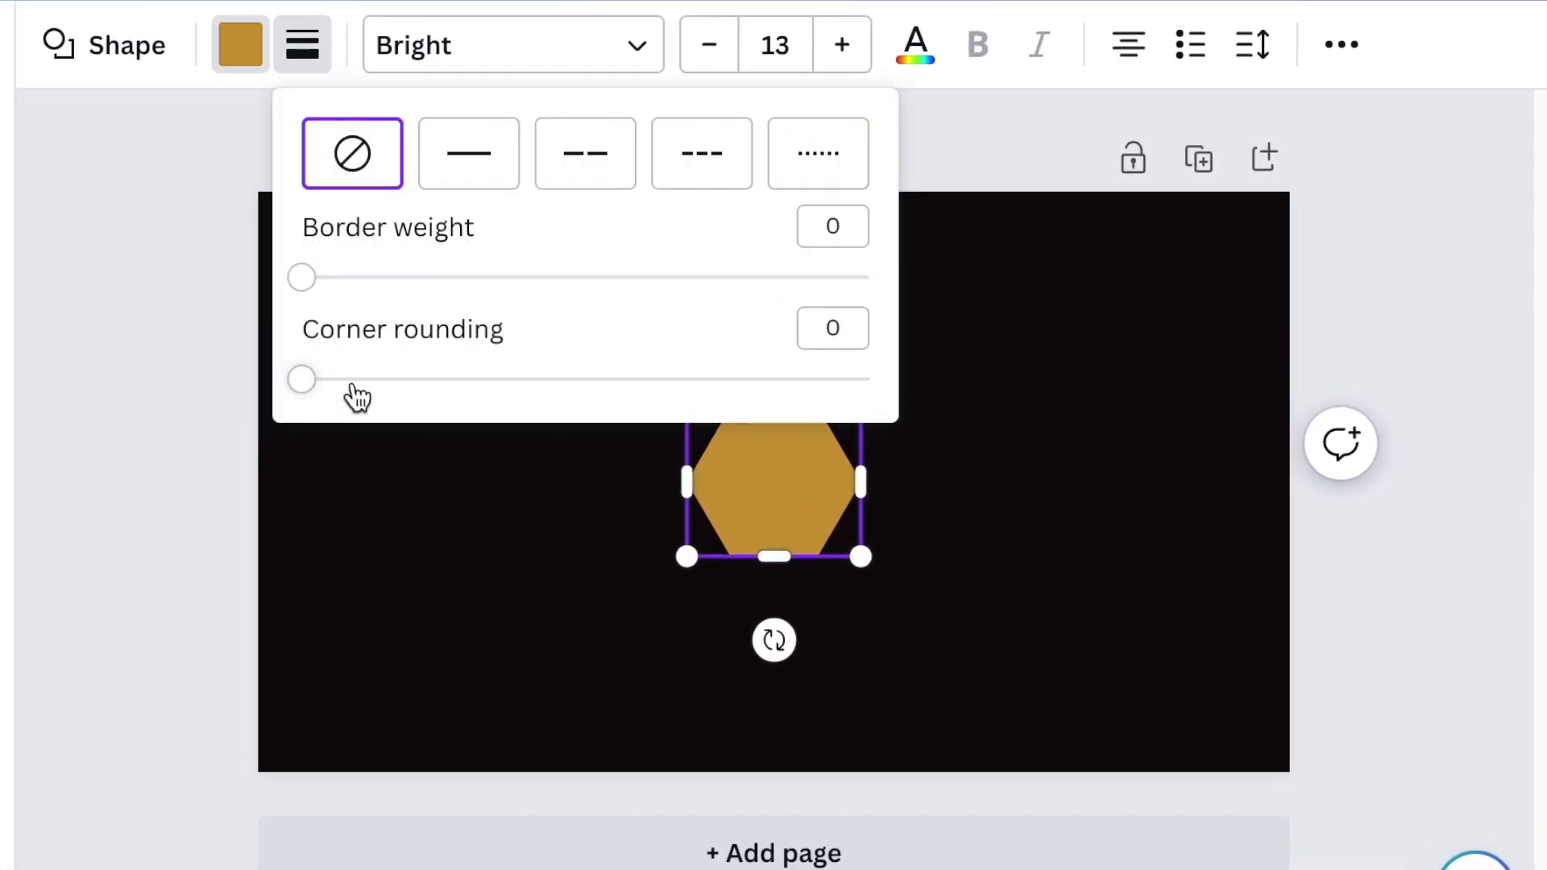
pyautogui.moveTo(348, 393); pyautogui.dragTo(400, 401)
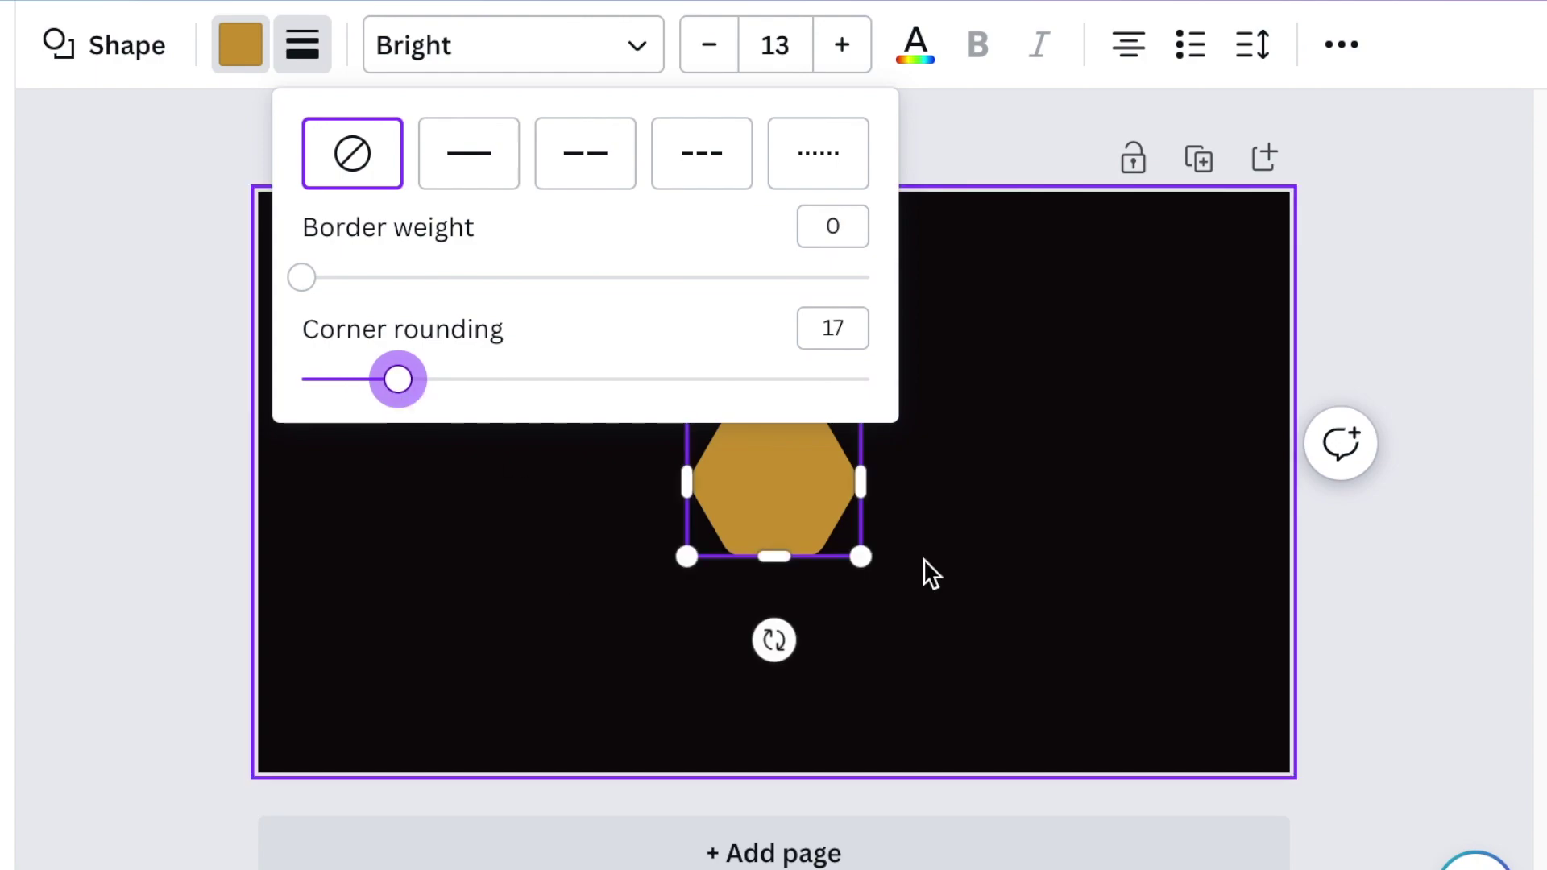
pyautogui.click(925, 570)
pyautogui.click(862, 523)
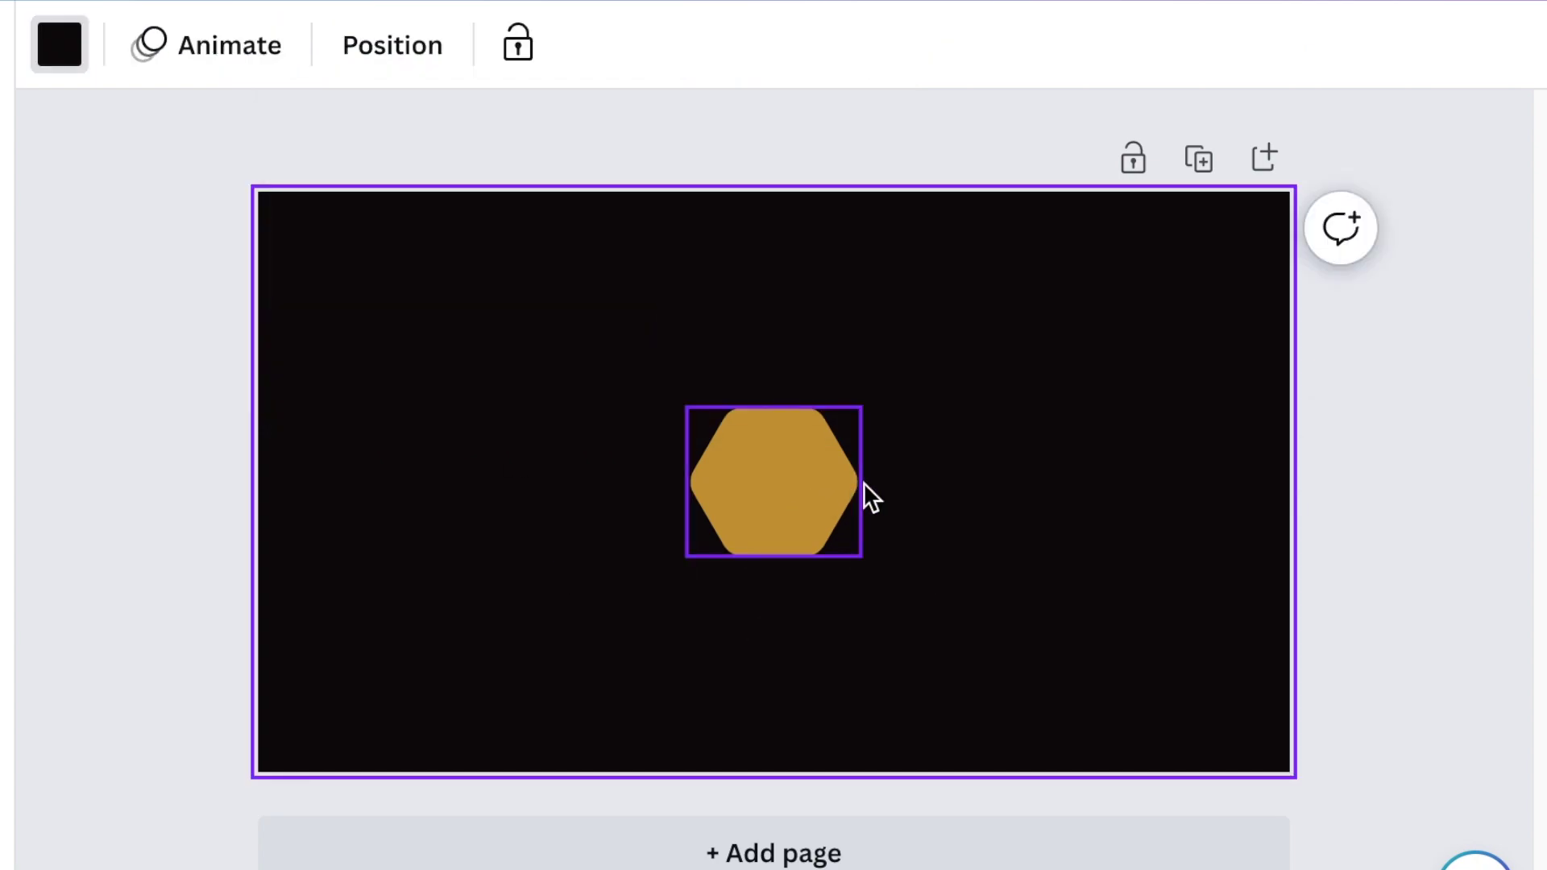
# Stretch the hexagon into a thin 300-wide bar level near the page centre
pyautogui.click(863, 482)
pyautogui.moveTo(861, 486); pyautogui.dragTo(929, 497)
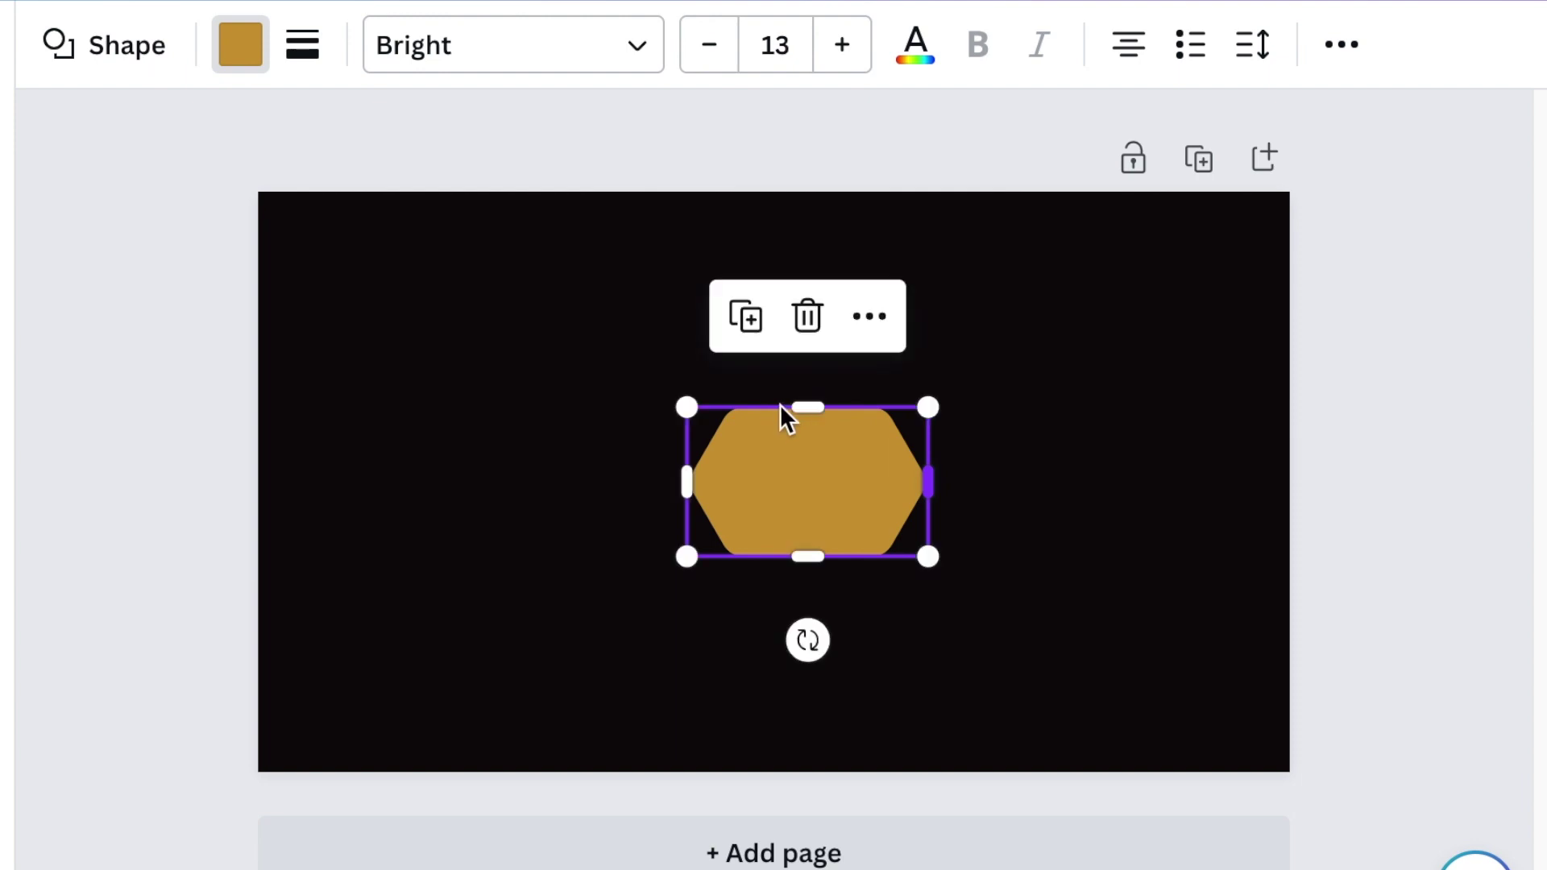
pyautogui.moveTo(807, 407); pyautogui.dragTo(806, 538)
pyautogui.moveTo(797, 628); pyautogui.dragTo(780, 608)
pyautogui.click(780, 608)
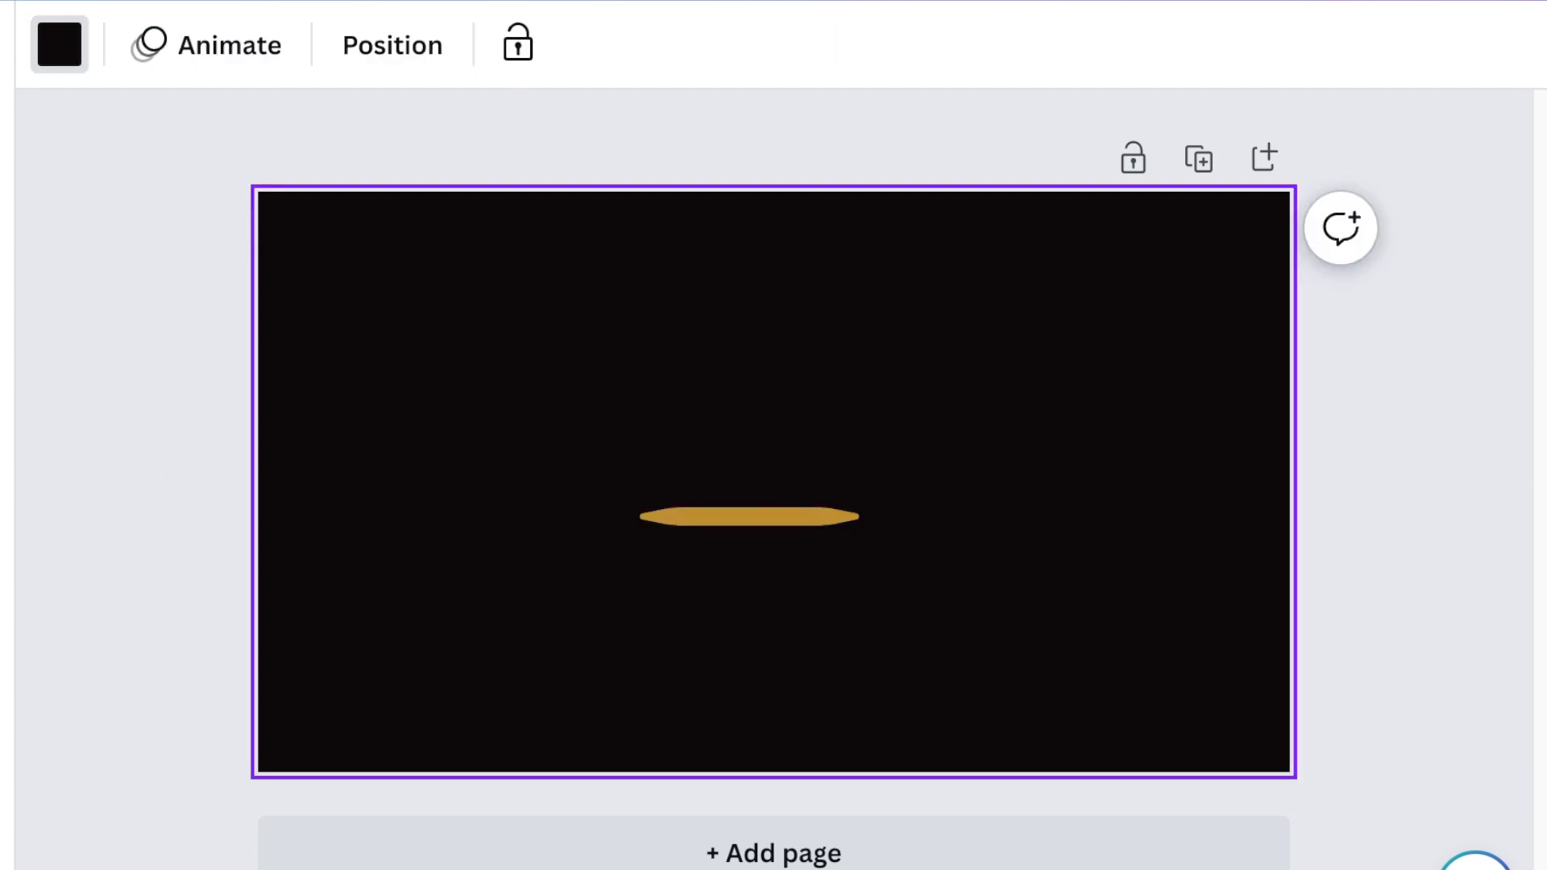
# Add a gold circle with C, move it right of the bar and tilt it to -29°
pyautogui.press('c')
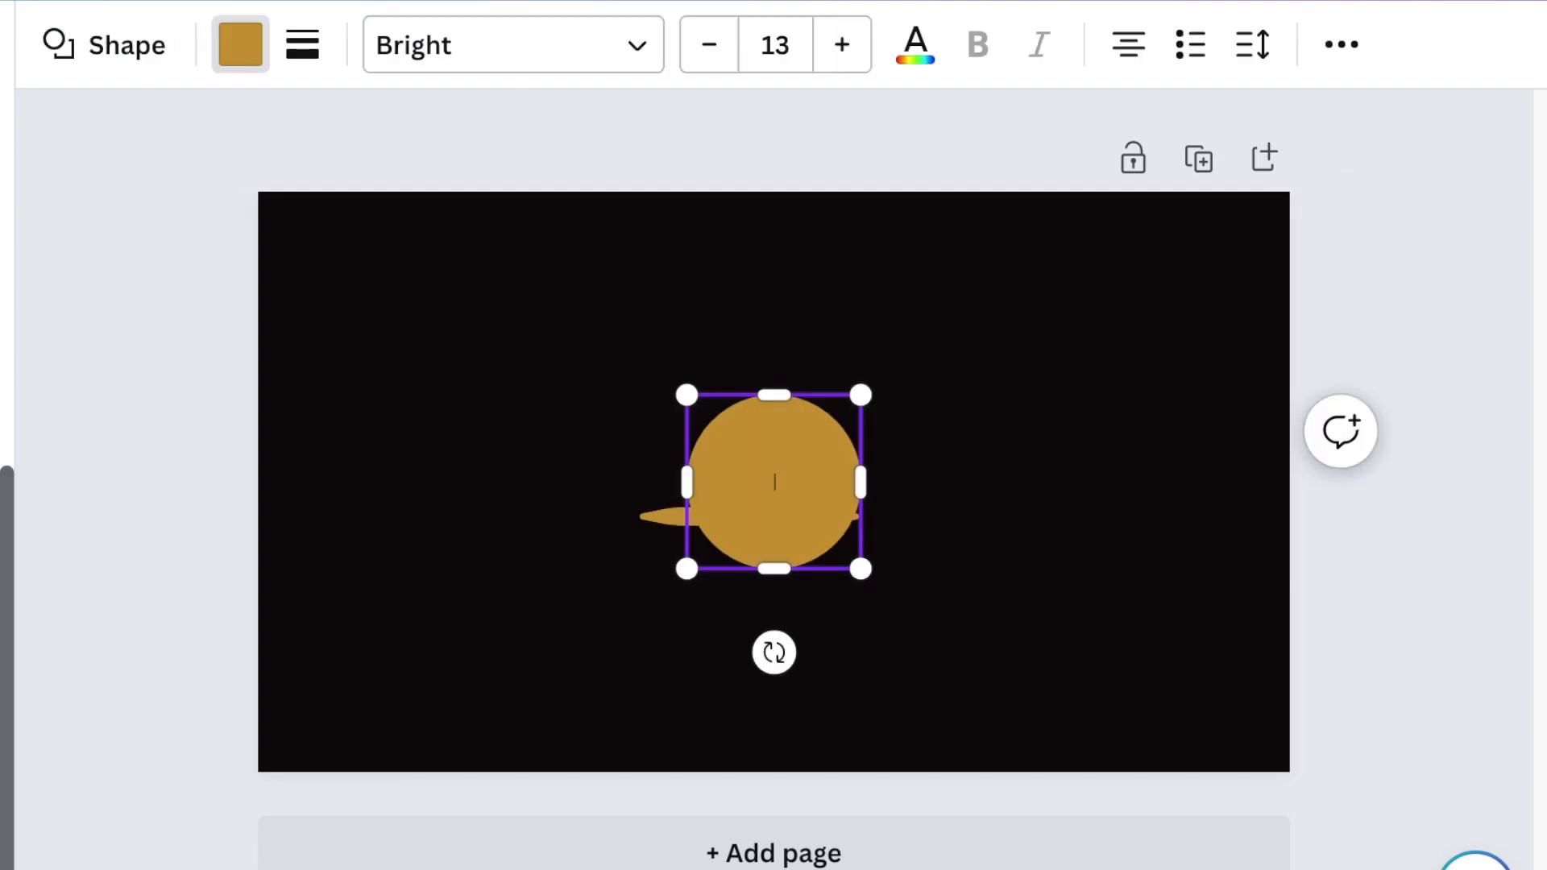
pyautogui.moveTo(814, 511); pyautogui.dragTo(1039, 508)
pyautogui.moveTo(955, 678); pyautogui.dragTo(1052, 697)
# Duplicate it as a smaller black oval inside the gold one, then select both pieces
pyautogui.click(933, 317)
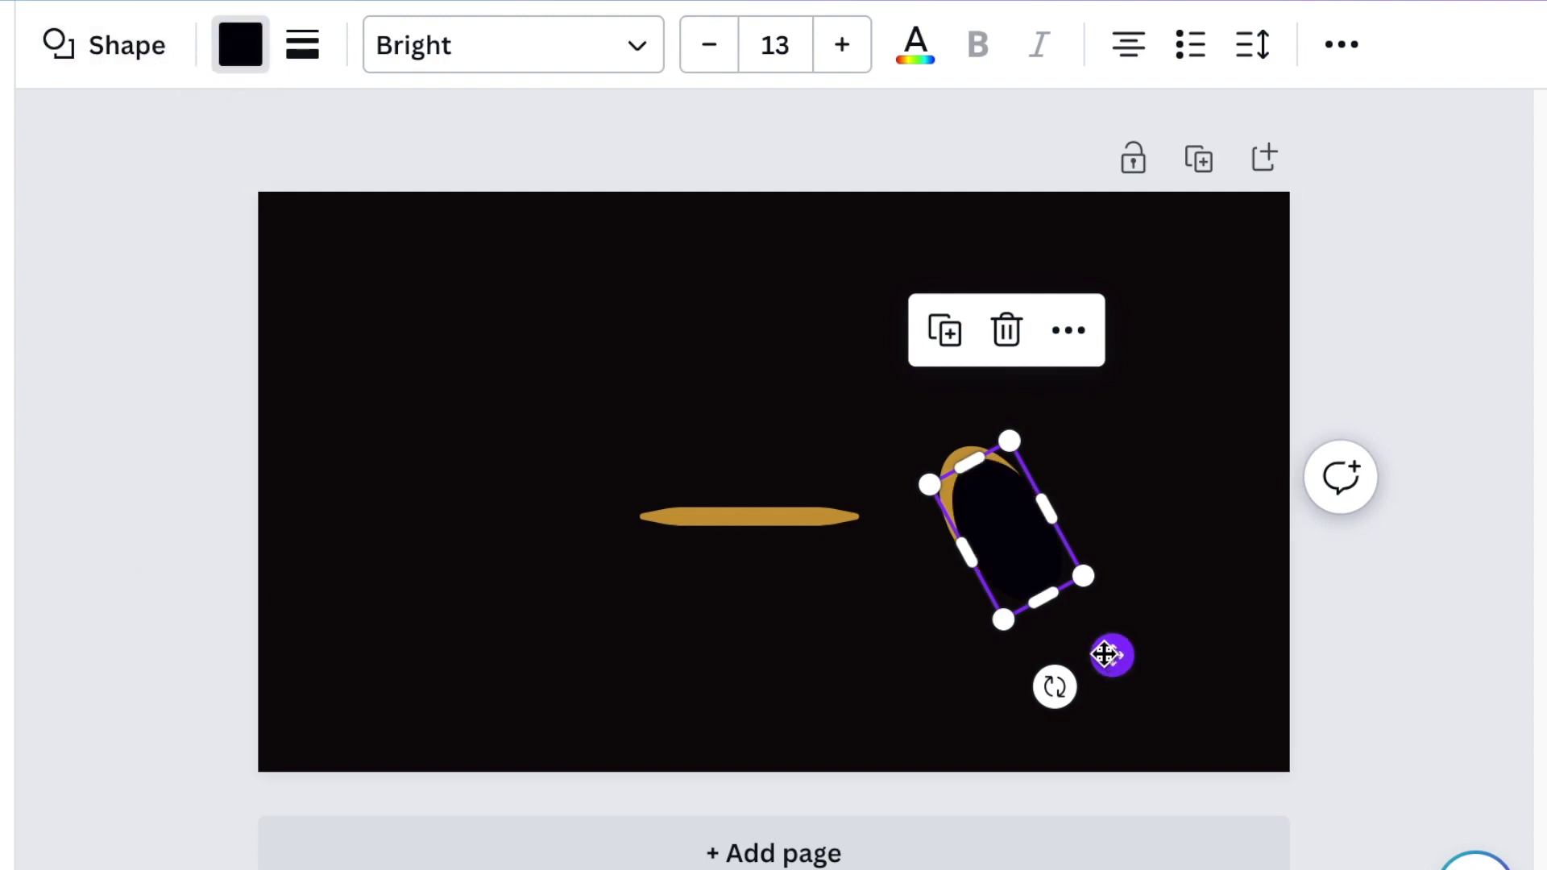
pyautogui.moveTo(1110, 654); pyautogui.dragTo(1098, 650)
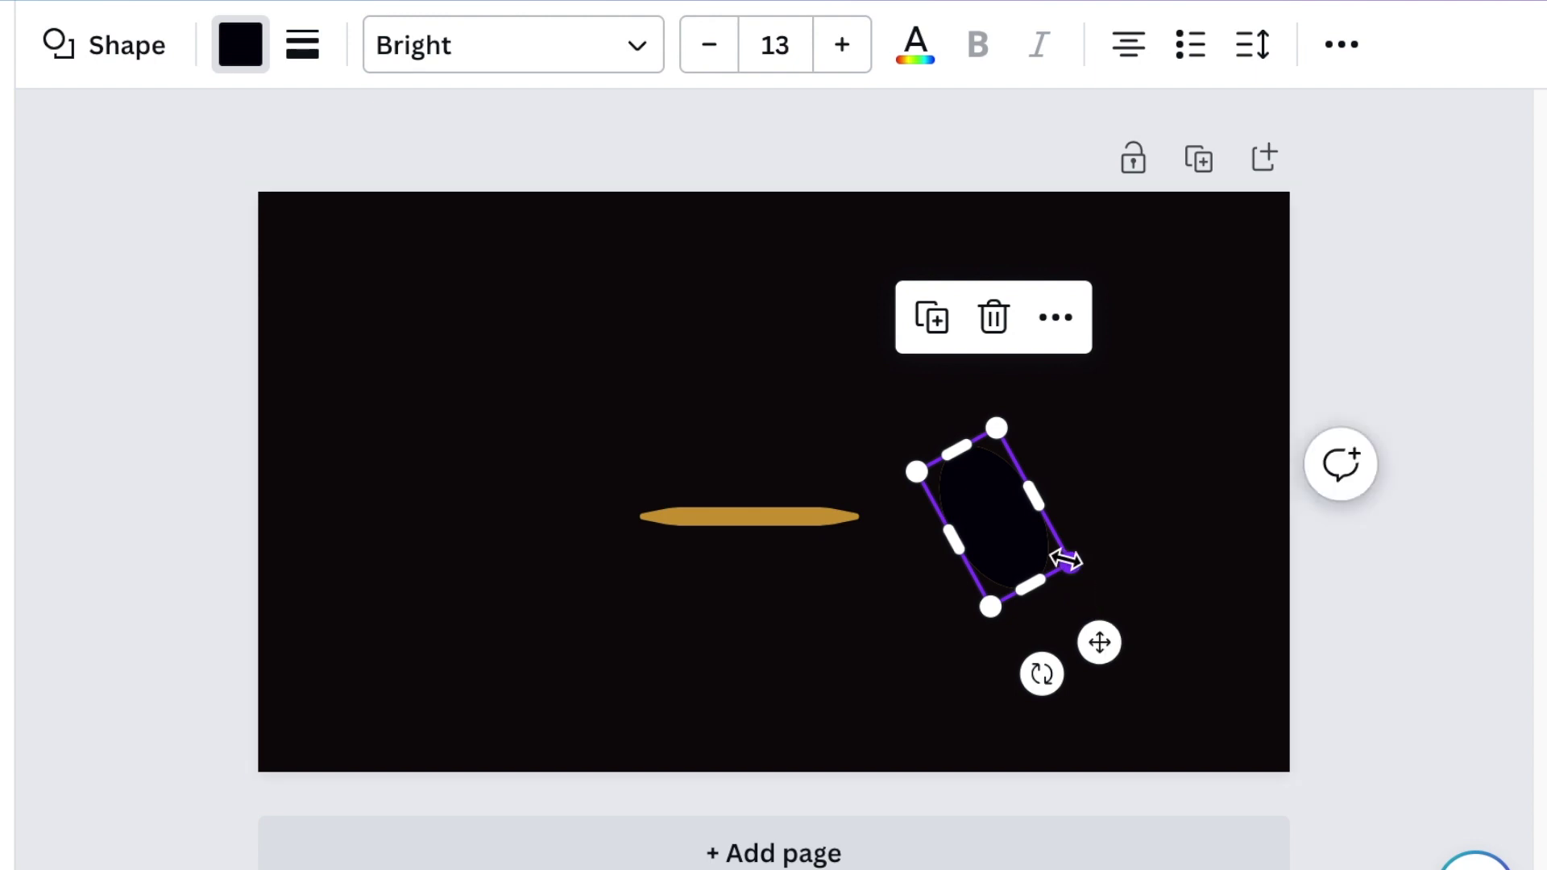
pyautogui.moveTo(1064, 556)
pyautogui.mouseDown()
pyautogui.moveTo(1043, 546)
pyautogui.moveTo(1060, 564)
pyautogui.mouseUp()
pyautogui.click(1170, 653)
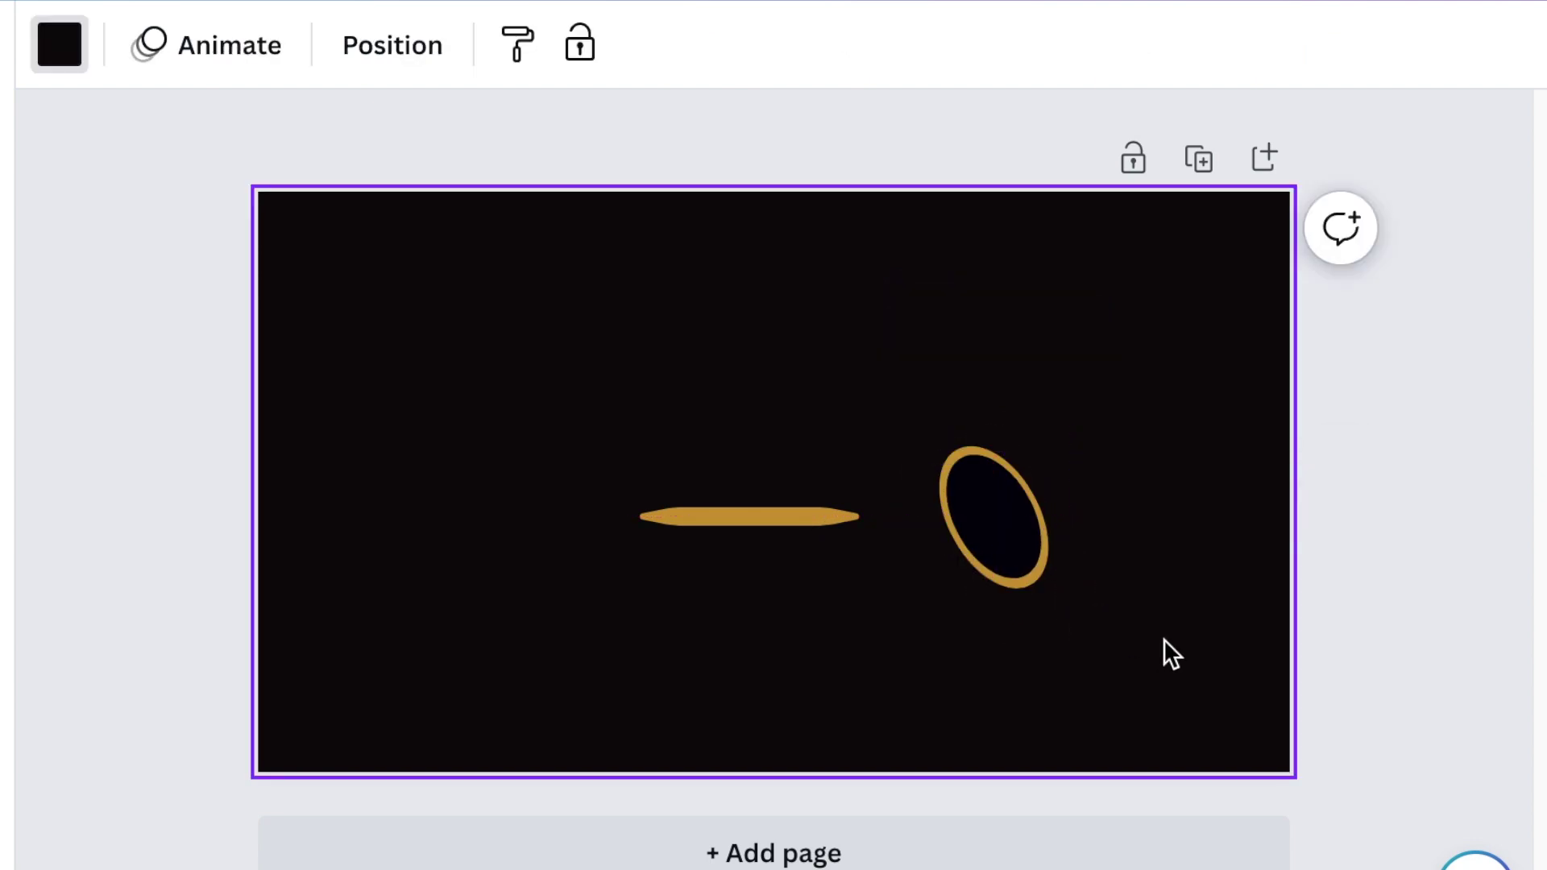
pyautogui.moveTo(1224, 415); pyautogui.dragTo(1000, 608)
# Group the two ovals into a ring and place ring copies on the bar and at the top edge
pyautogui.click(935, 345)
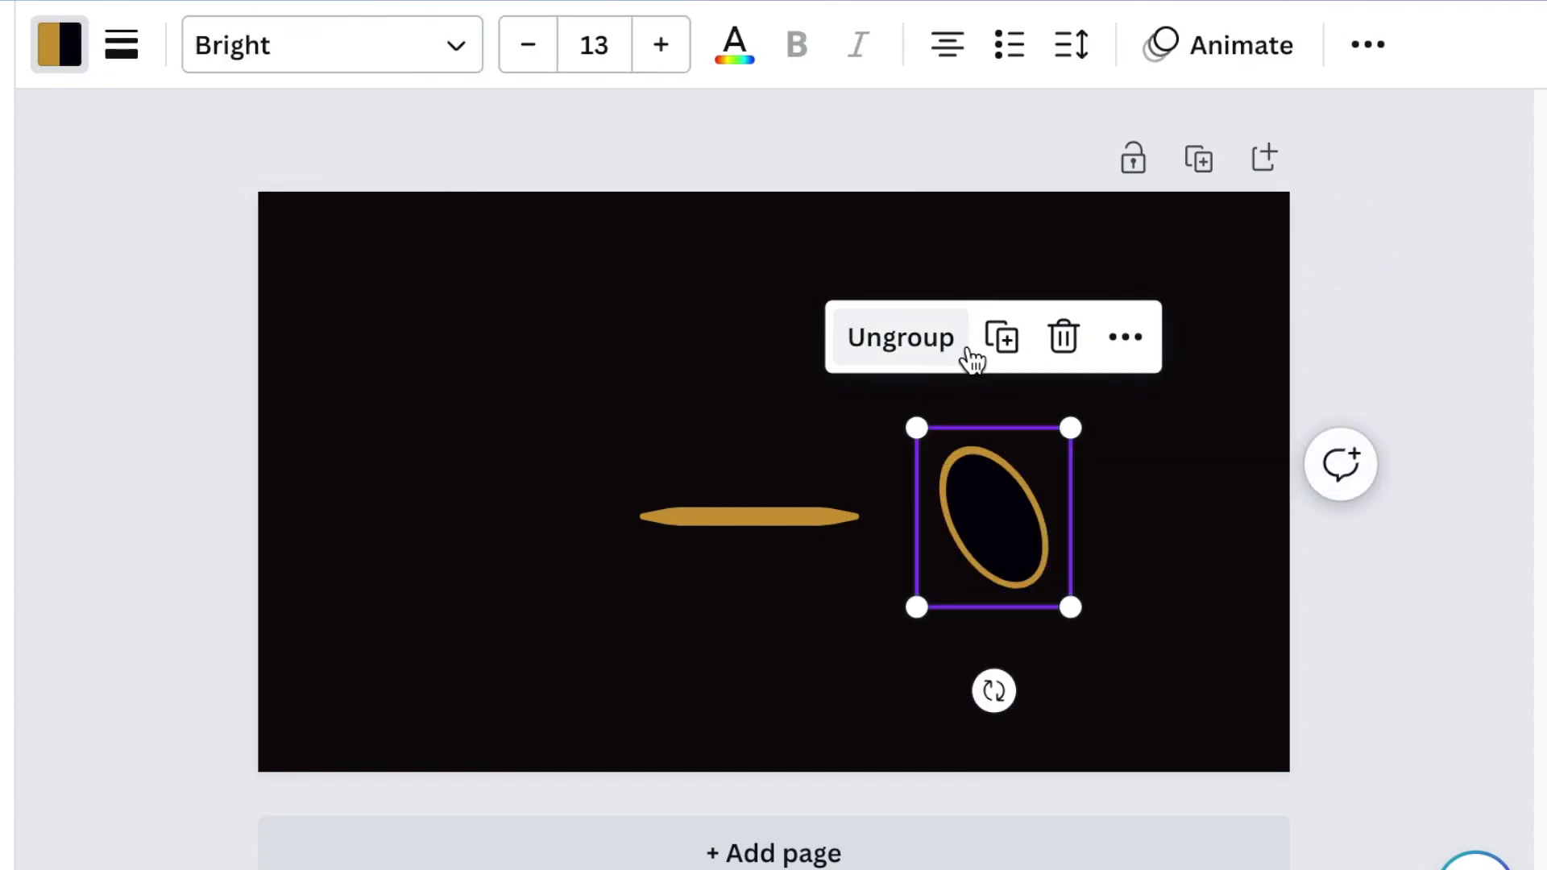
pyautogui.click(1003, 338)
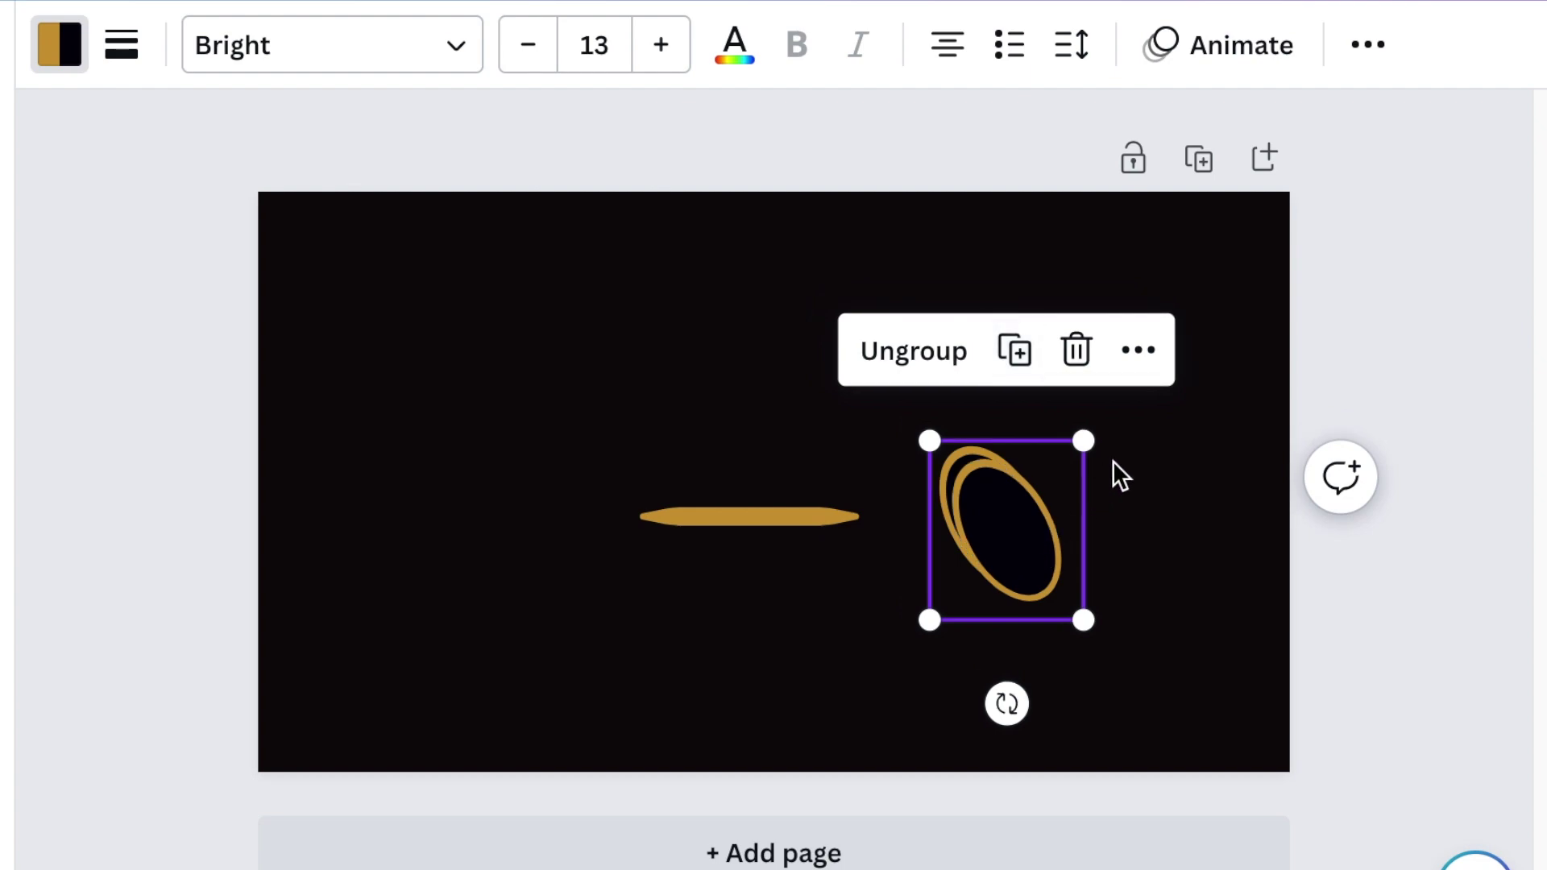
pyautogui.moveTo(1019, 538); pyautogui.dragTo(1167, 425)
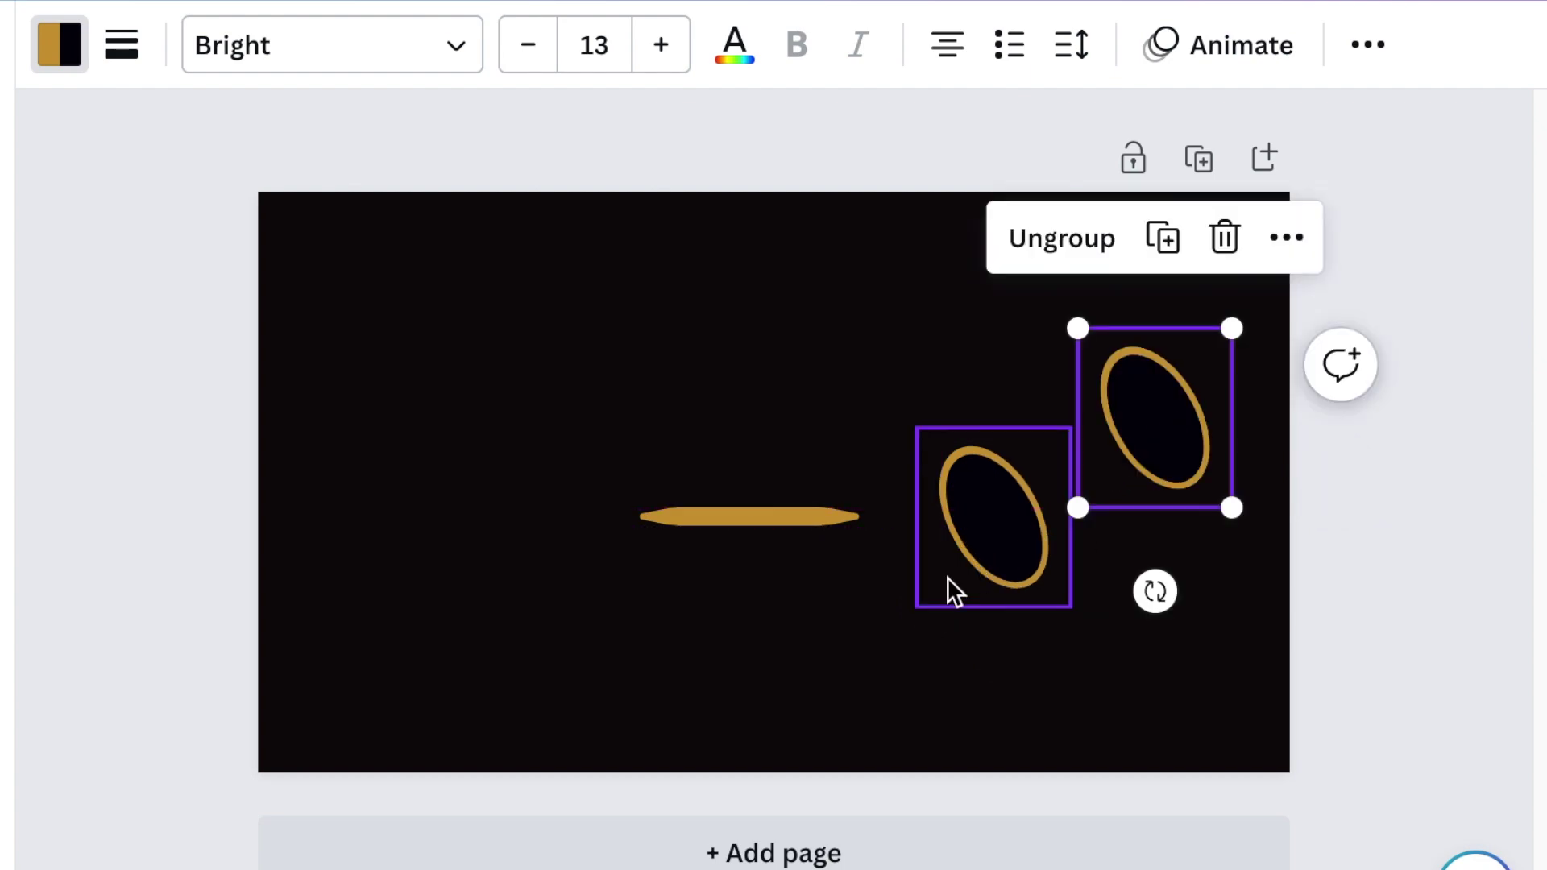
pyautogui.doubleClick(1038, 556)
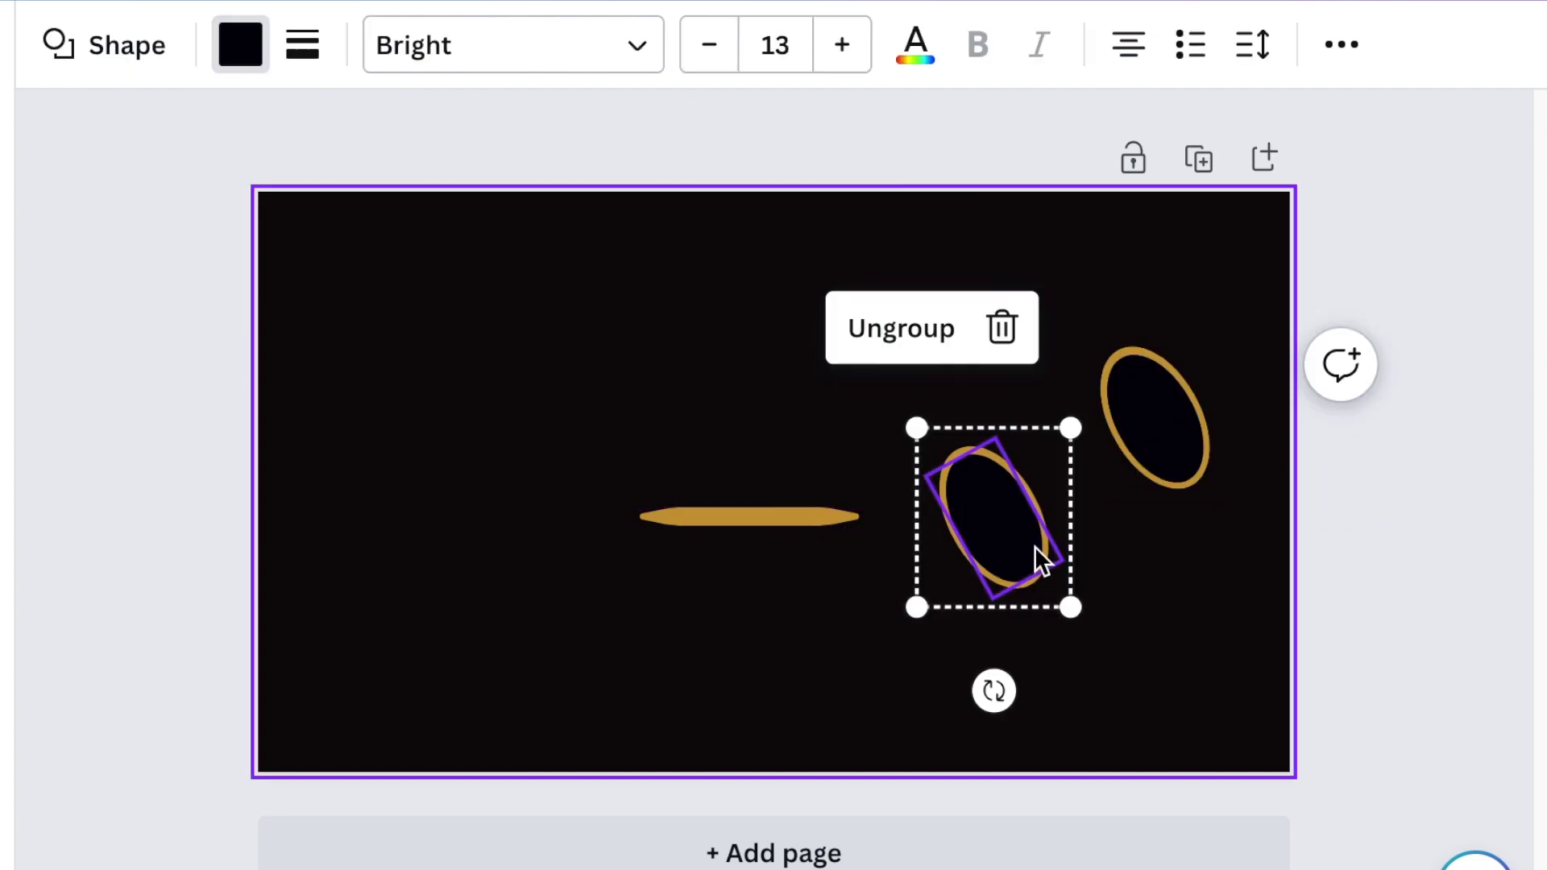
pyautogui.click(1119, 672)
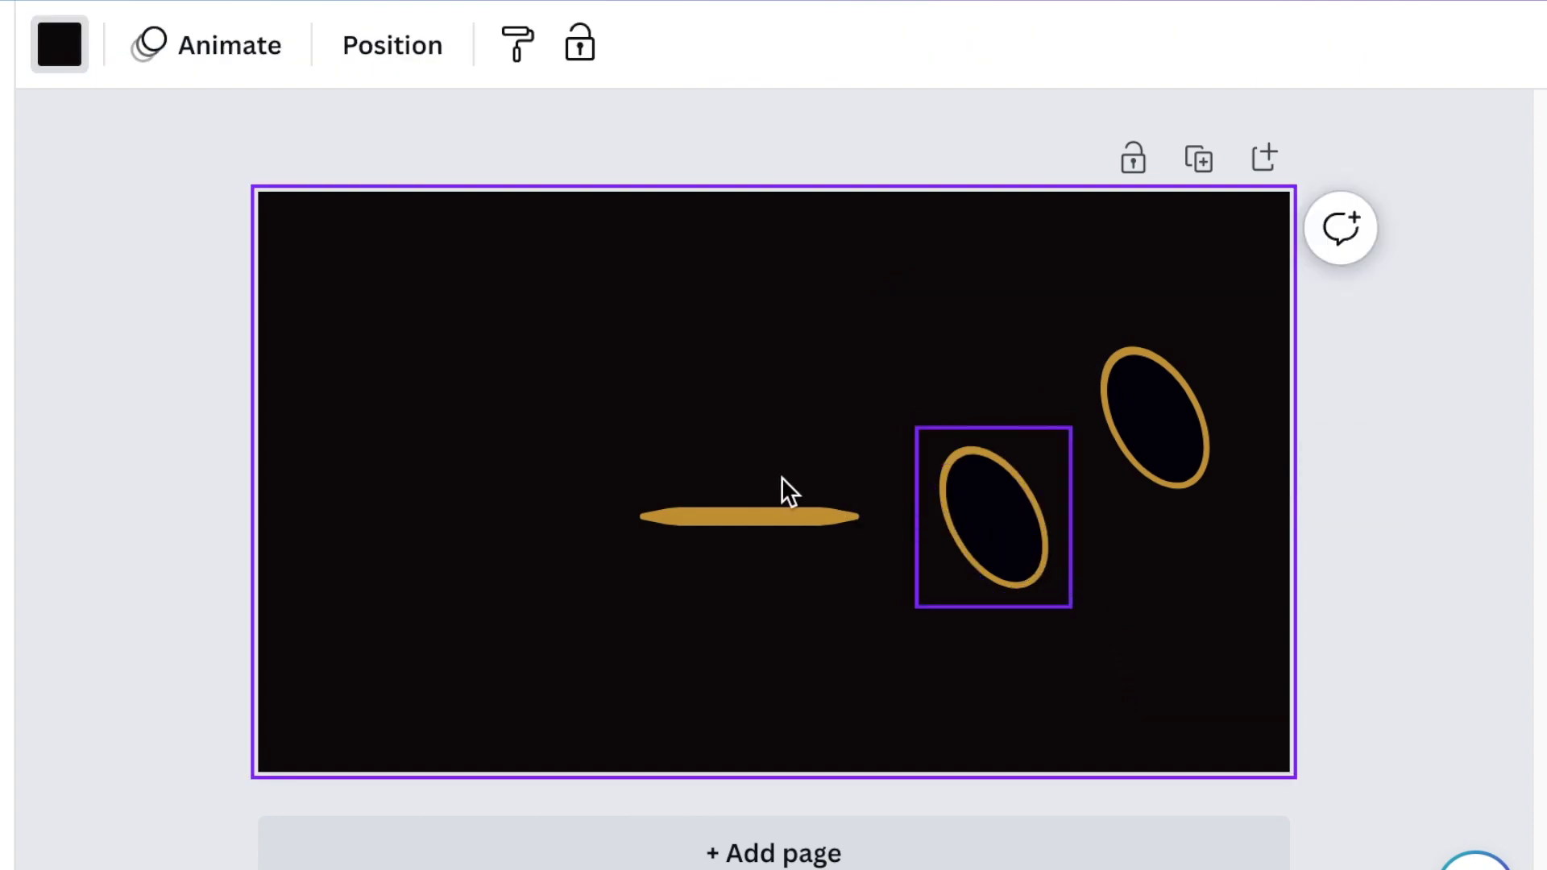
pyautogui.hotkey('ctrl', 'z')
pyautogui.click(1219, 379)
pyautogui.click(1163, 239)
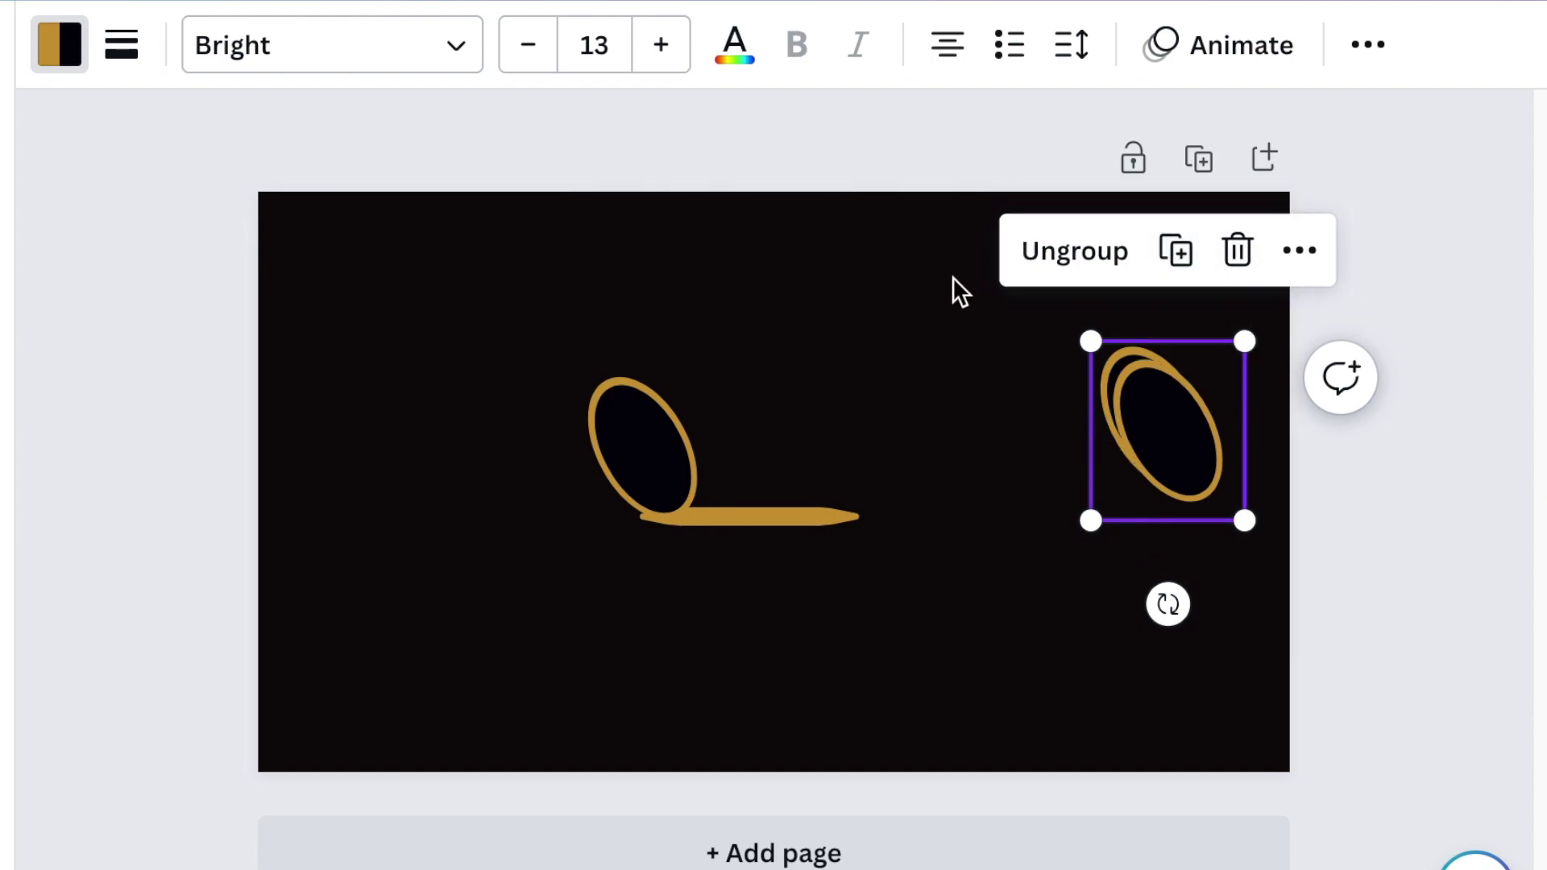
pyautogui.moveTo(972, 249); pyautogui.dragTo(975, 249)
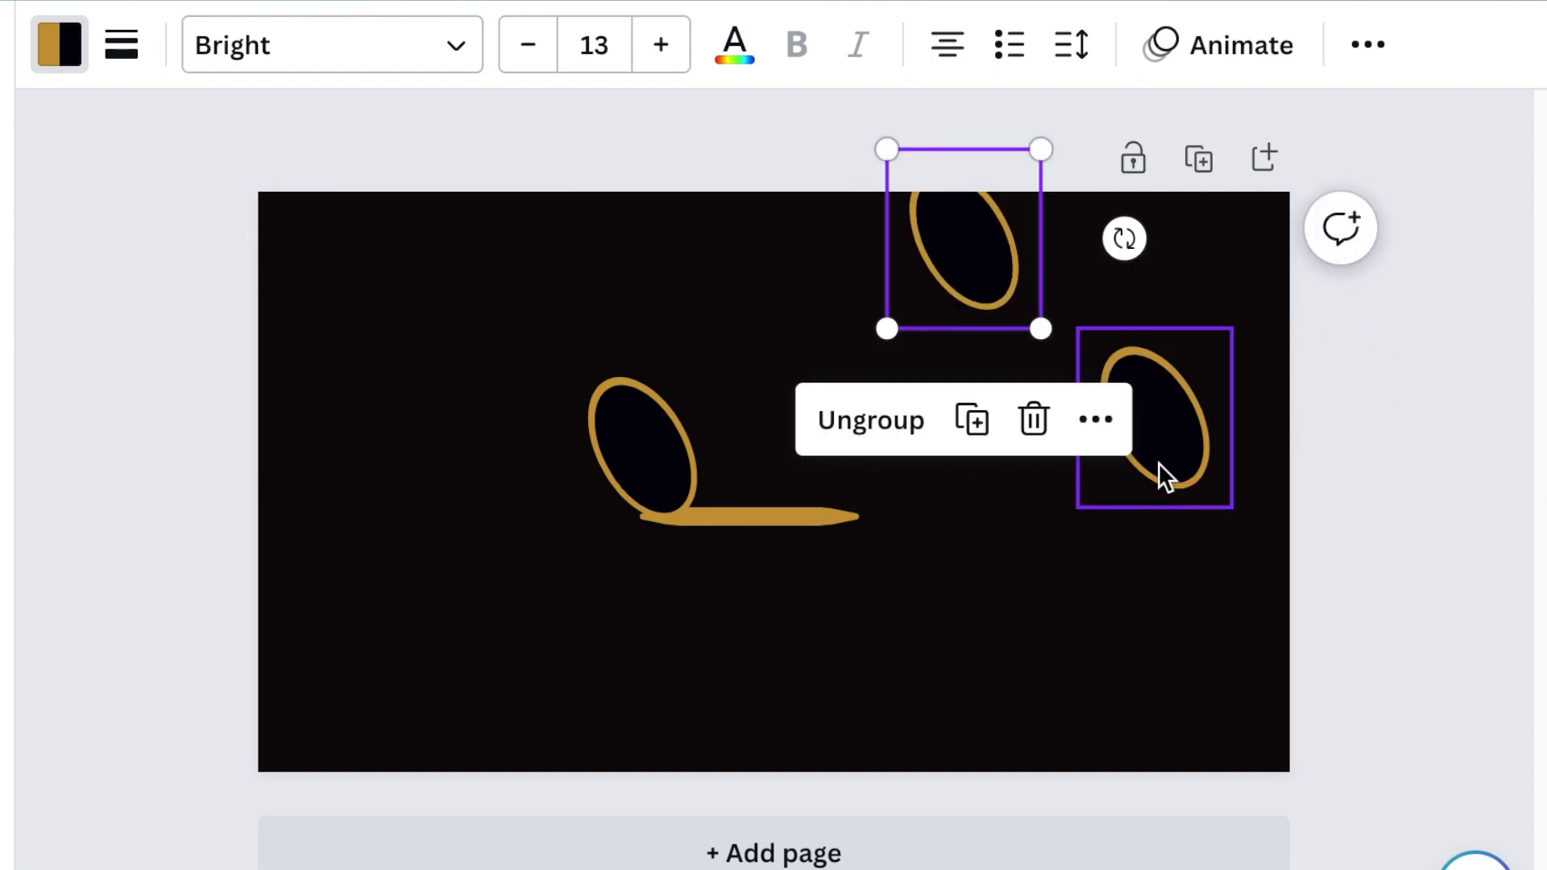
# Tilt the right-hand ring to about 53°
pyautogui.click(1207, 471)
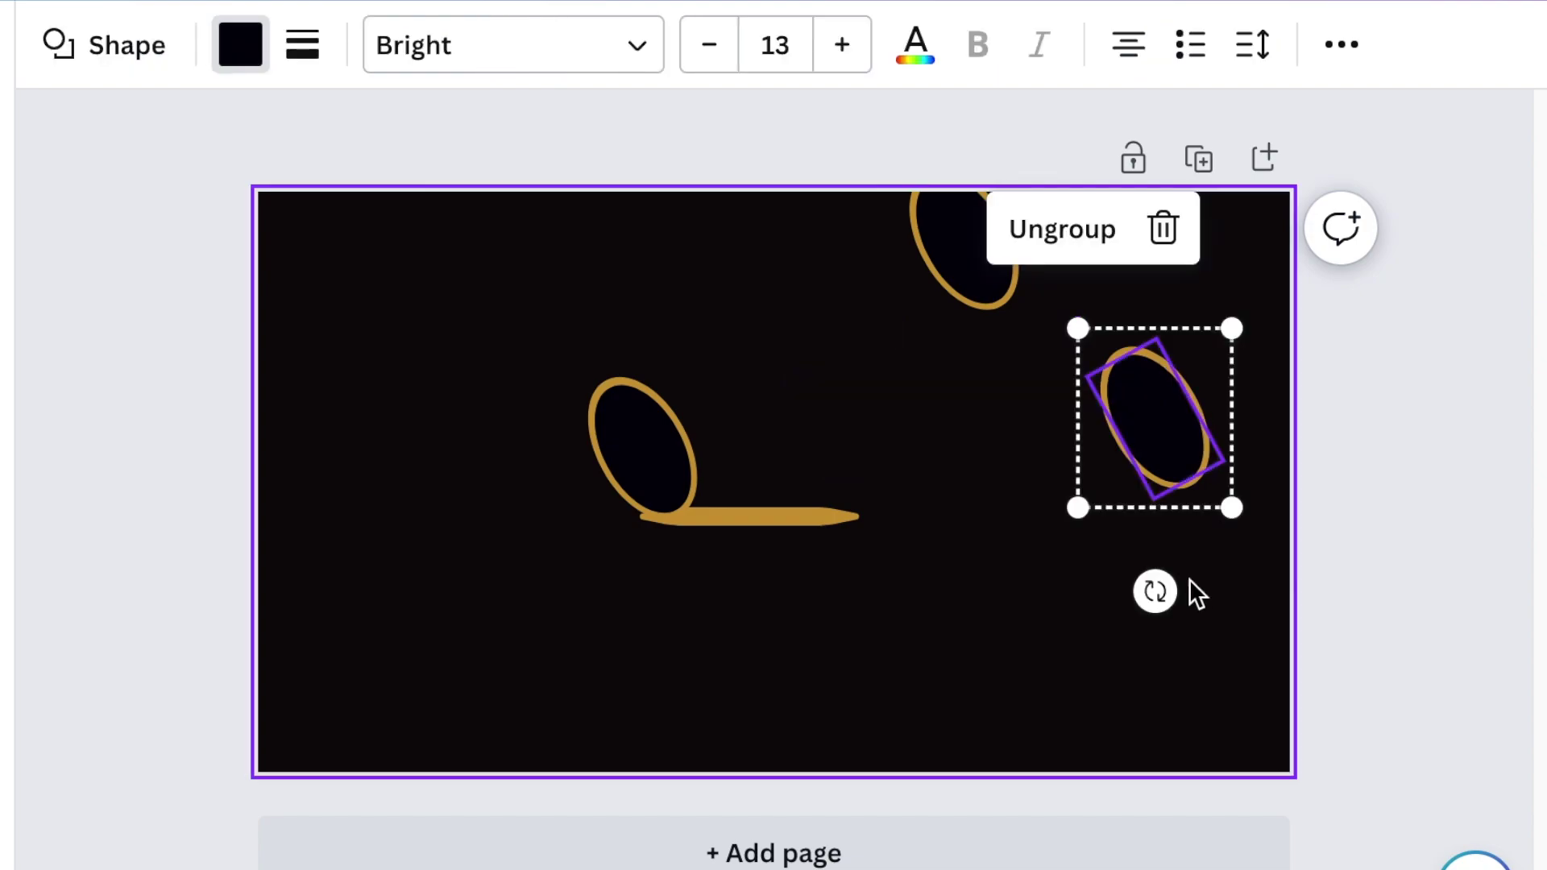
pyautogui.moveTo(1155, 592); pyautogui.dragTo(995, 548)
pyautogui.moveTo(1078, 578); pyautogui.dragTo(1079, 578)
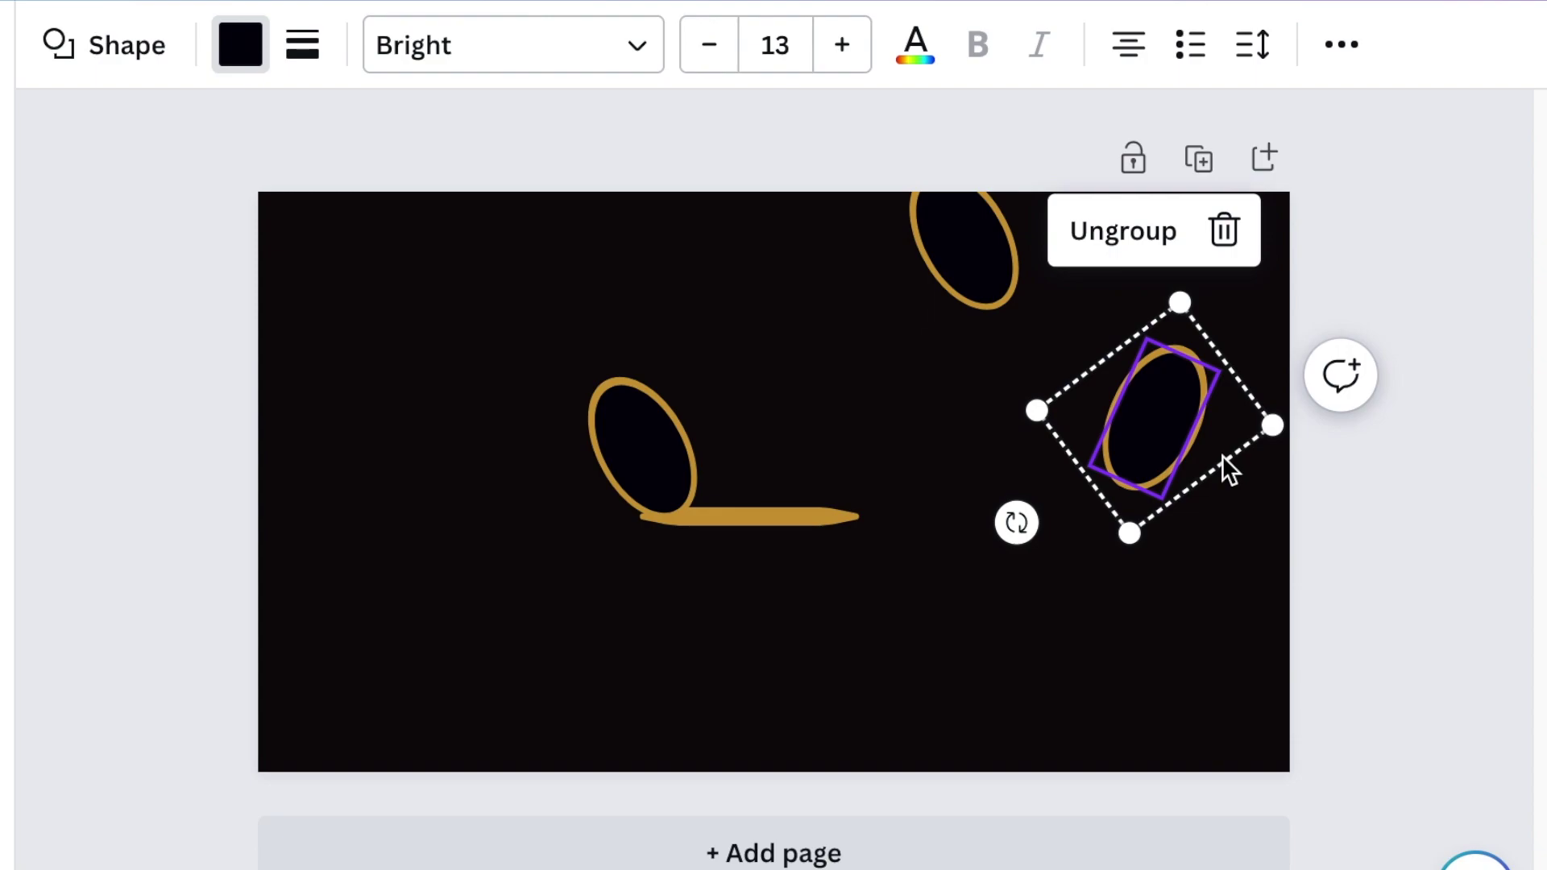
# Move the right-hand ring to the middle at 58° tilt and bring the top ring down beside it
pyautogui.click(1129, 534)
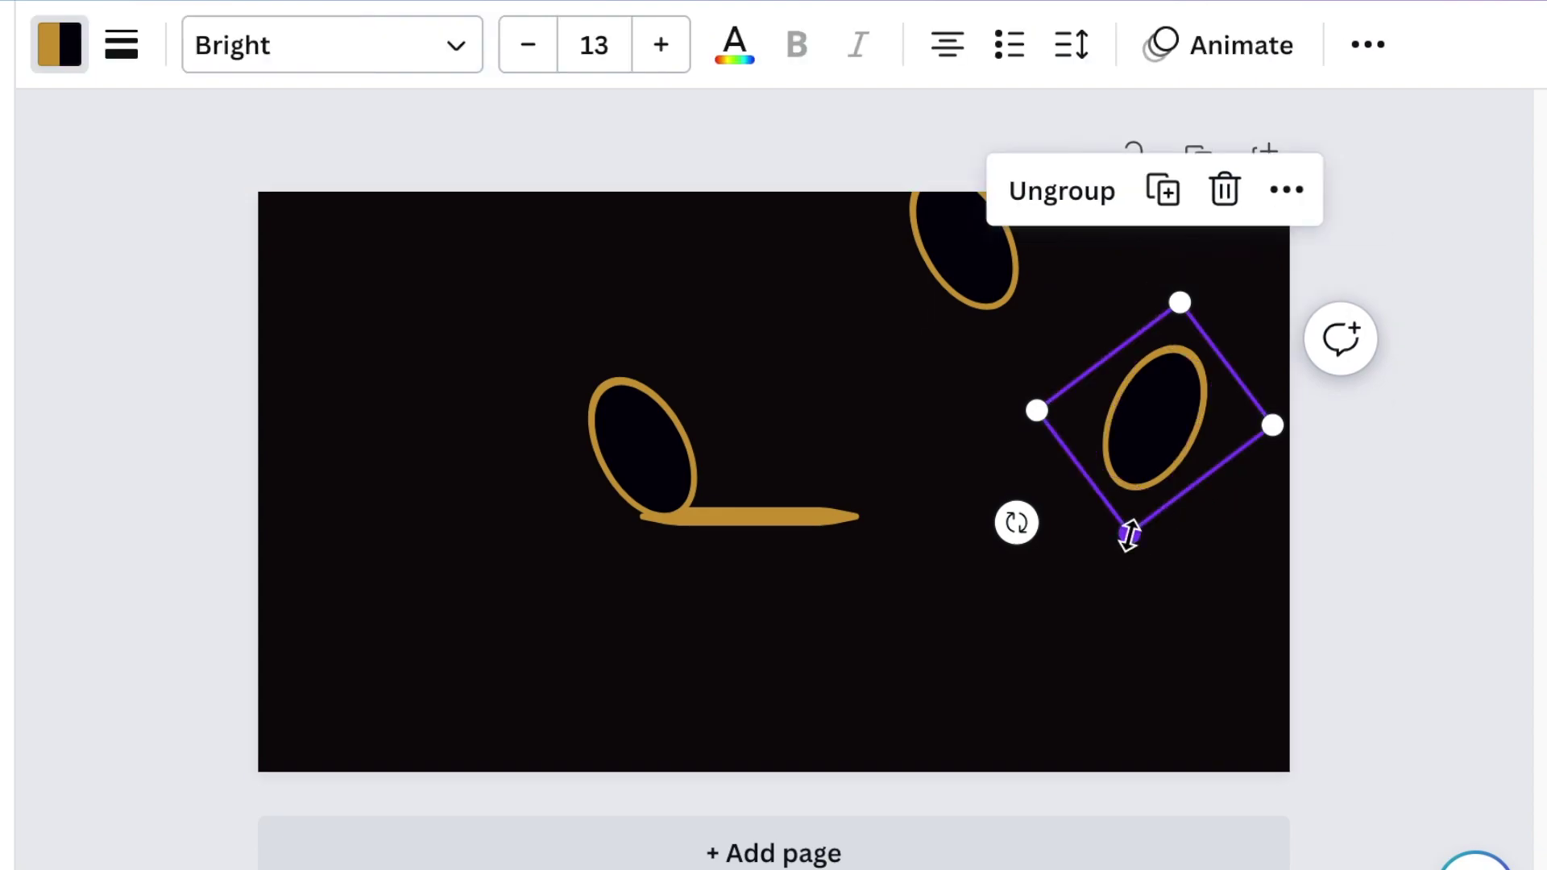
pyautogui.moveTo(1184, 512); pyautogui.dragTo(909, 488)
pyautogui.moveTo(822, 572); pyautogui.dragTo(680, 543)
pyautogui.click(1012, 304)
pyautogui.moveTo(1012, 304); pyautogui.dragTo(1048, 348)
# Enlarge the middle ring, stand it upright between the side rings and size it to 296 by 344
pyautogui.click(1037, 518)
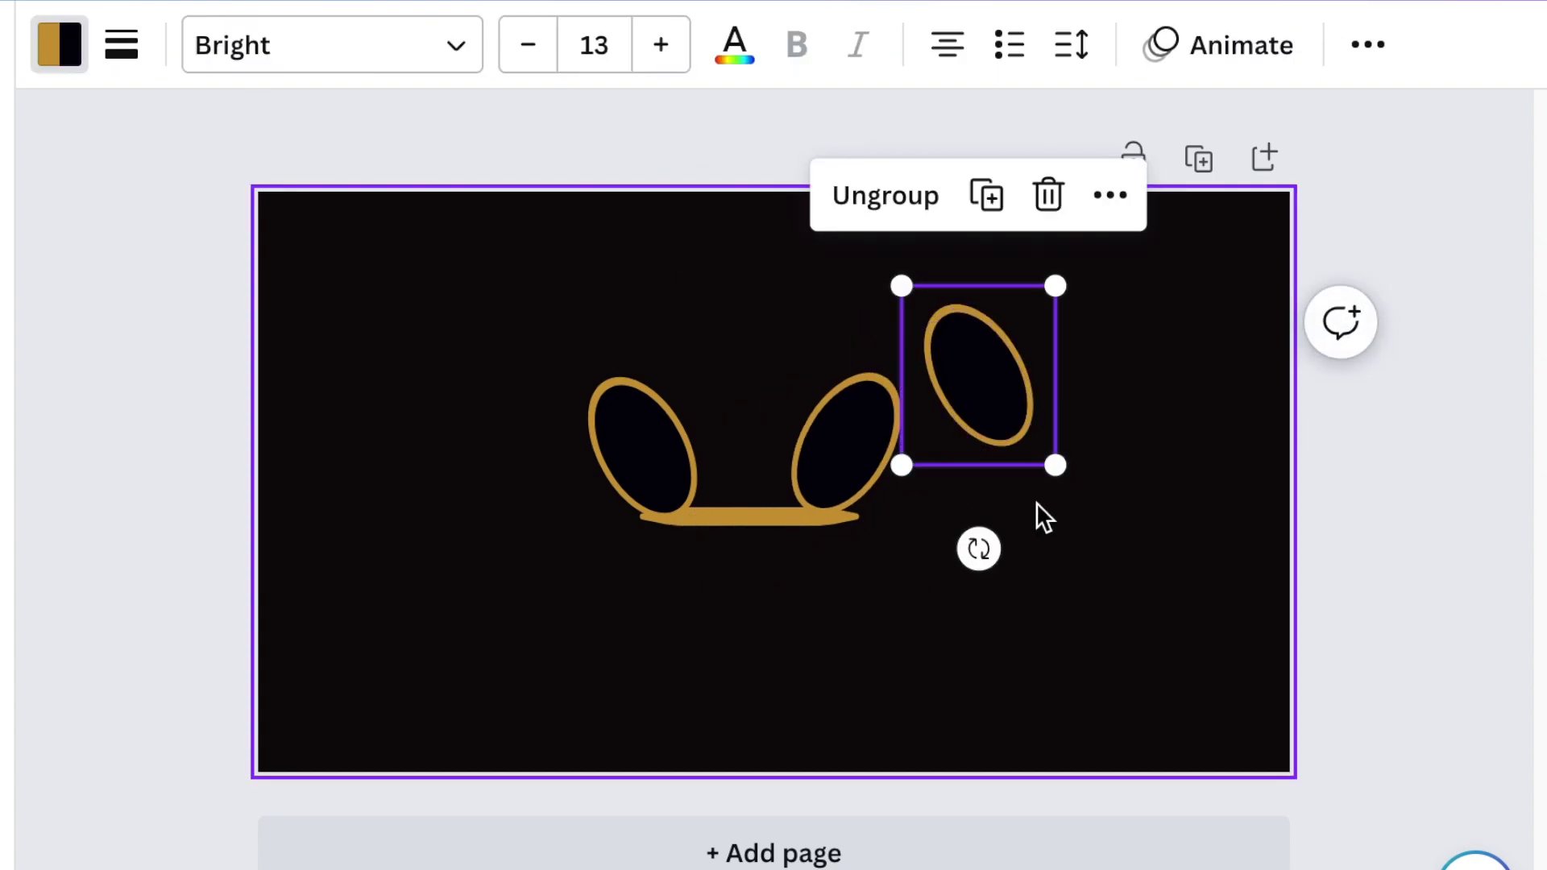
pyautogui.moveTo(1077, 484); pyautogui.dragTo(1161, 570)
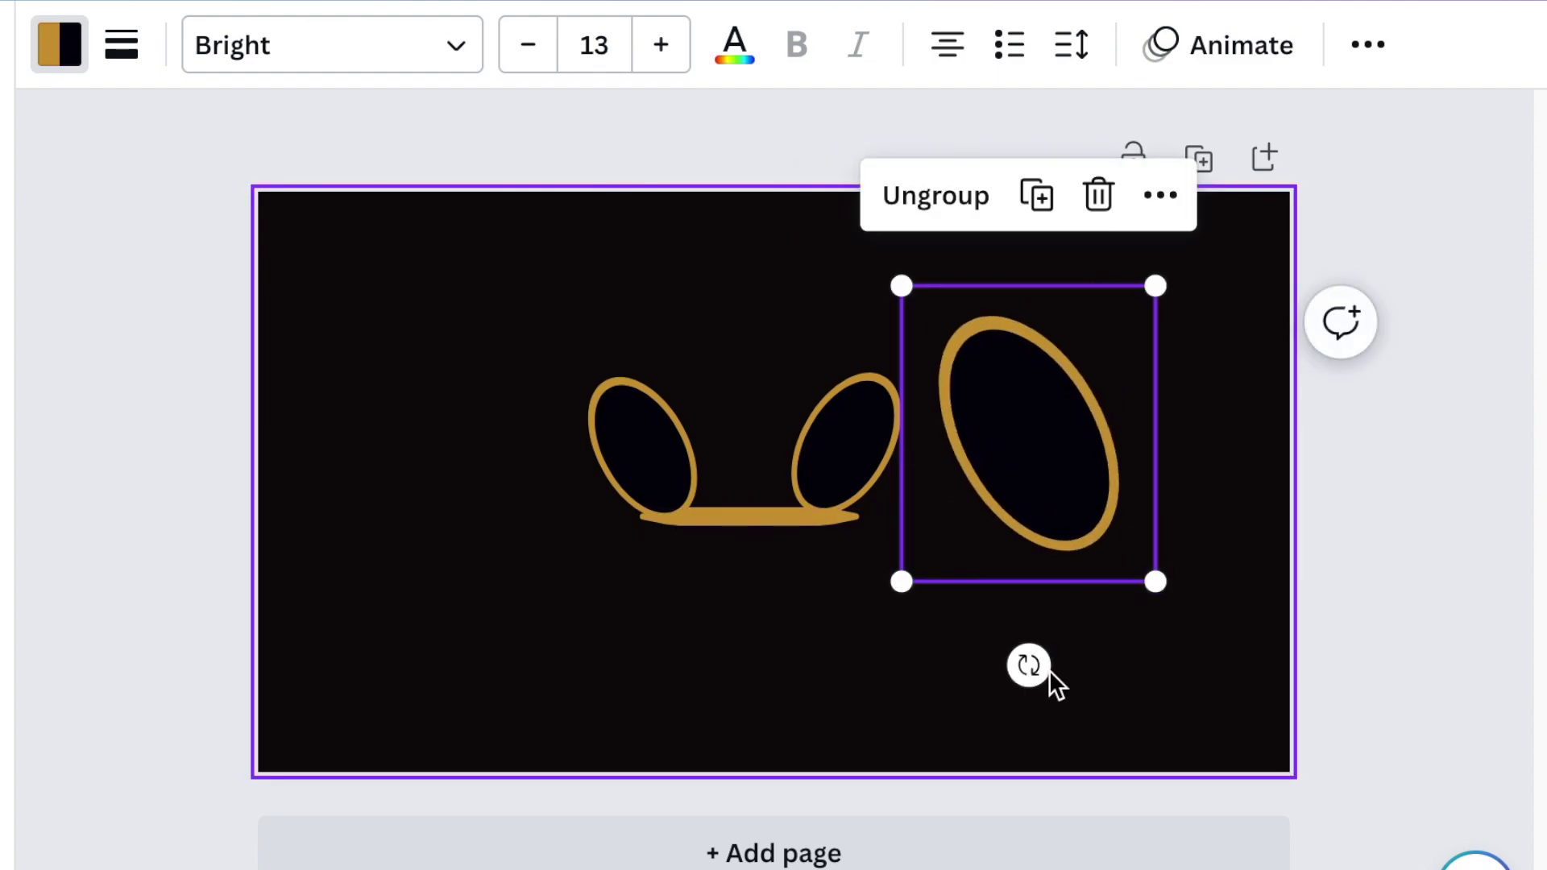
pyautogui.moveTo(1026, 662); pyautogui.dragTo(951, 642)
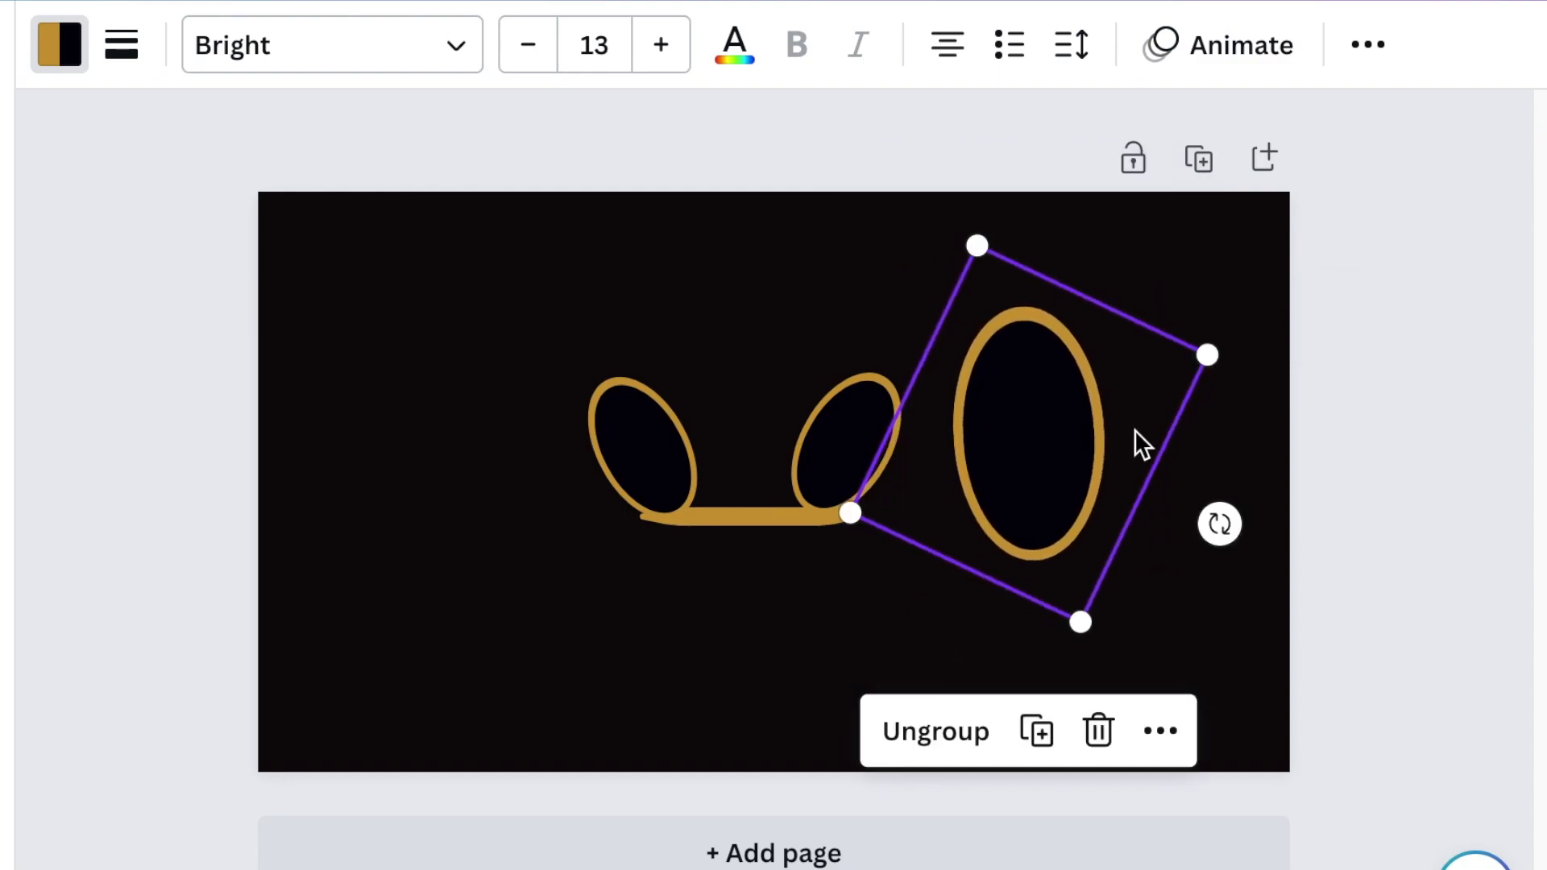
pyautogui.moveTo(967, 438); pyautogui.dragTo(848, 380)
pyautogui.moveTo(711, 204); pyautogui.dragTo(701, 226)
pyautogui.click(684, 543)
# Line the small rotated ring up over the left end of the bar
pyautogui.click(854, 452)
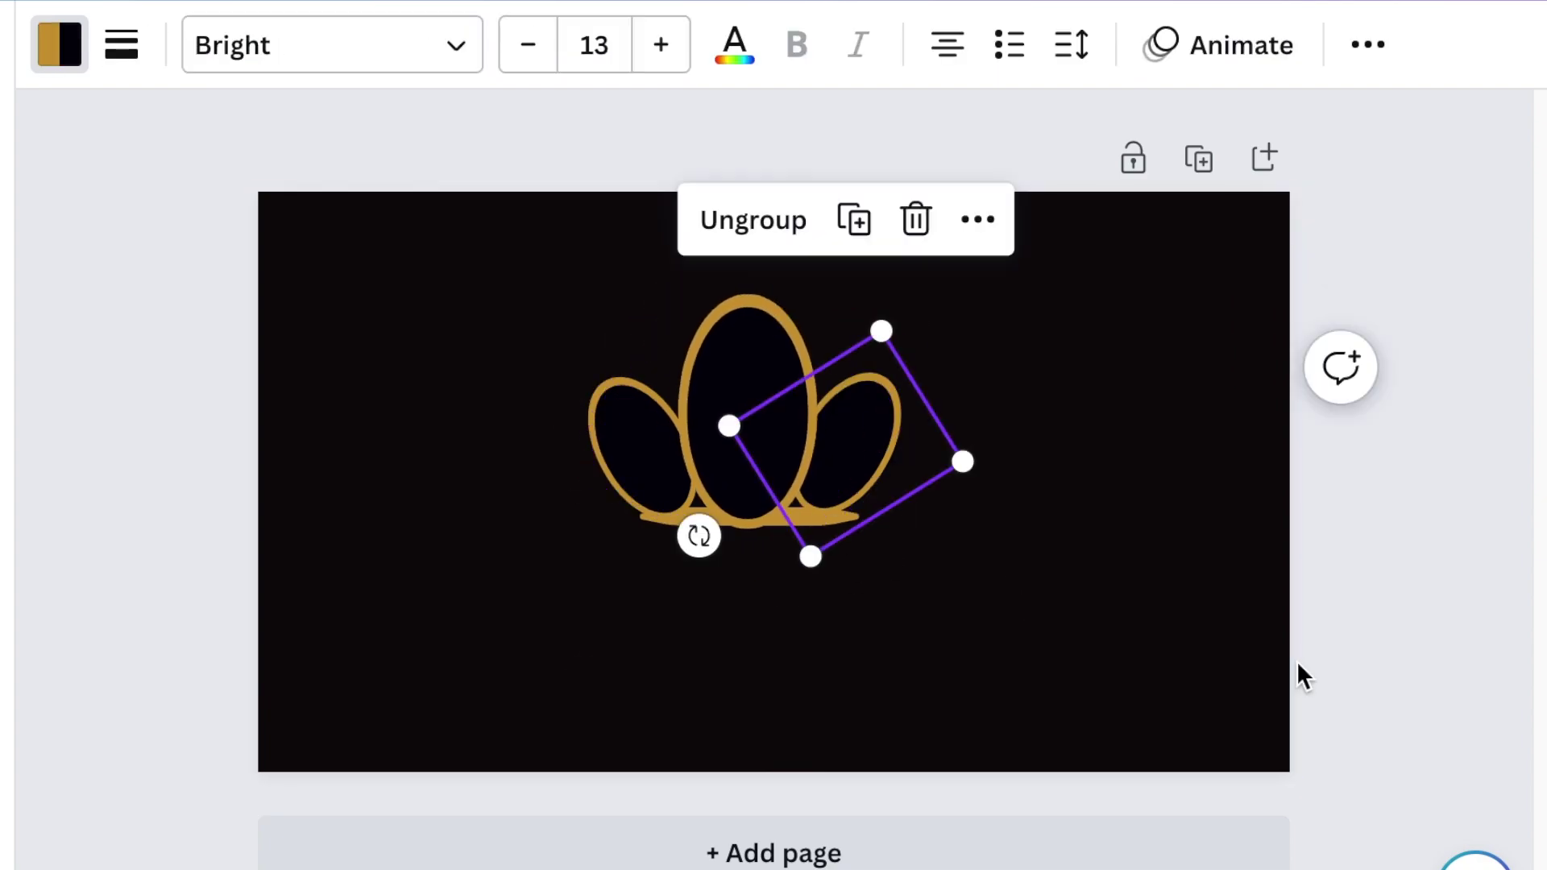
pyautogui.moveTo(924, 467); pyautogui.dragTo(903, 474)
pyautogui.hotkey('ctrl', 'z')
pyautogui.moveTo(601, 518); pyautogui.dragTo(601, 518)
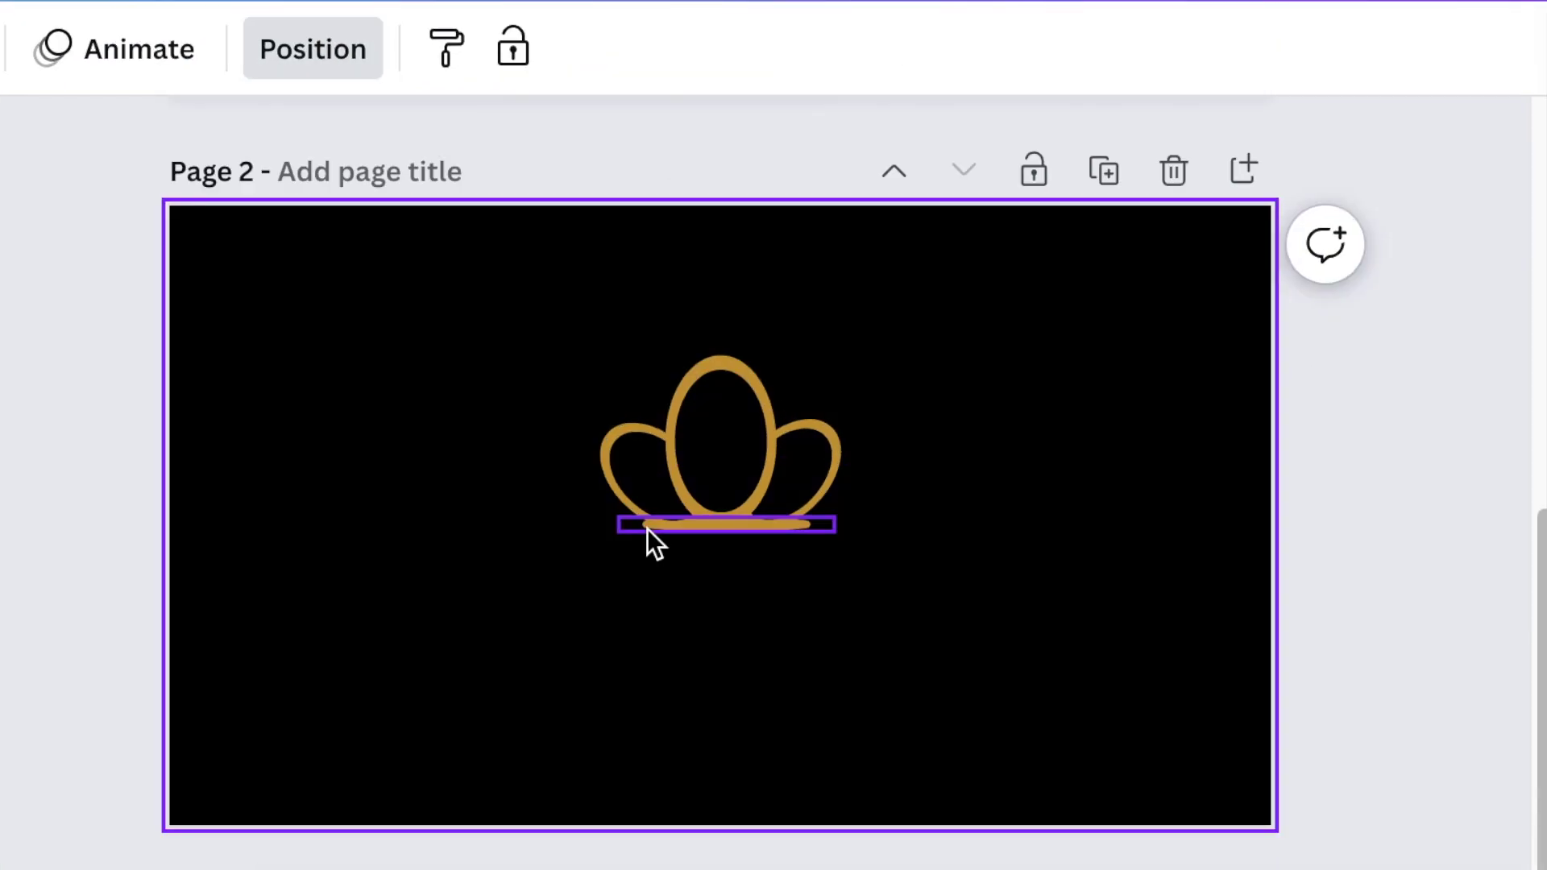
pyautogui.click(647, 530)
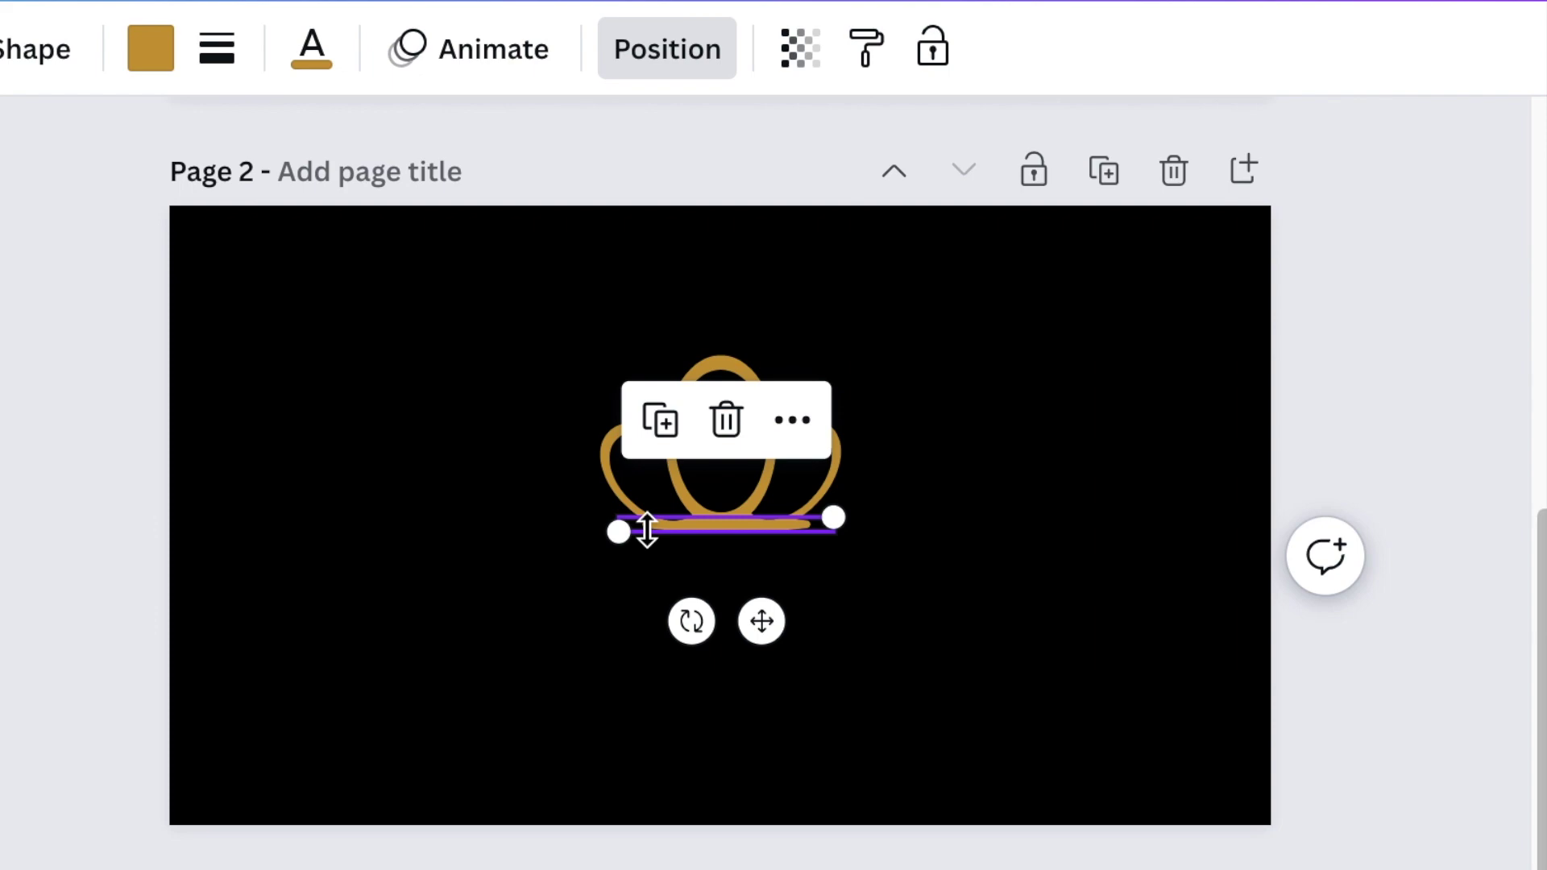
# Use Layer > Bring to front on the gold bar, then drop a gold circle onto the crown's centre
pyautogui.click(687, 71)
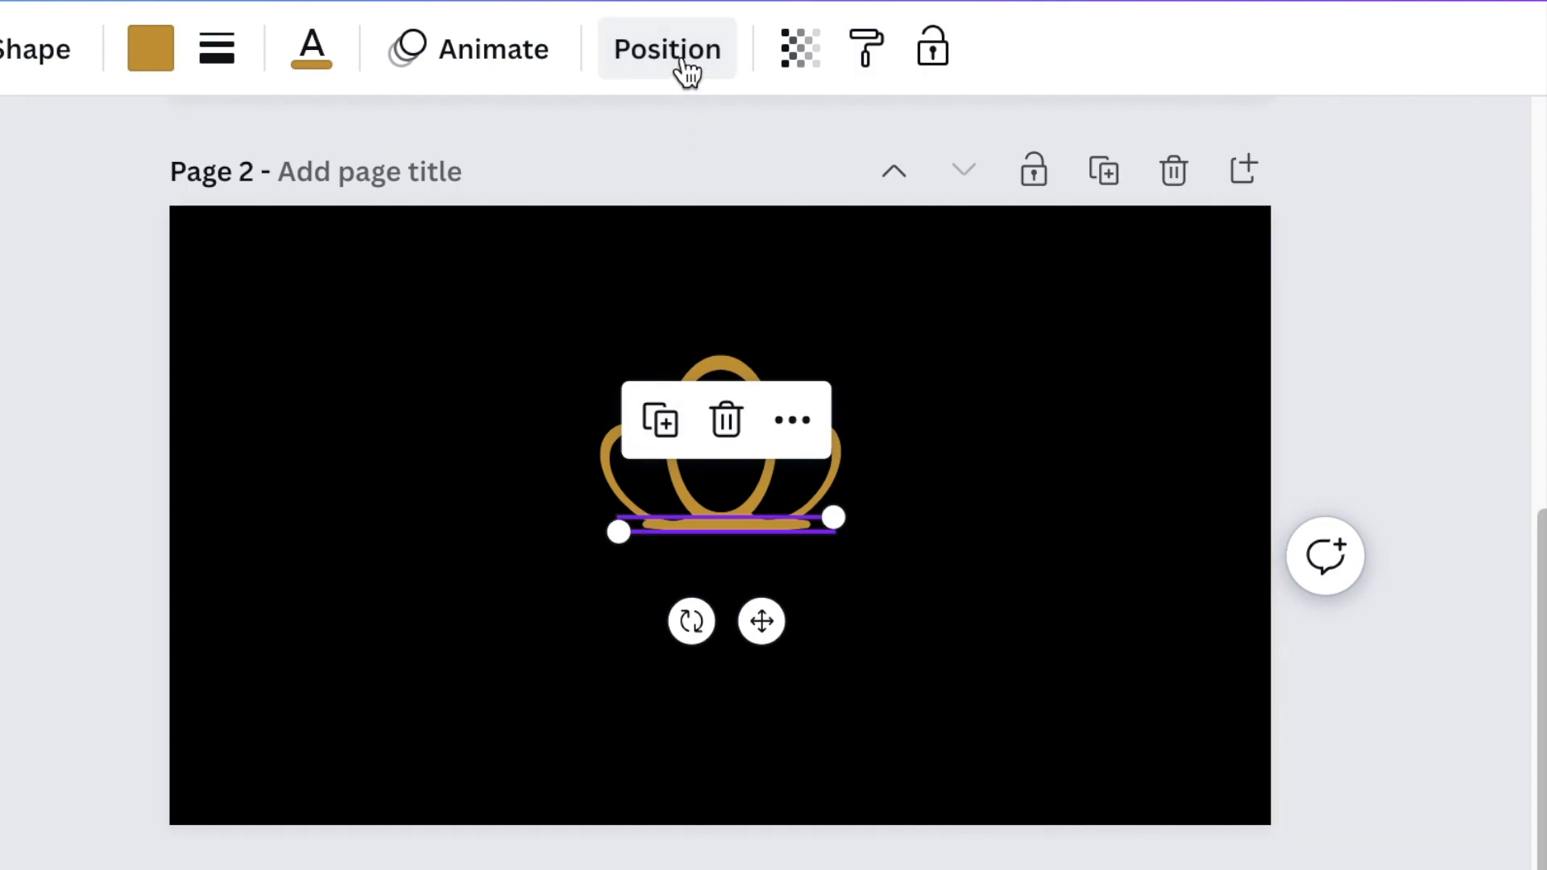
pyautogui.click(793, 427)
pyautogui.moveTo(926, 608)
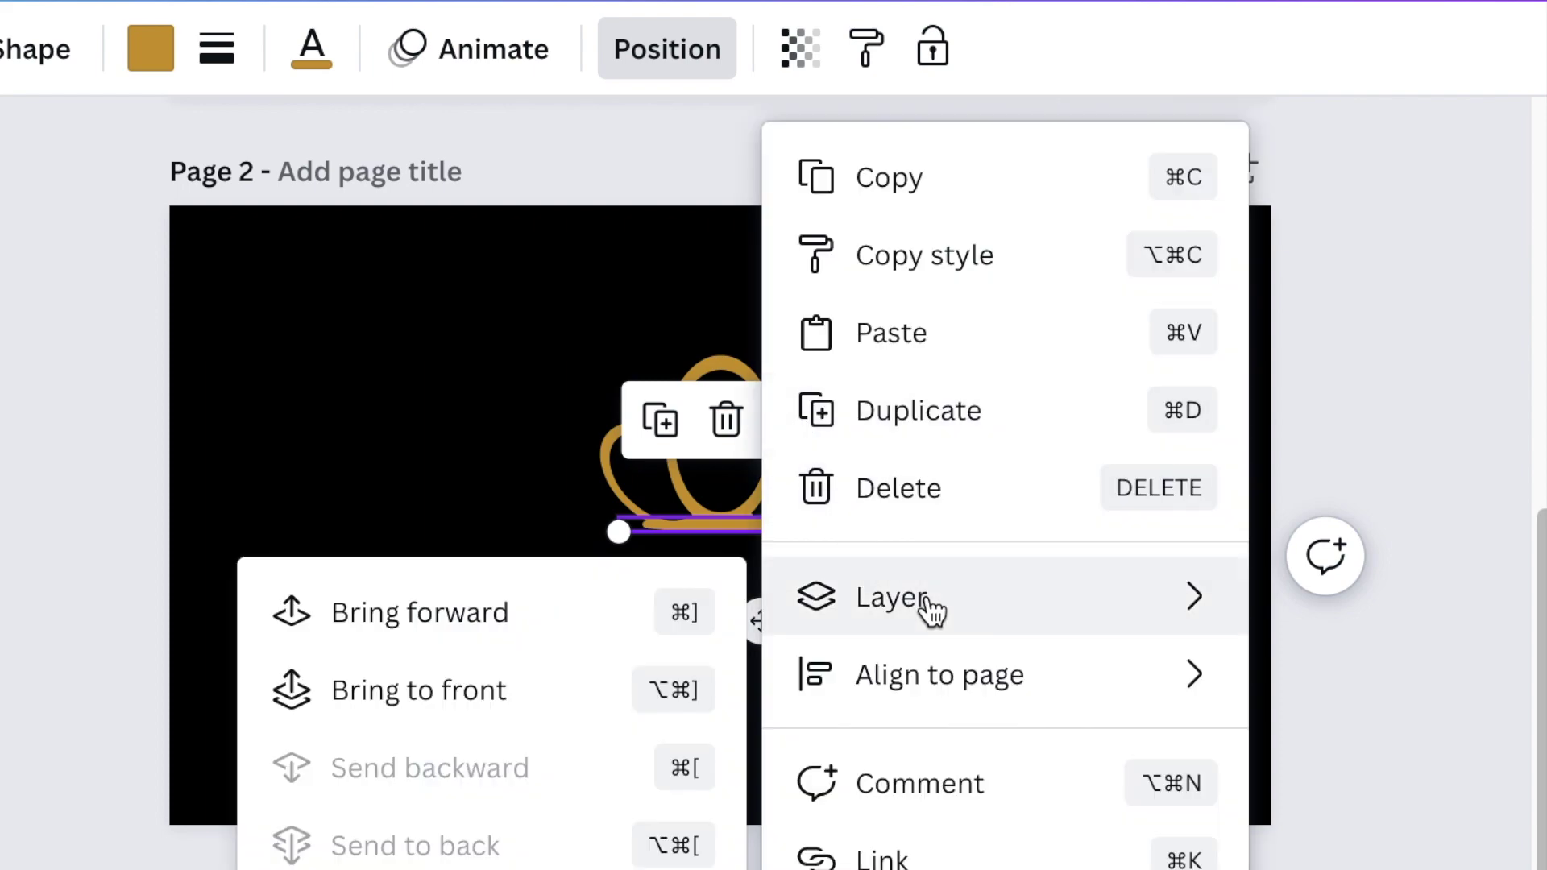
pyautogui.click(463, 687)
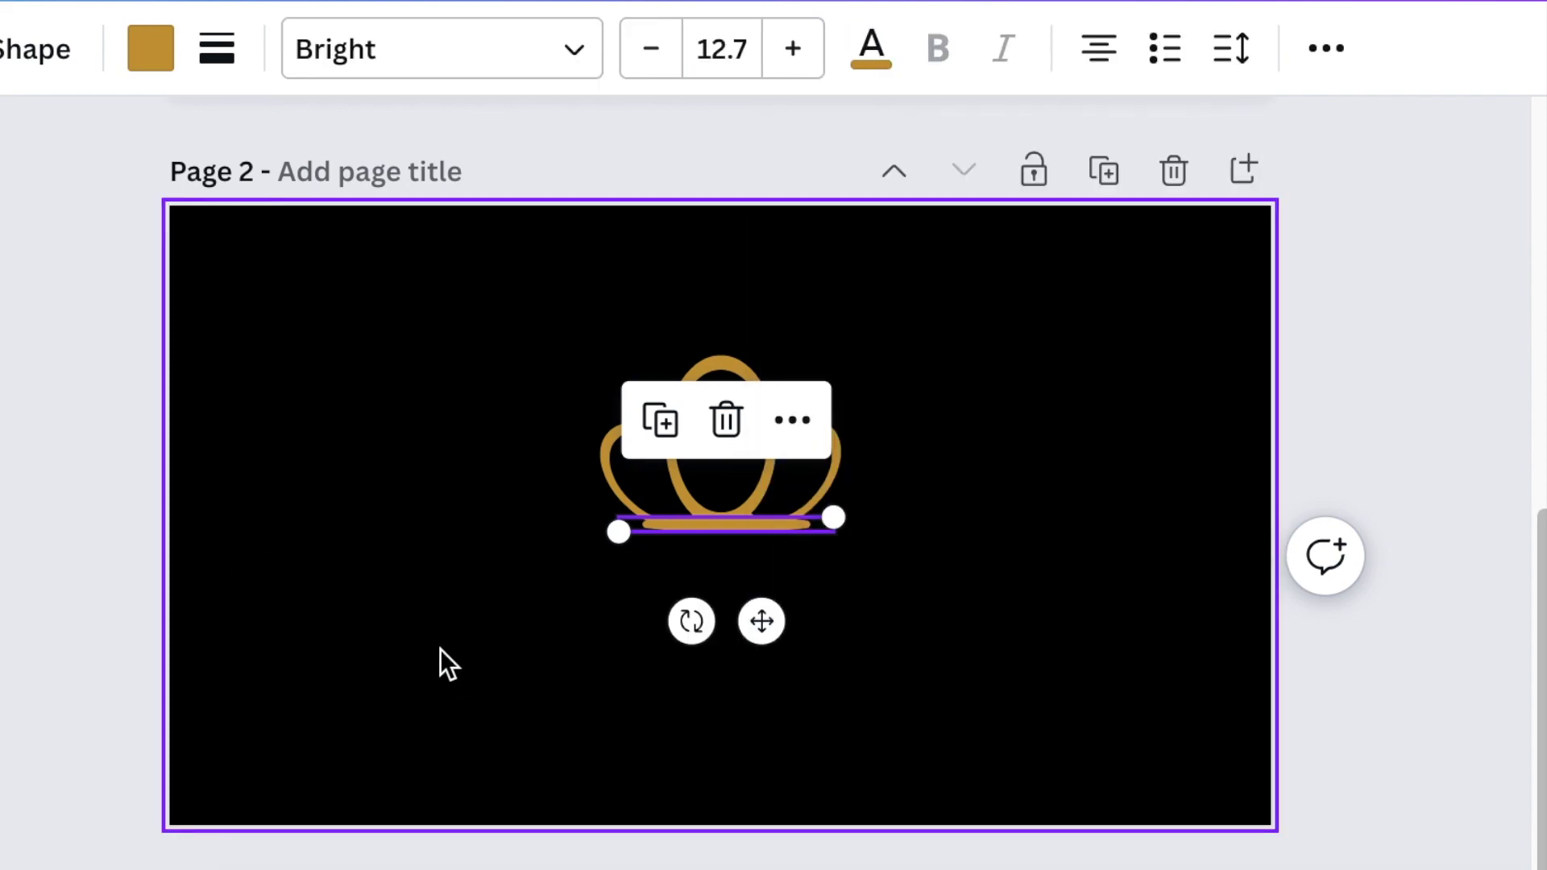
pyautogui.click(442, 641)
pyautogui.click(693, 564)
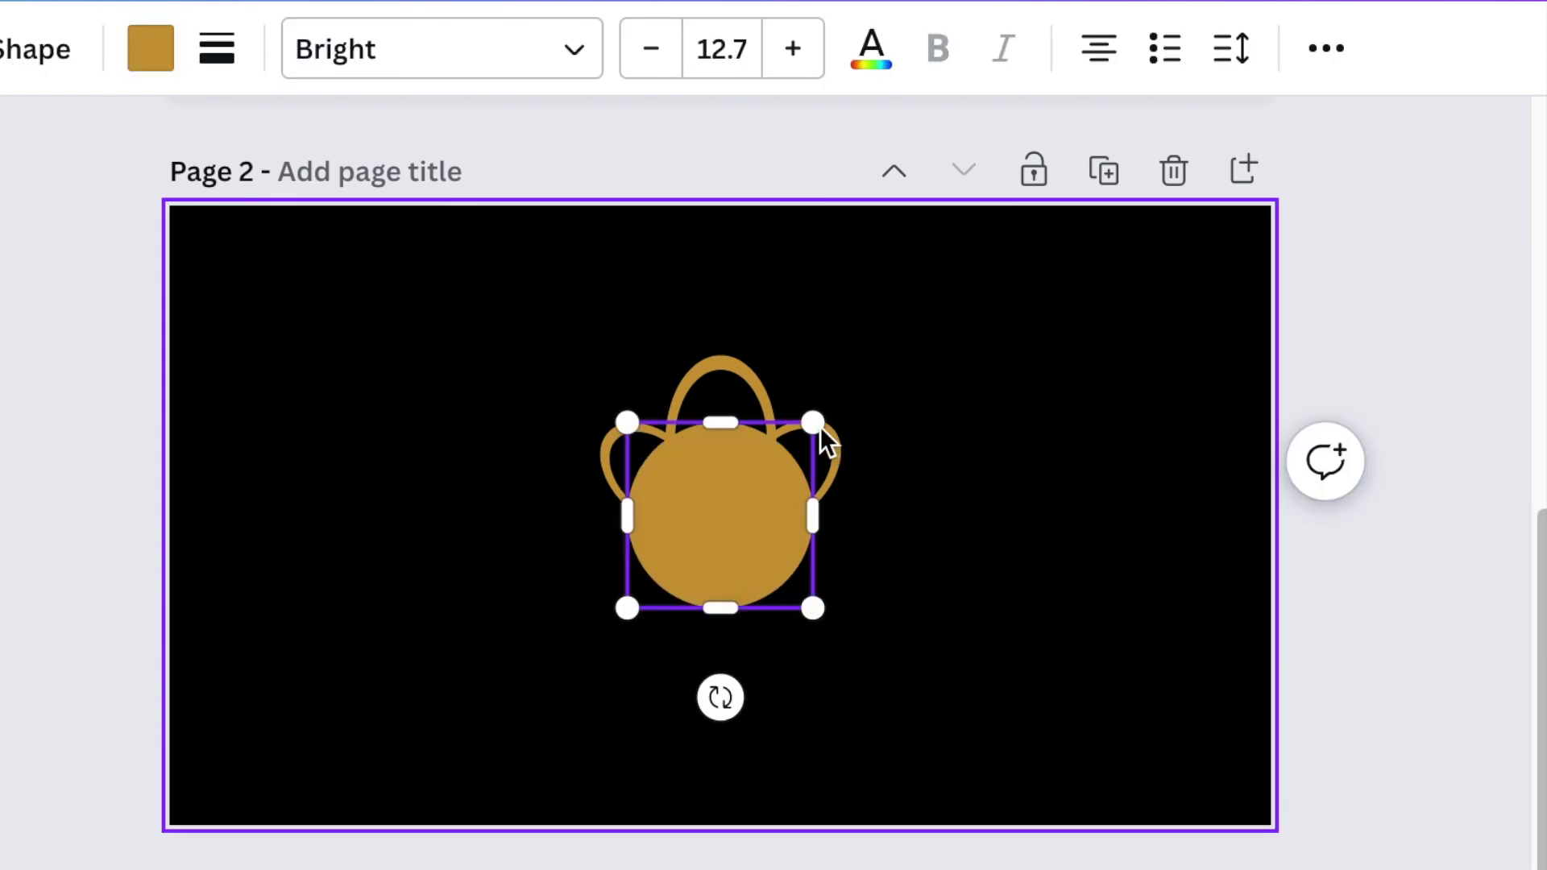
# Shrink the gold circle to a 24 by 24 dot at the crown's top-left
pyautogui.moveTo(813, 422); pyautogui.dragTo(655, 582)
pyautogui.moveTo(677, 695); pyautogui.dragTo(643, 514)
pyautogui.click(1119, 473)
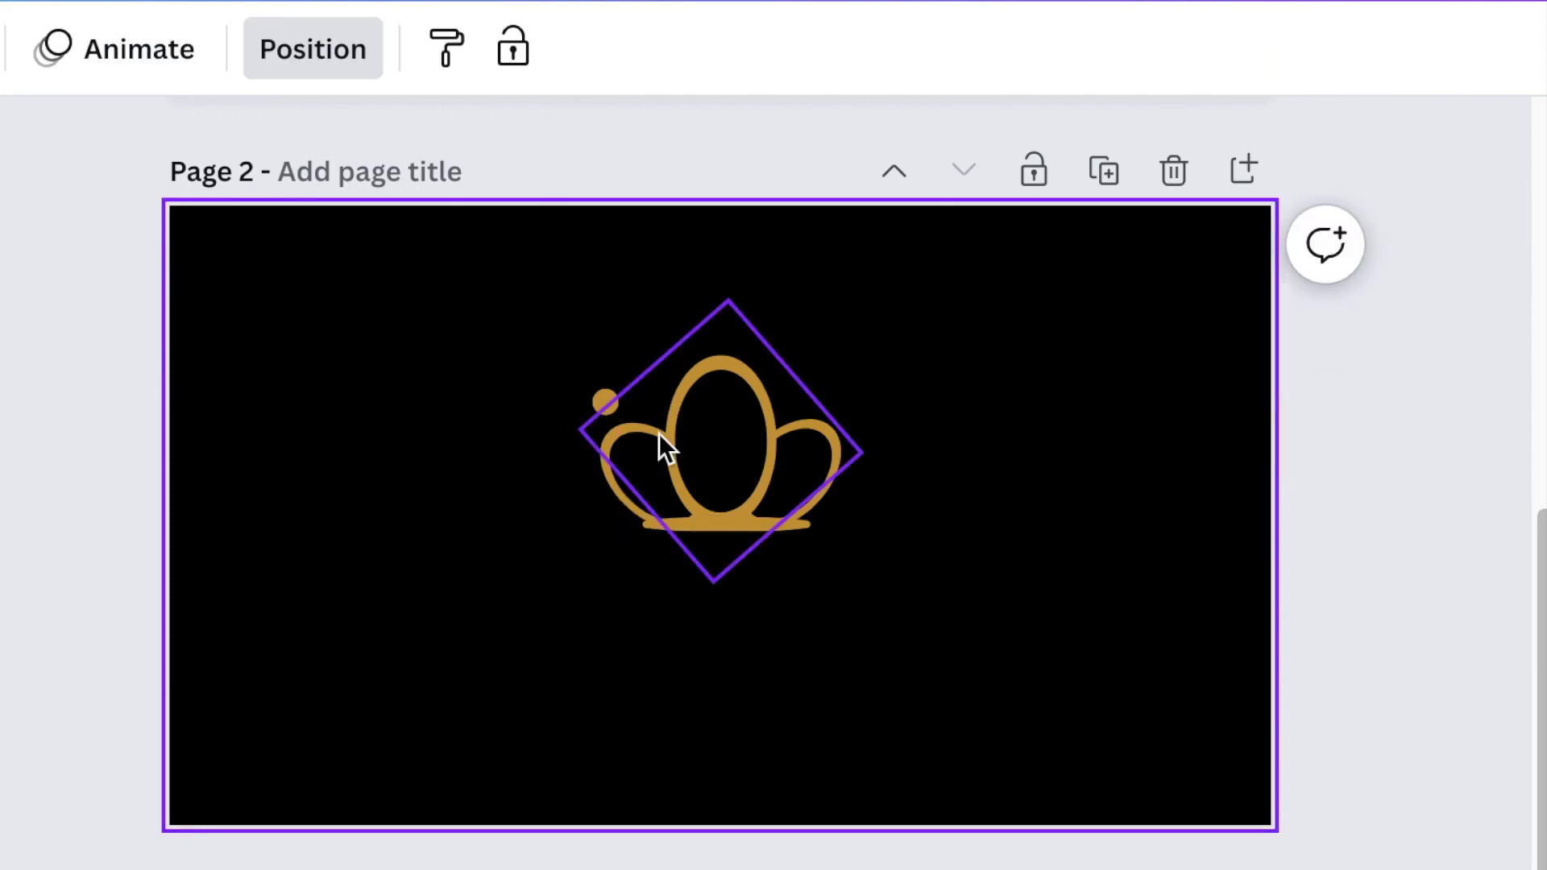
pyautogui.click(606, 404)
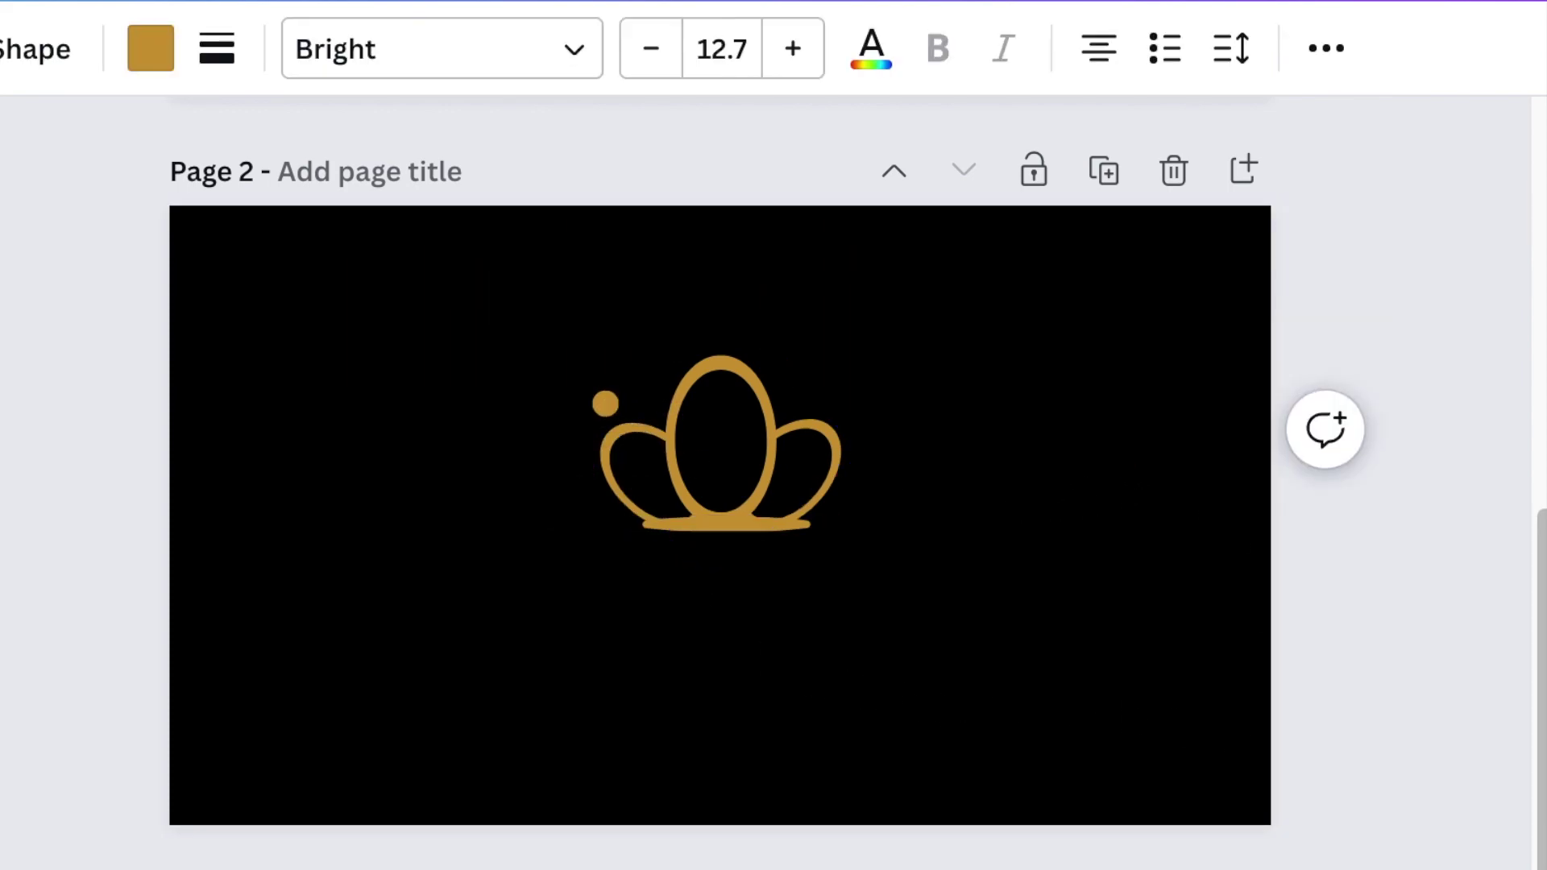
pyautogui.click(605, 405)
pyautogui.hotkey('ctrl', '+')
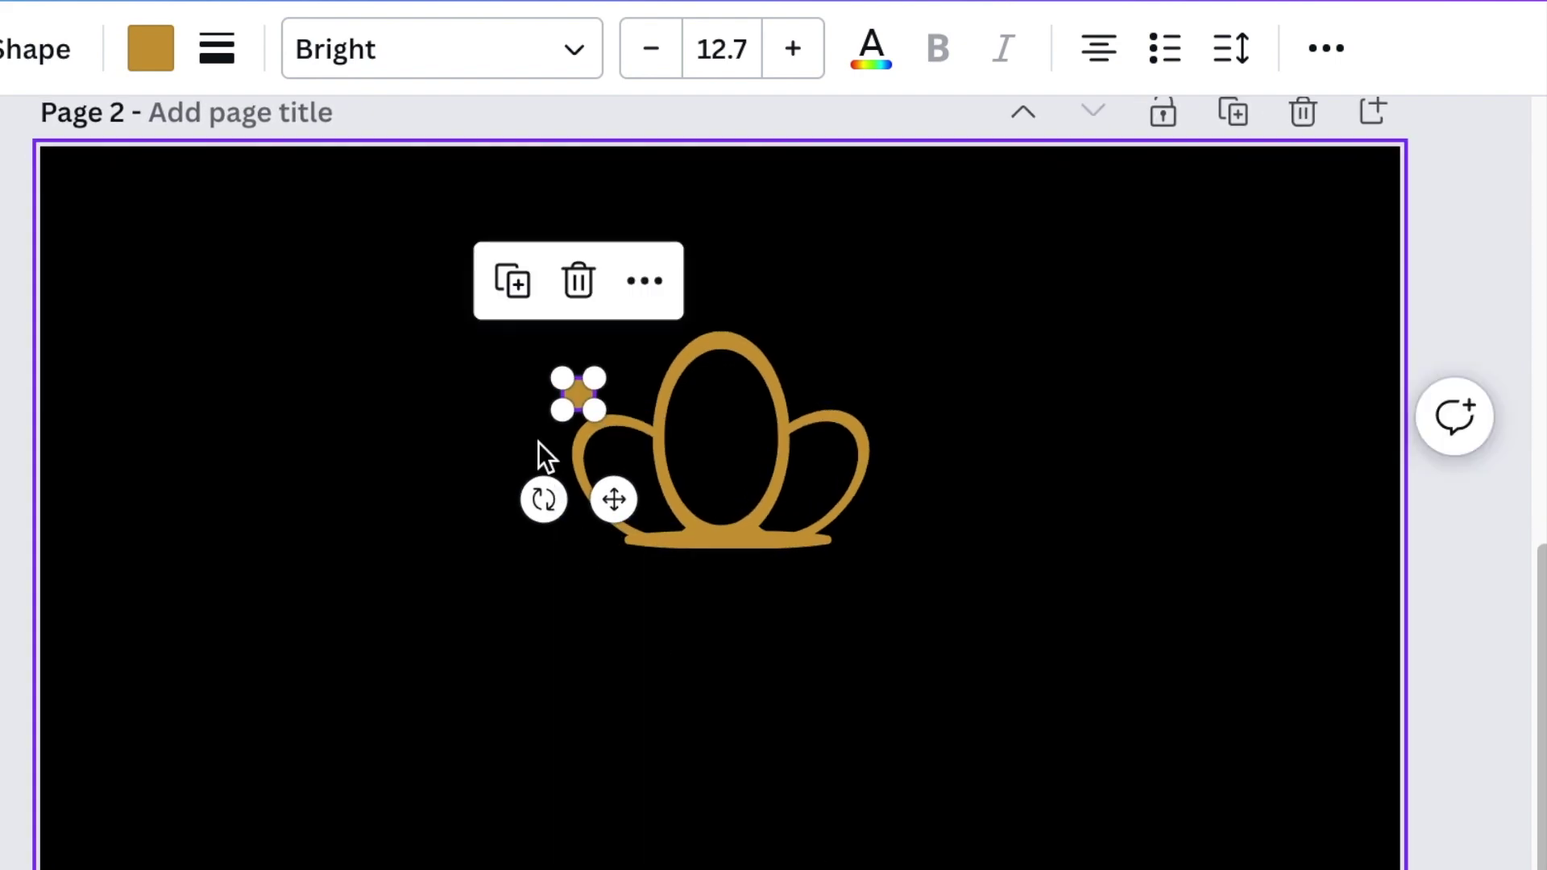
pyautogui.moveTo(591, 377); pyautogui.dragTo(591, 385)
# Copy the dot to the crown's right and add a 31 by 31 dot above its centre
pyautogui.click(510, 286)
pyautogui.moveTo(625, 519); pyautogui.dragTo(1220, 507)
pyautogui.click(823, 304)
pyautogui.moveTo(1171, 422); pyautogui.dragTo(1168, 423)
pyautogui.moveTo(1217, 516); pyautogui.dragTo(758, 412)
pyautogui.click(1038, 521)
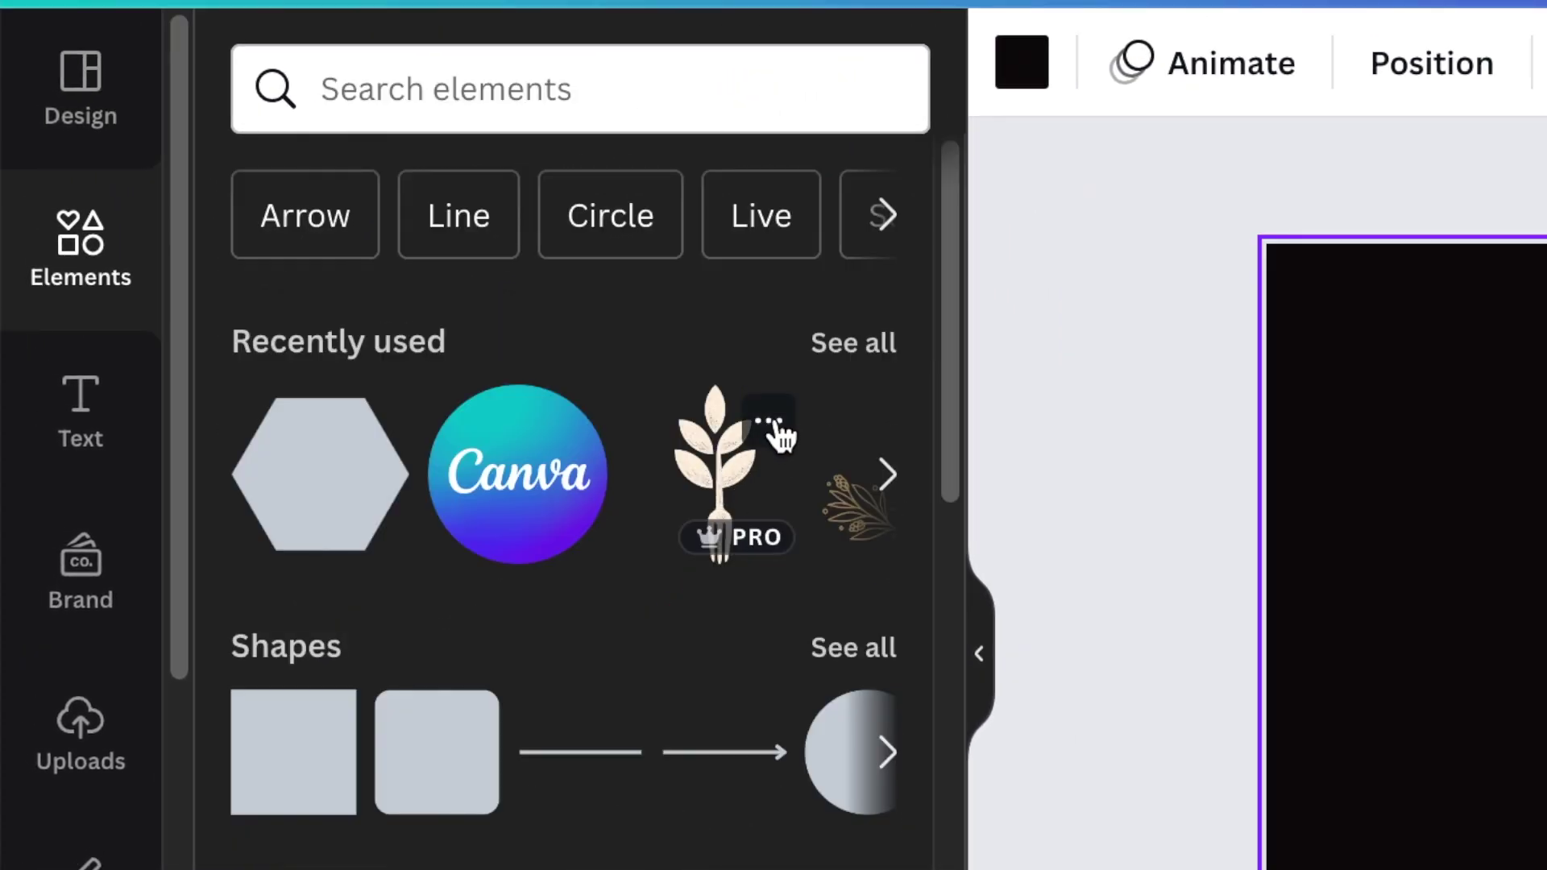
# Add the Food Logo Fork Icon with Leaf from recently used elements to the page
pyautogui.click(775, 417)
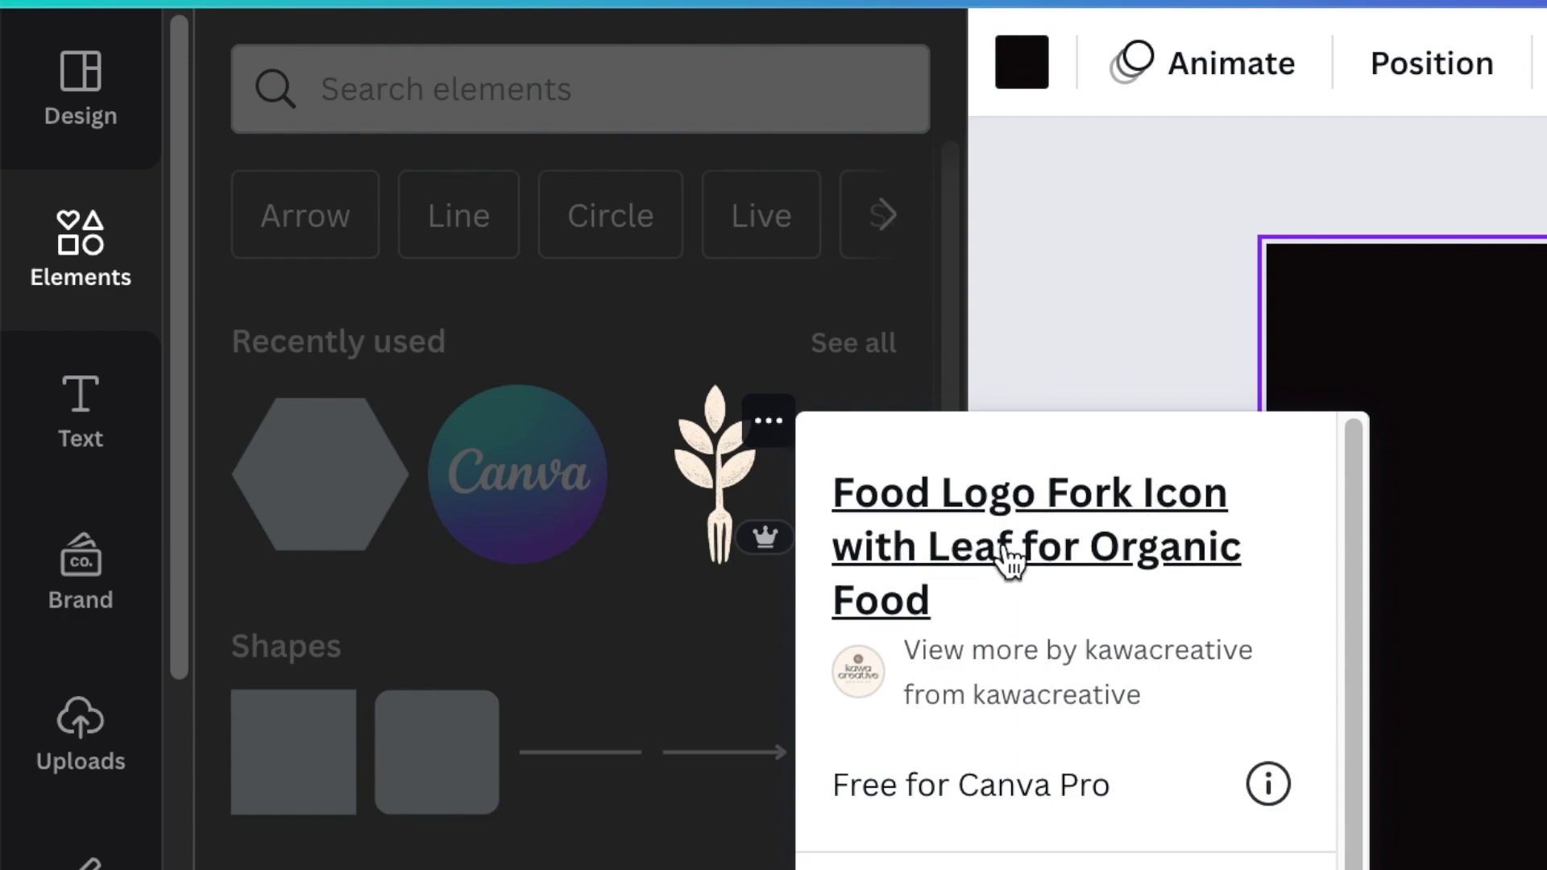
pyautogui.click(706, 471)
pyautogui.click(718, 490)
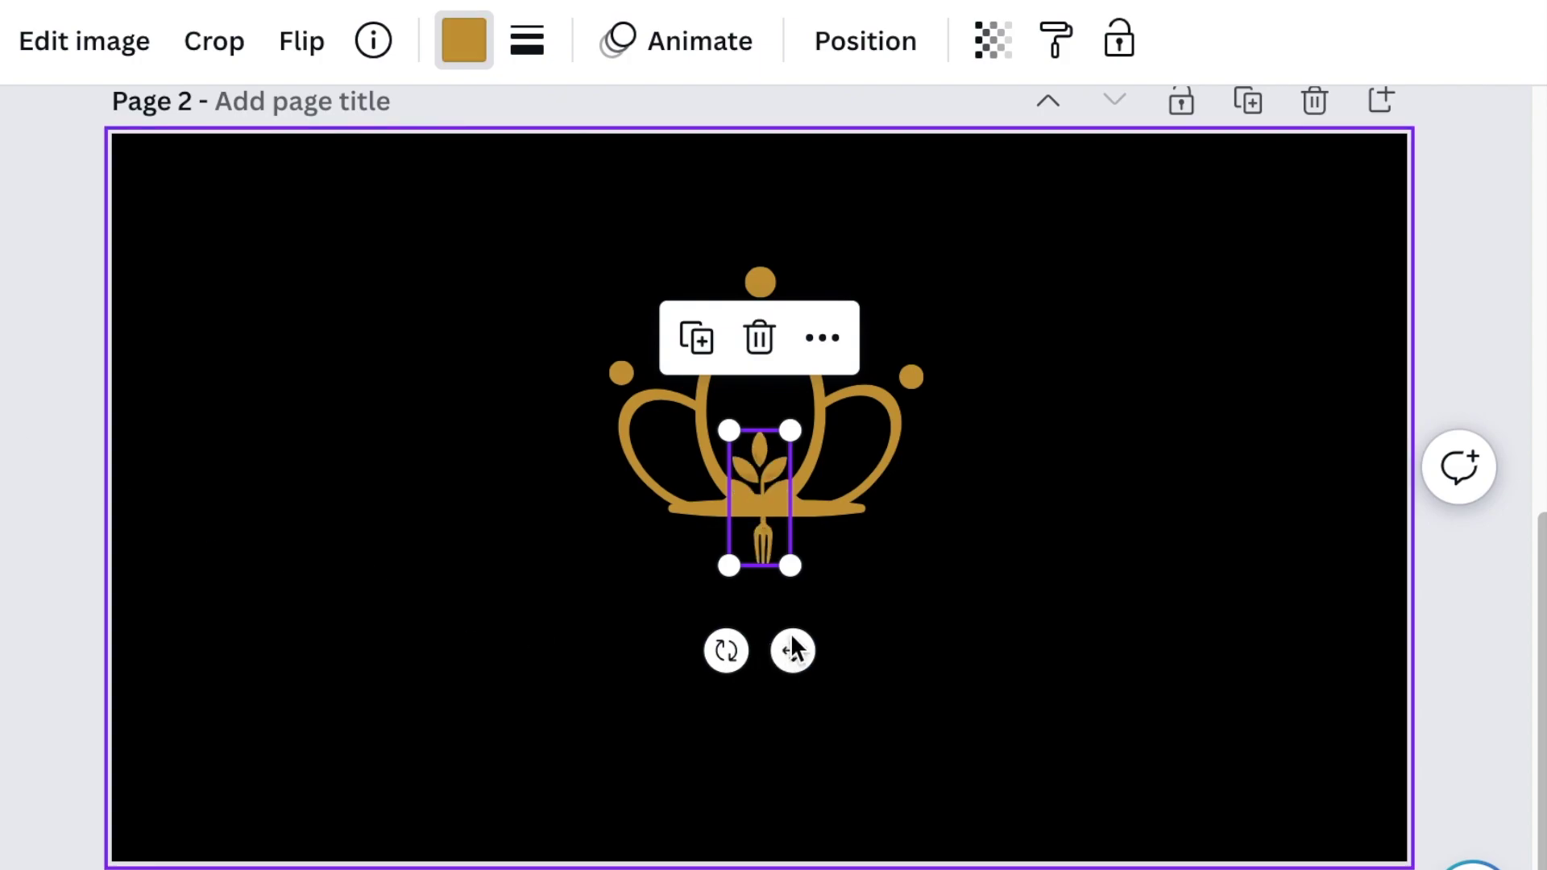
# Move the fork icon into the crown's oval and place a size 35.6 text box below the crown
pyautogui.moveTo(796, 617); pyautogui.dragTo(799, 575)
pyautogui.doubleClick(729, 497)
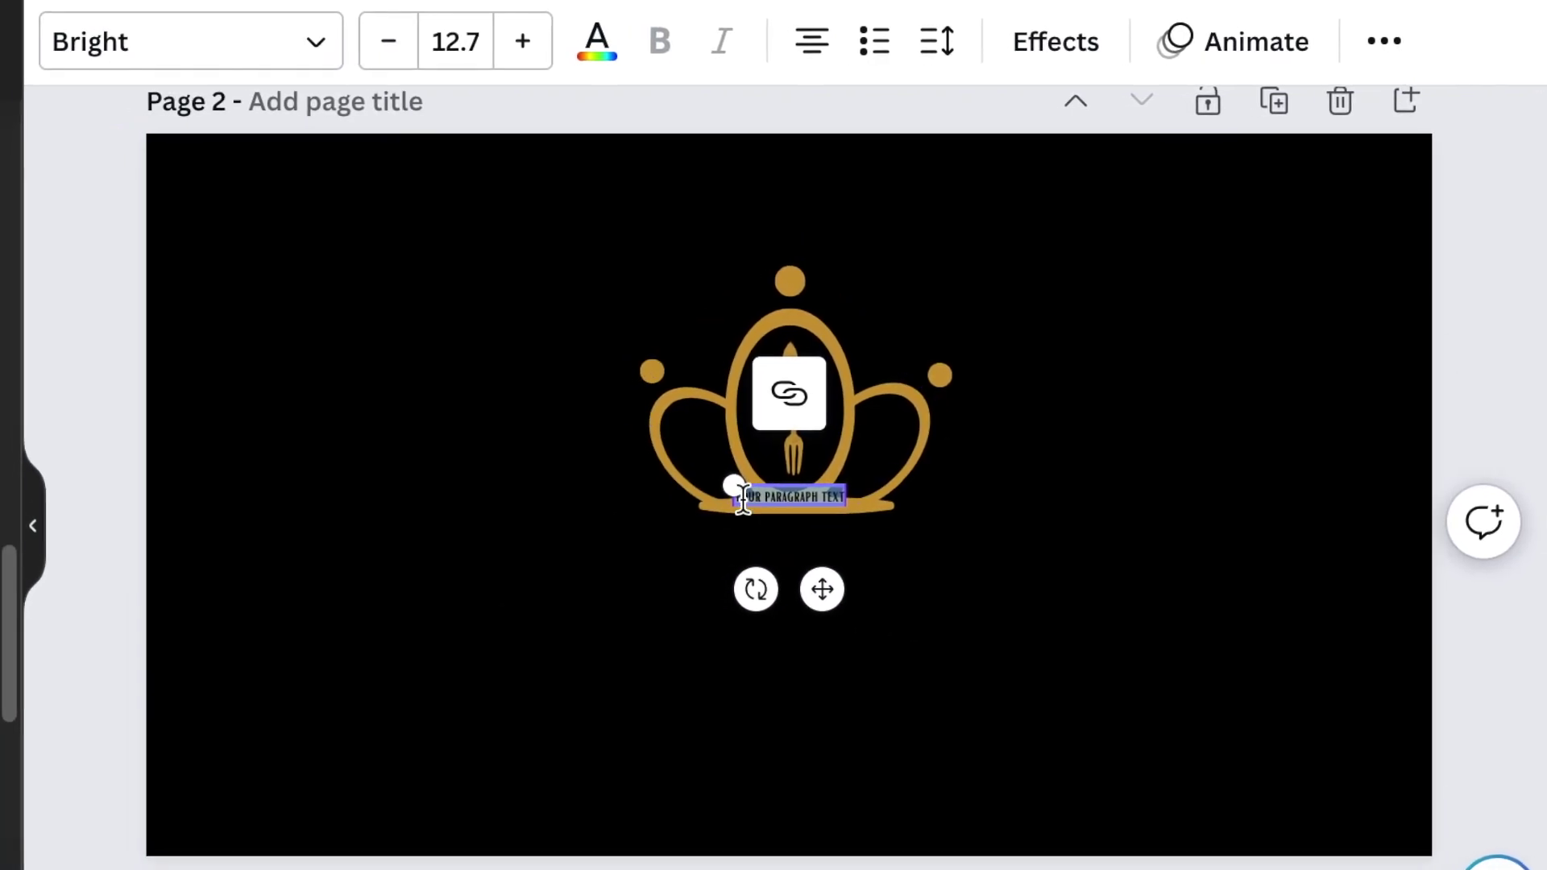
pyautogui.moveTo(728, 486); pyautogui.dragTo(520, 472)
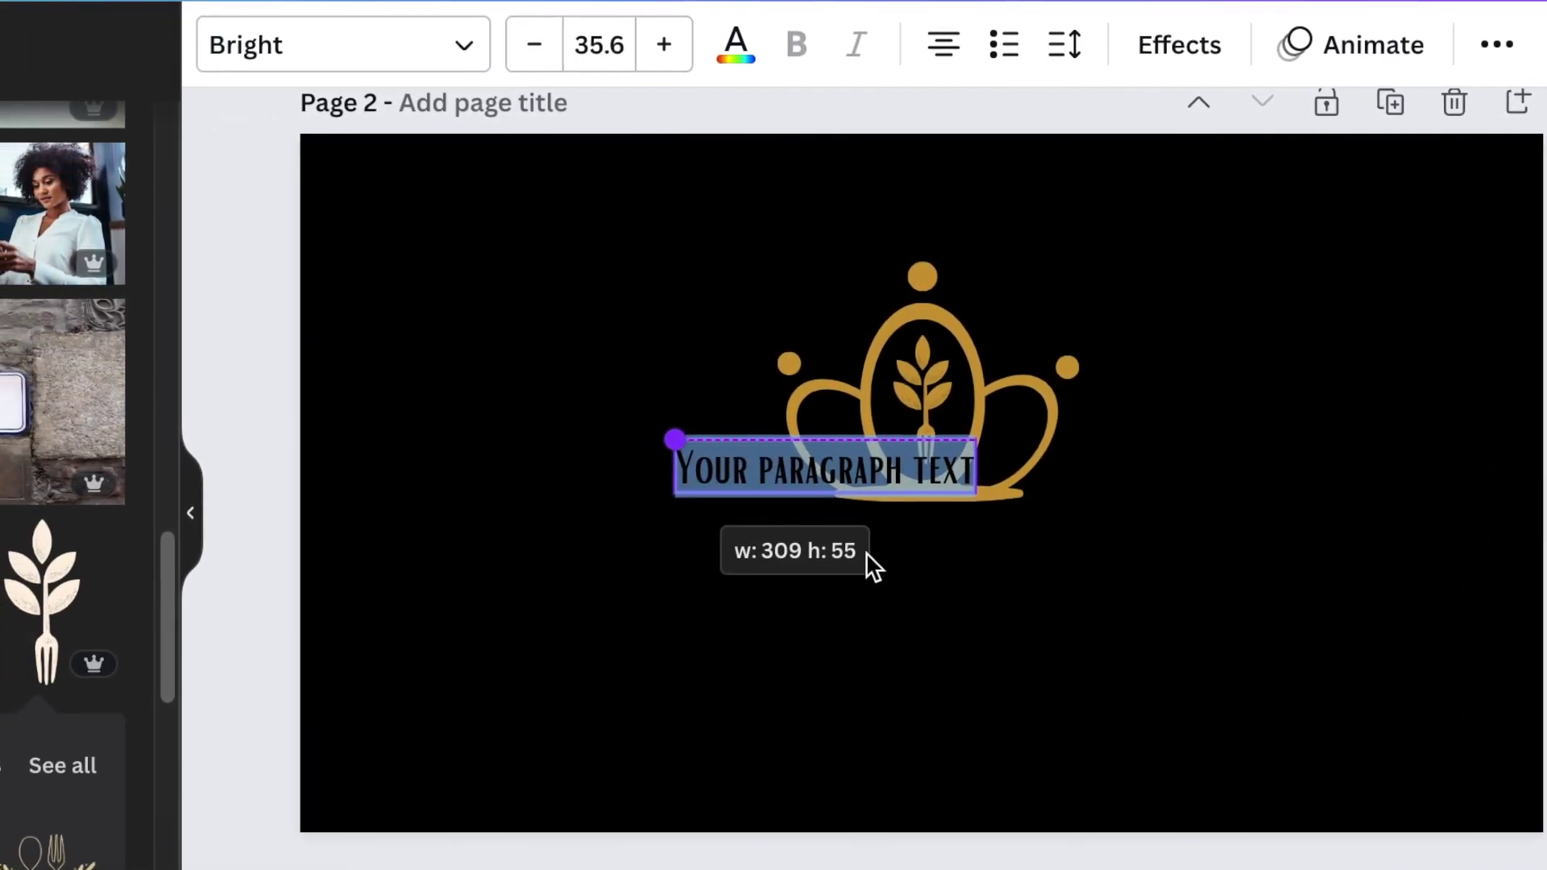
pyautogui.moveTo(867, 552); pyautogui.dragTo(954, 675)
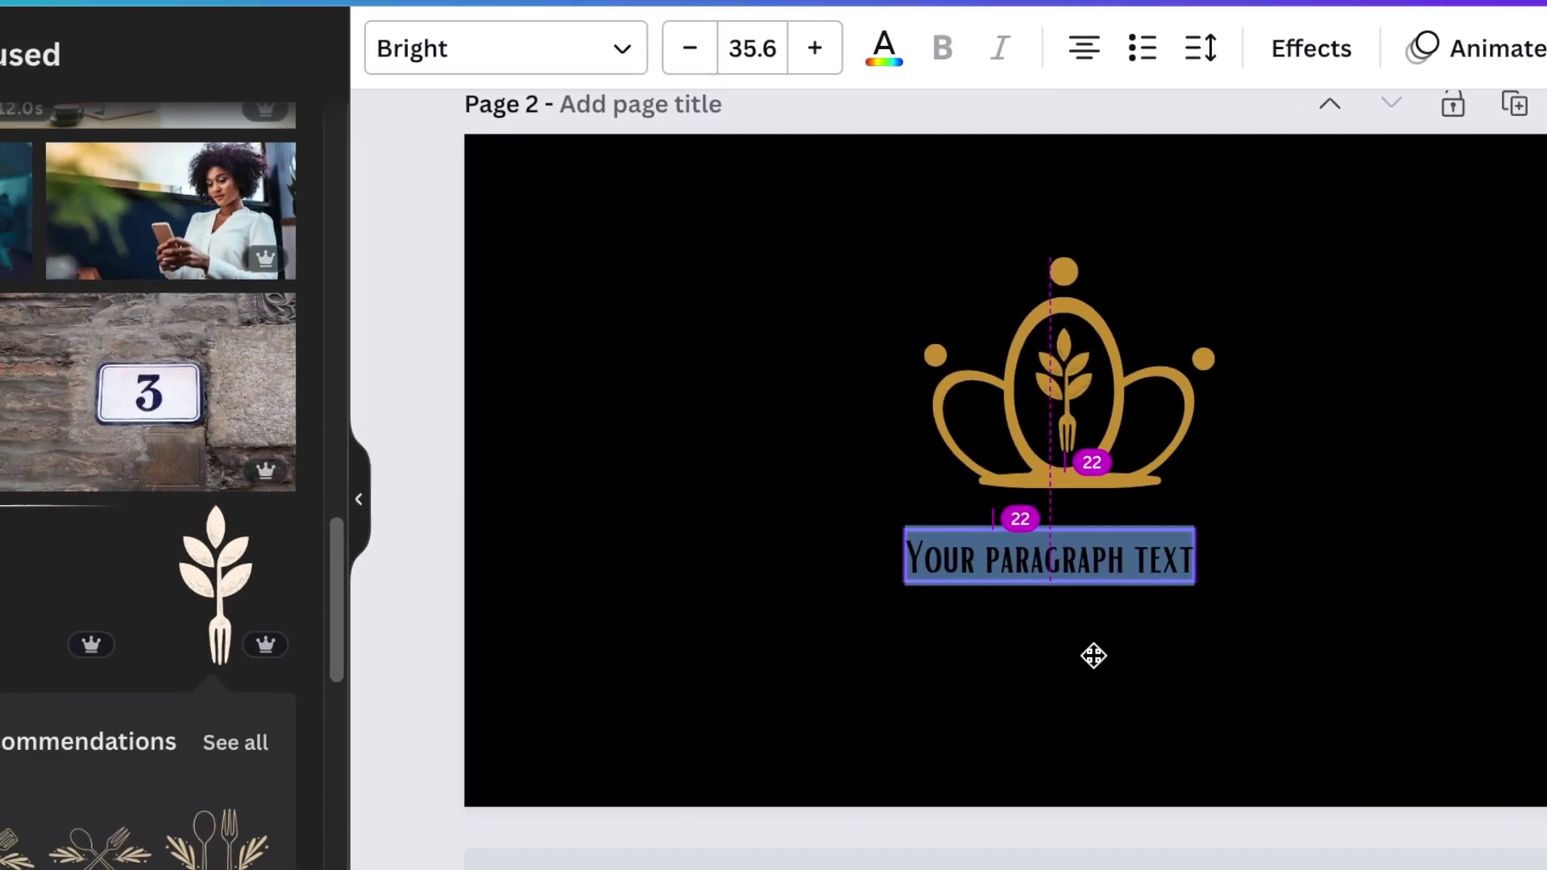
pyautogui.moveTo(1094, 656); pyautogui.dragTo(1080, 637)
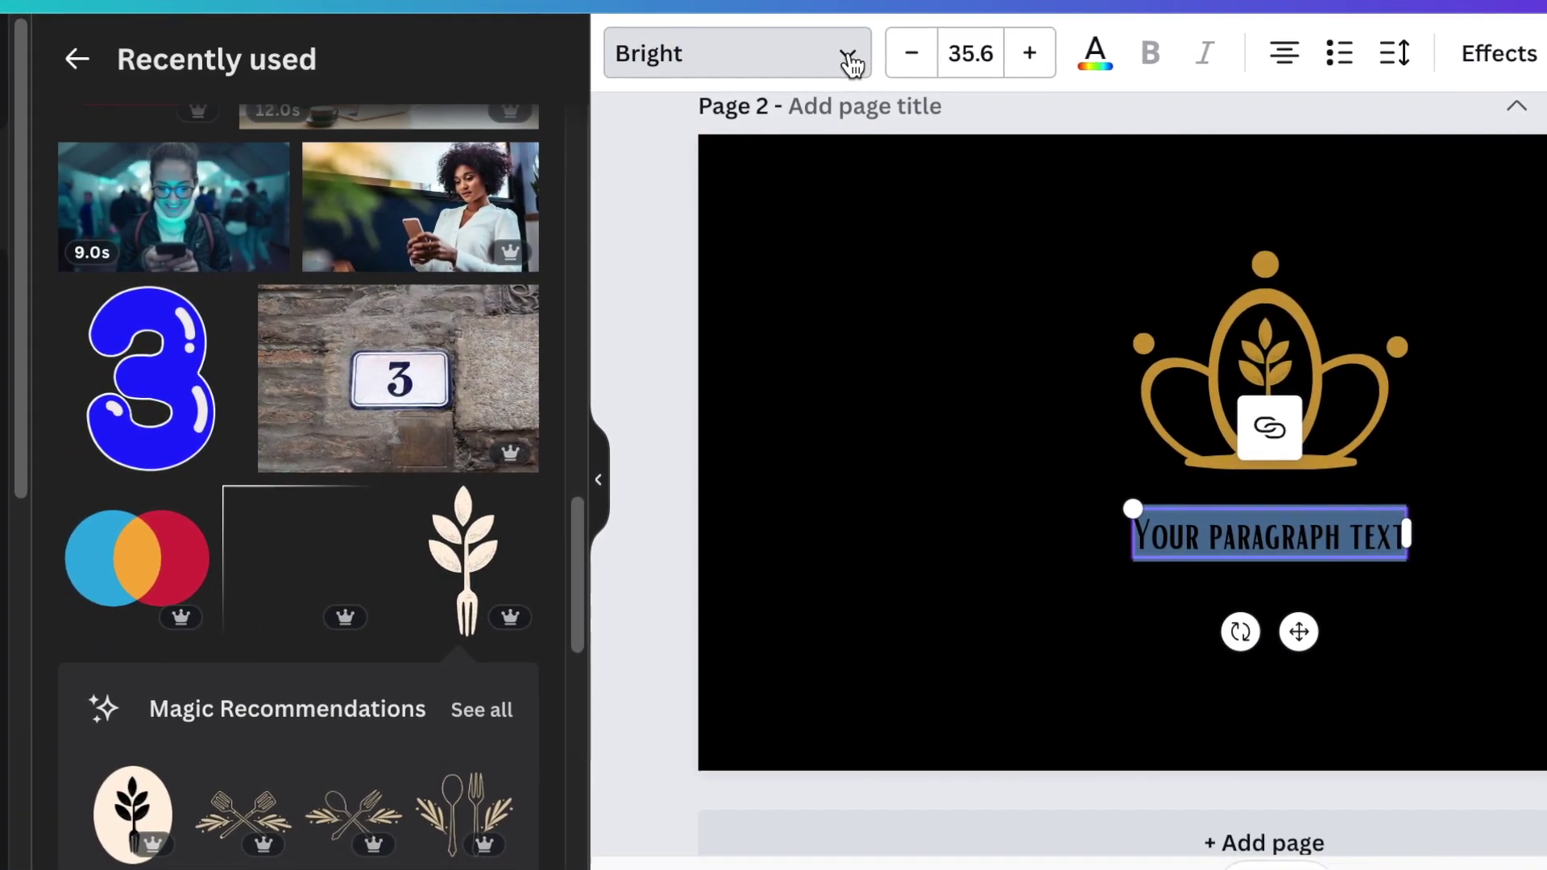
# Type the three-line title CROWN / QUEEN / EAT'S in the High Cruiser font
pyautogui.click(851, 56)
pyautogui.click(269, 403)
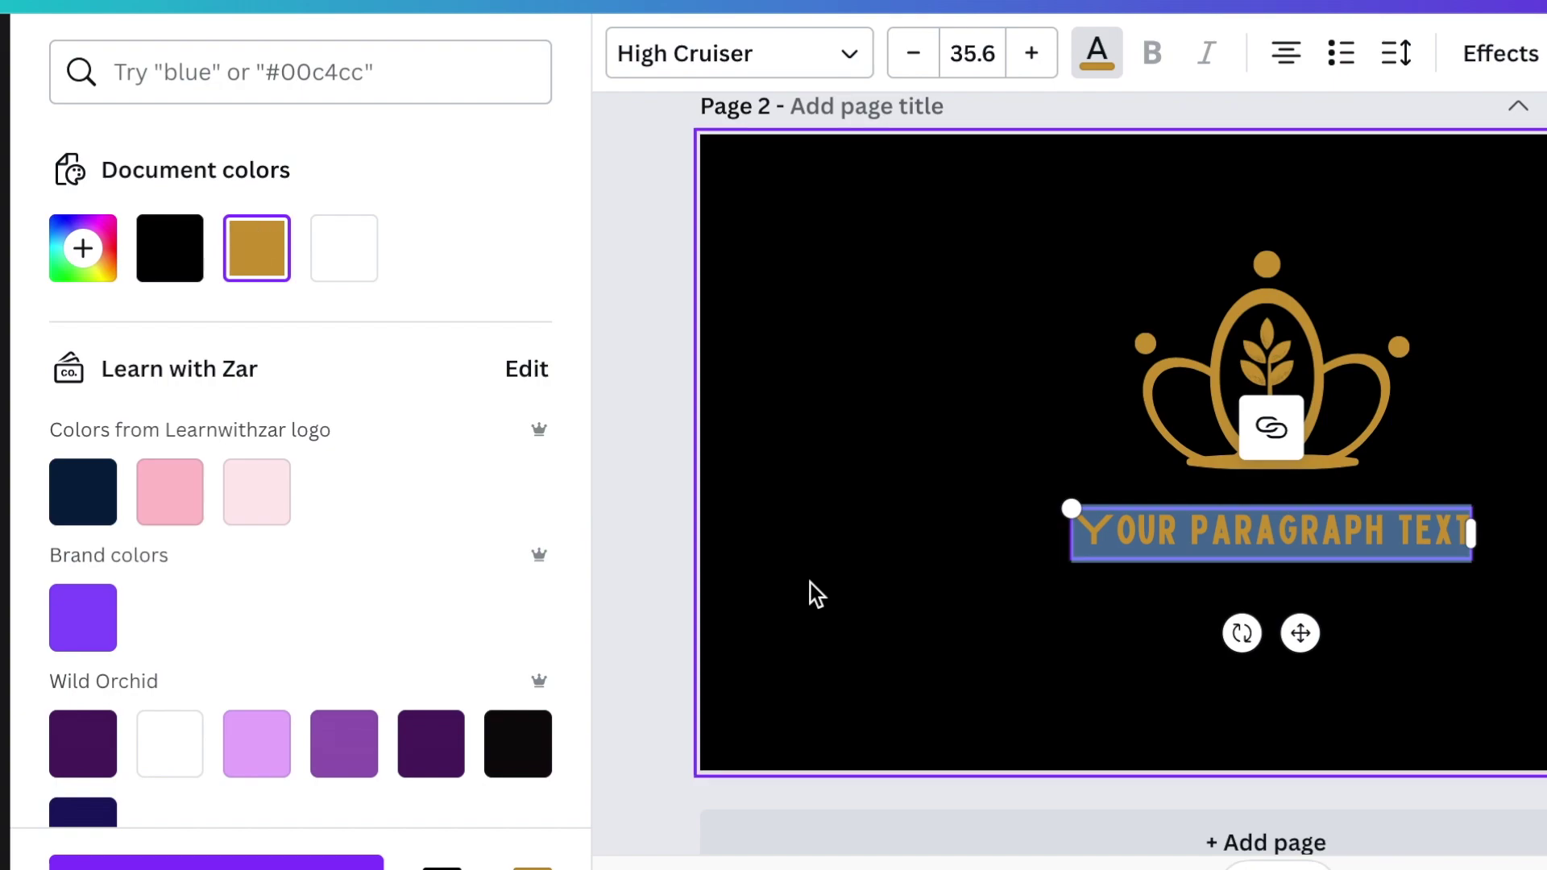
pyautogui.write('o')
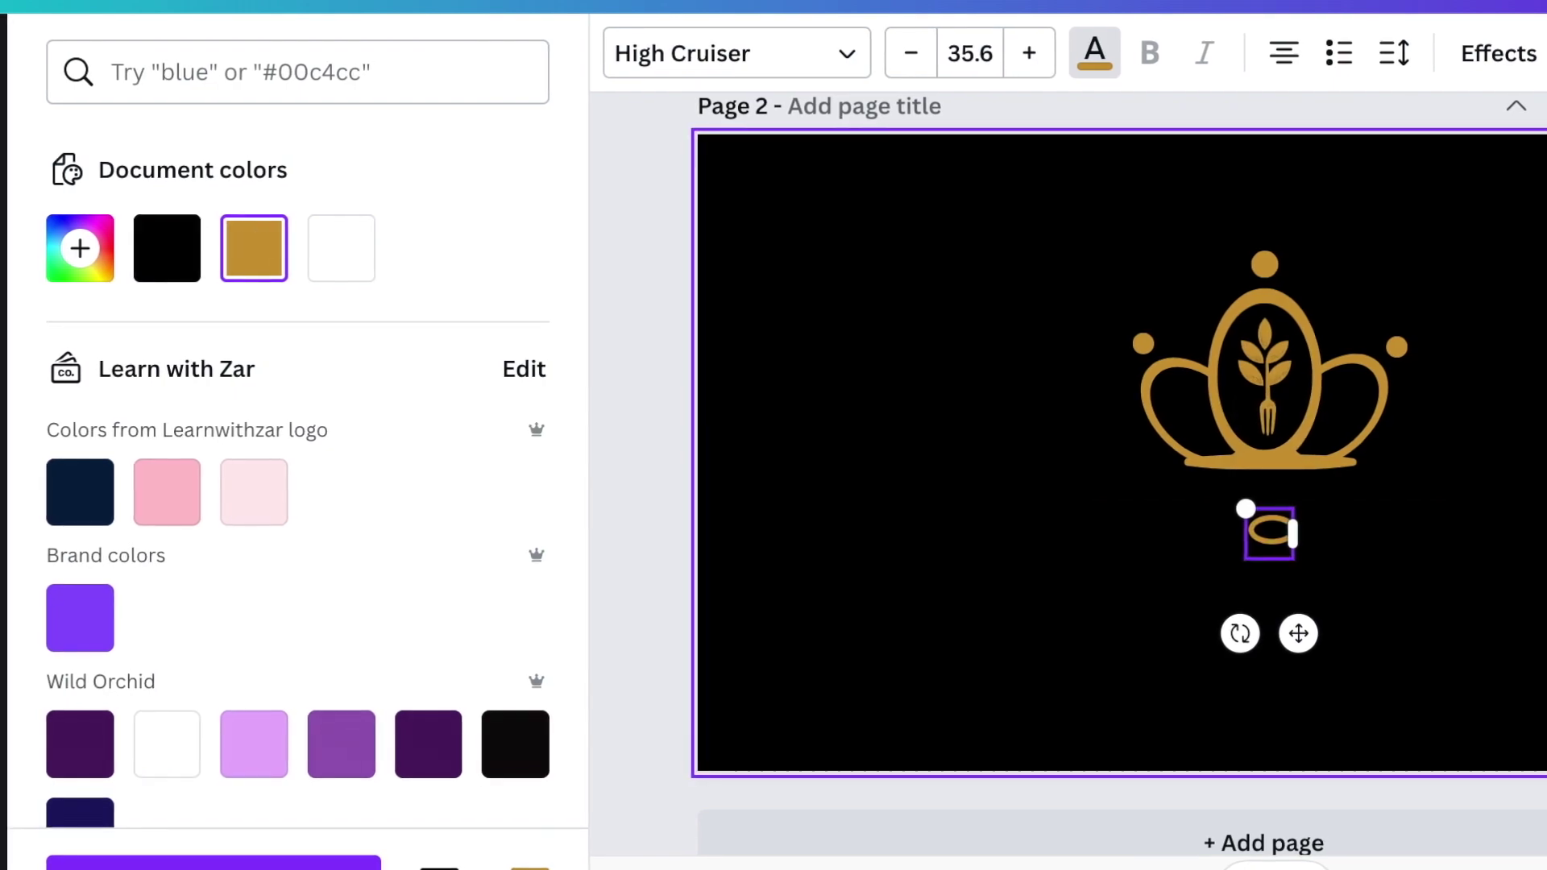
pyautogui.write('ROW')
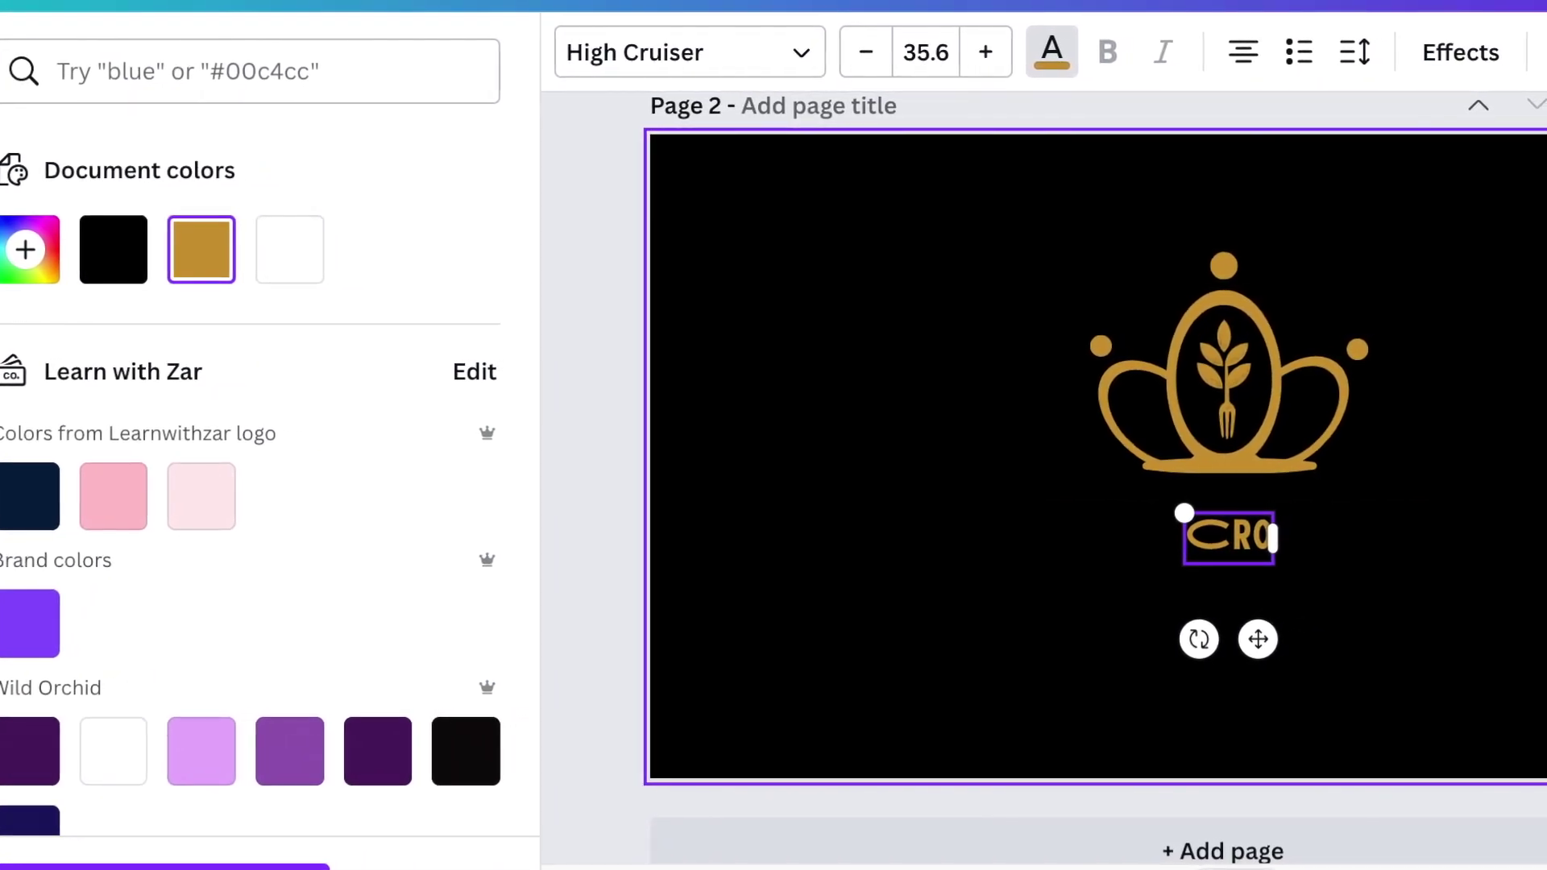
pyautogui.write('N')
pyautogui.press('Return')
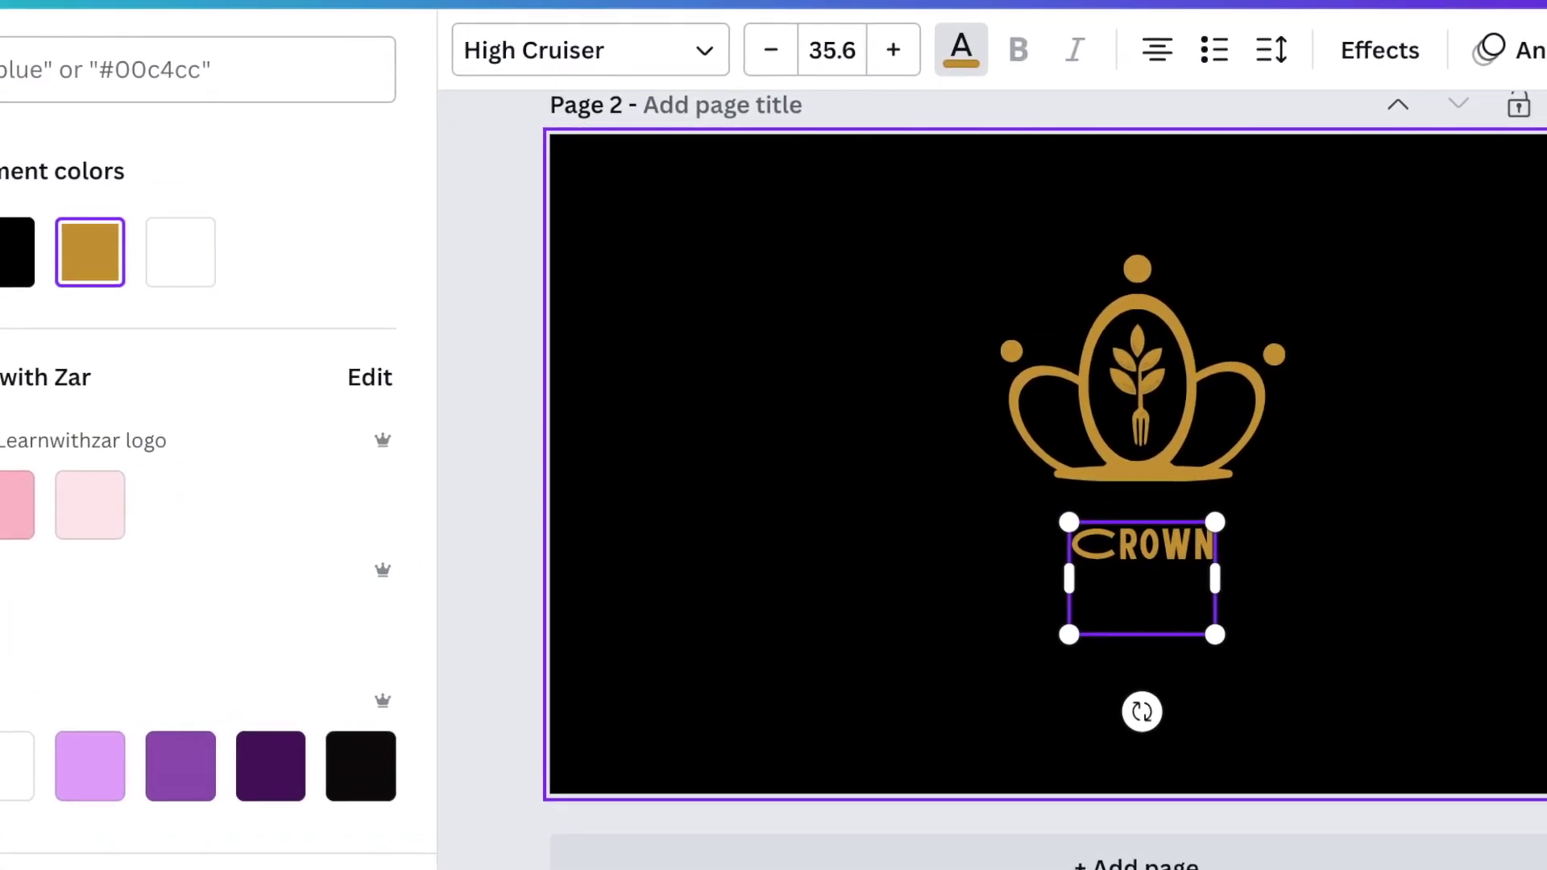
pyautogui.write('QU')
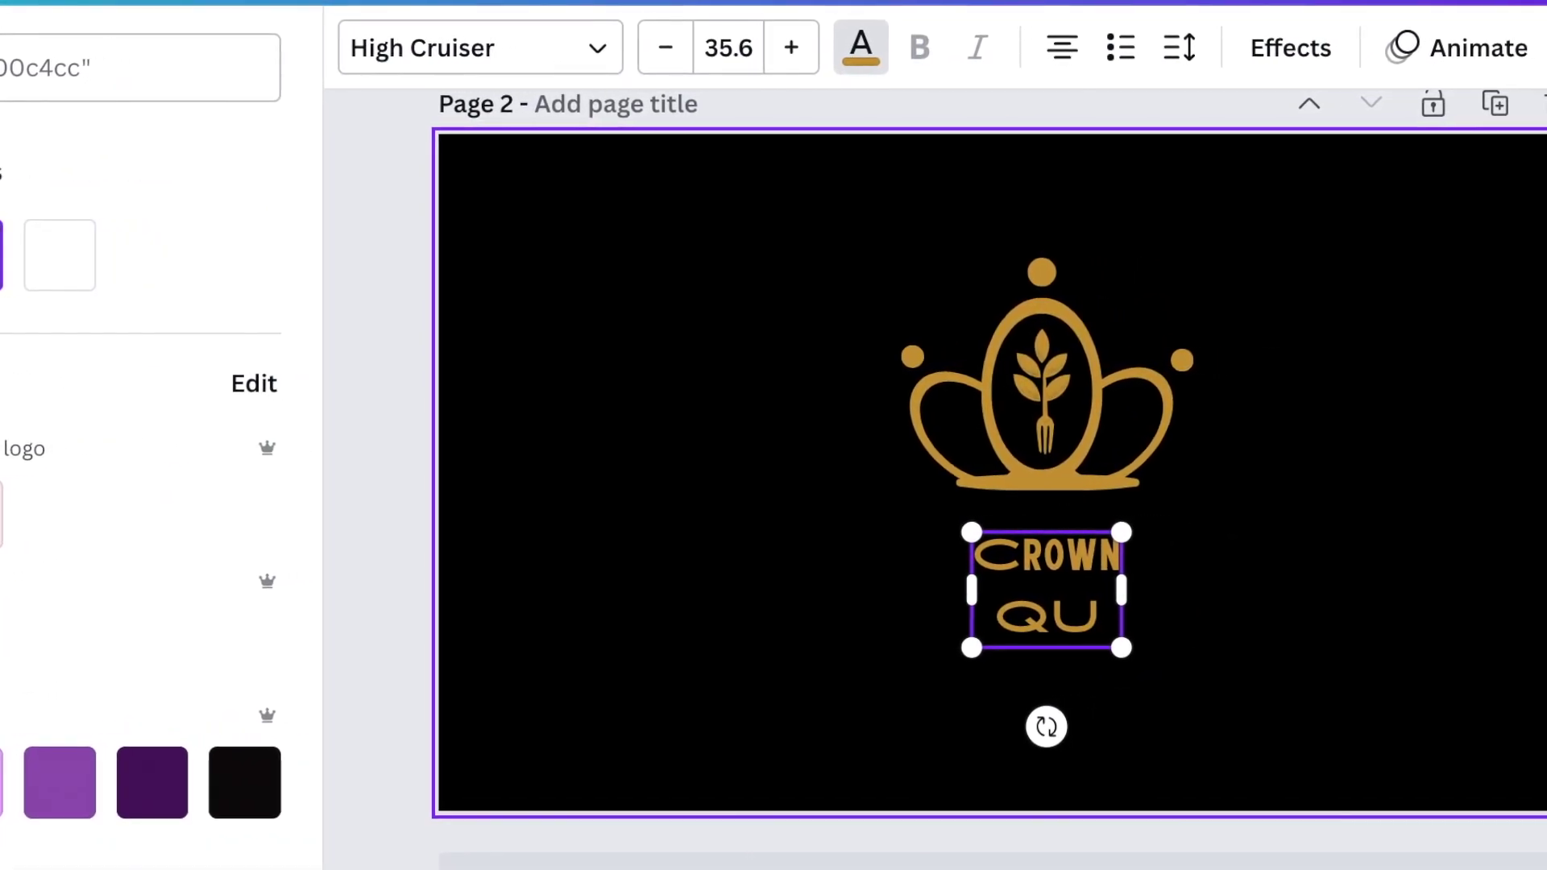
pyautogui.press('BackSpace')
pyautogui.write('UEEN')
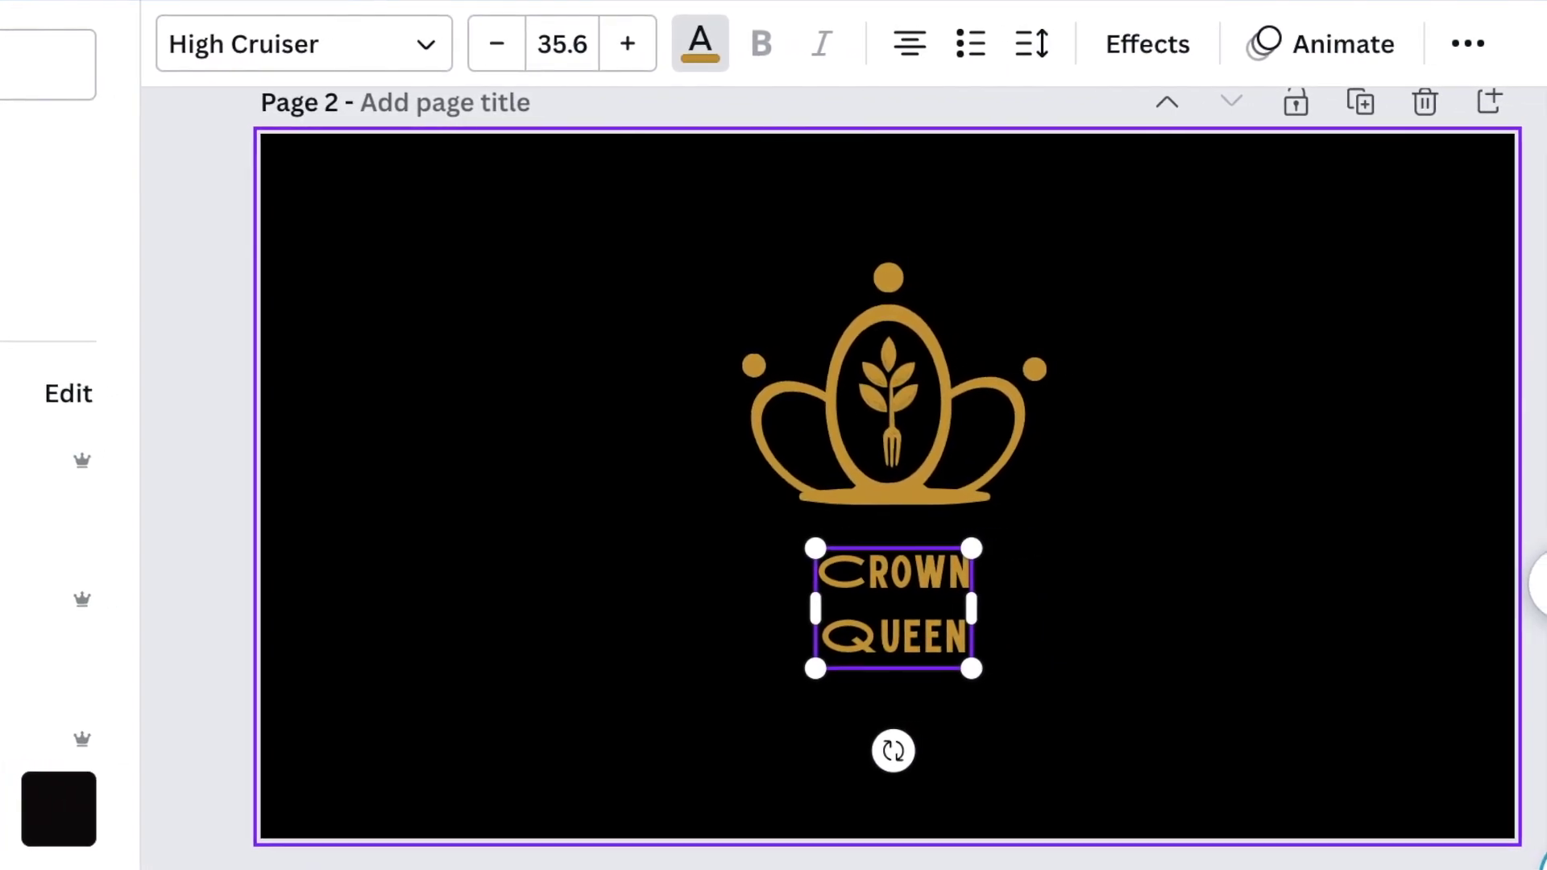
pyautogui.press('Return')
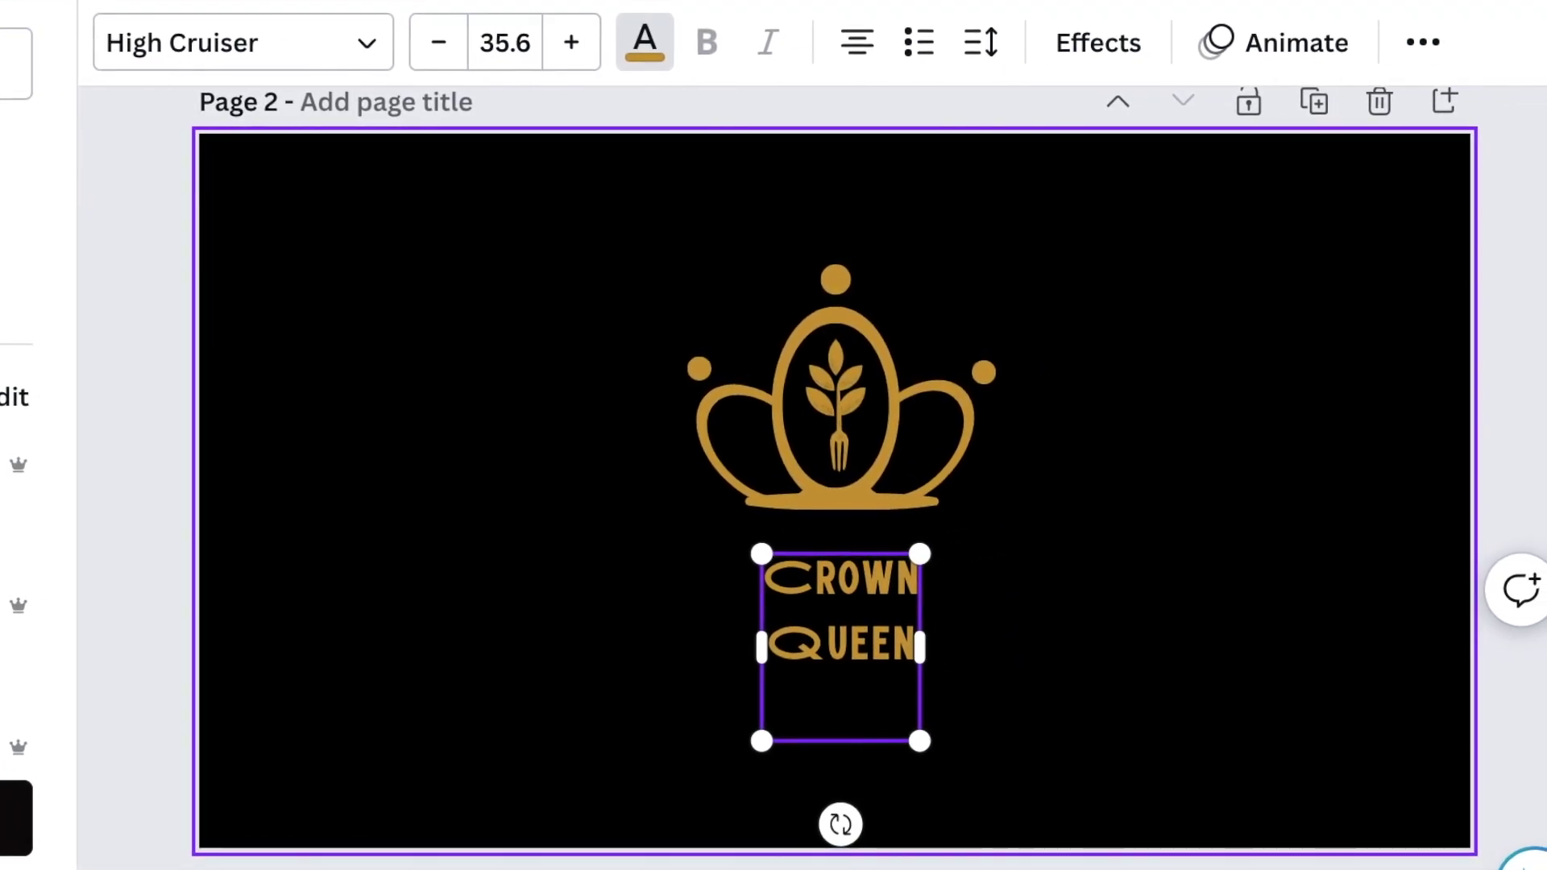
pyautogui.write('EN ')
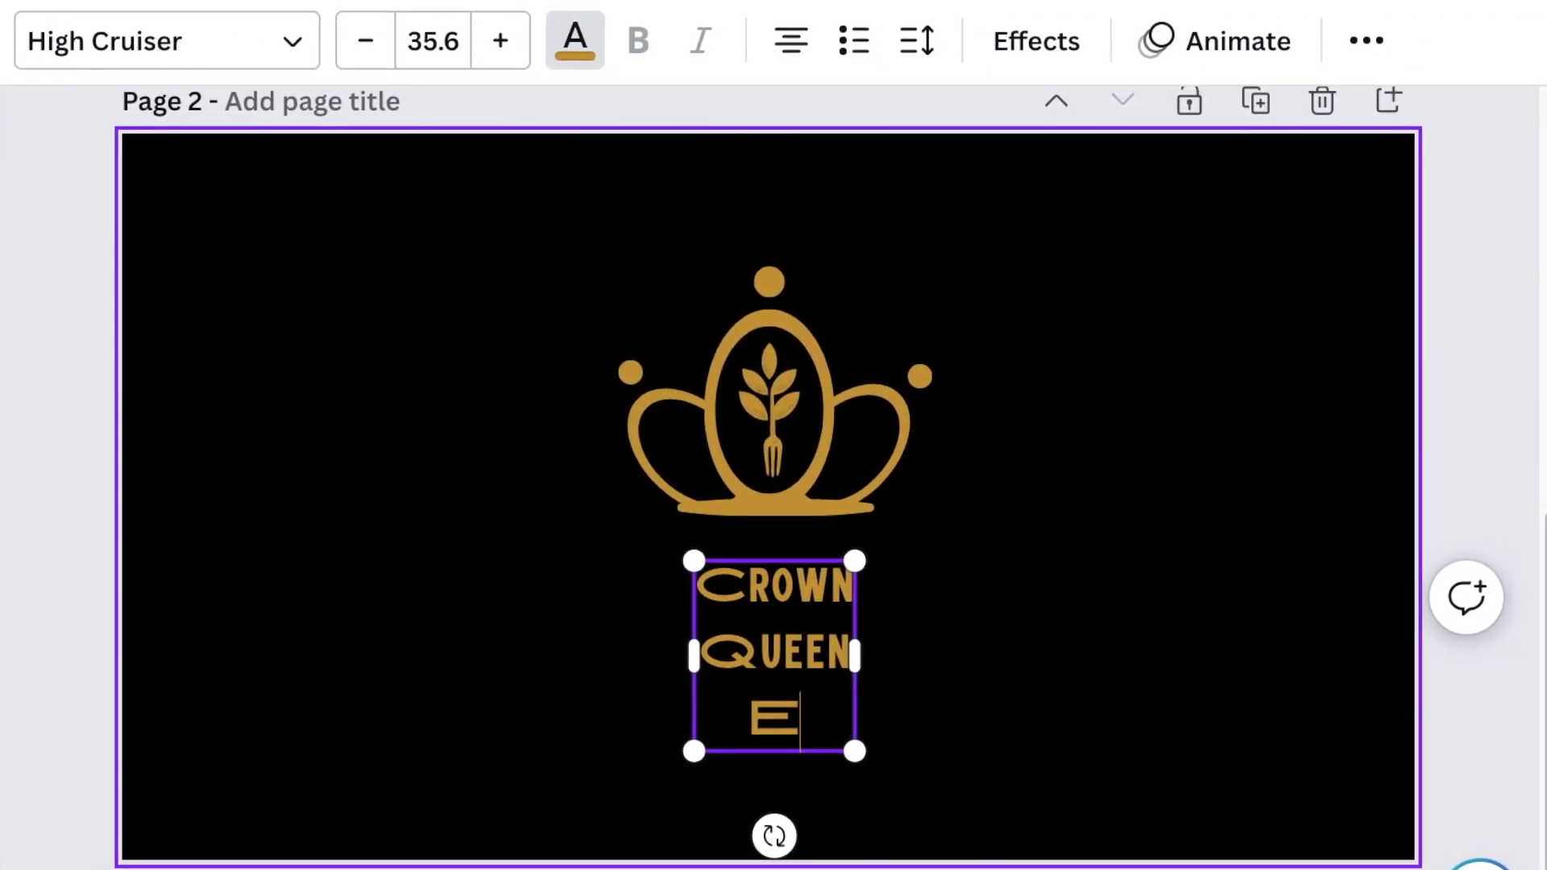
pyautogui.write('EAT')
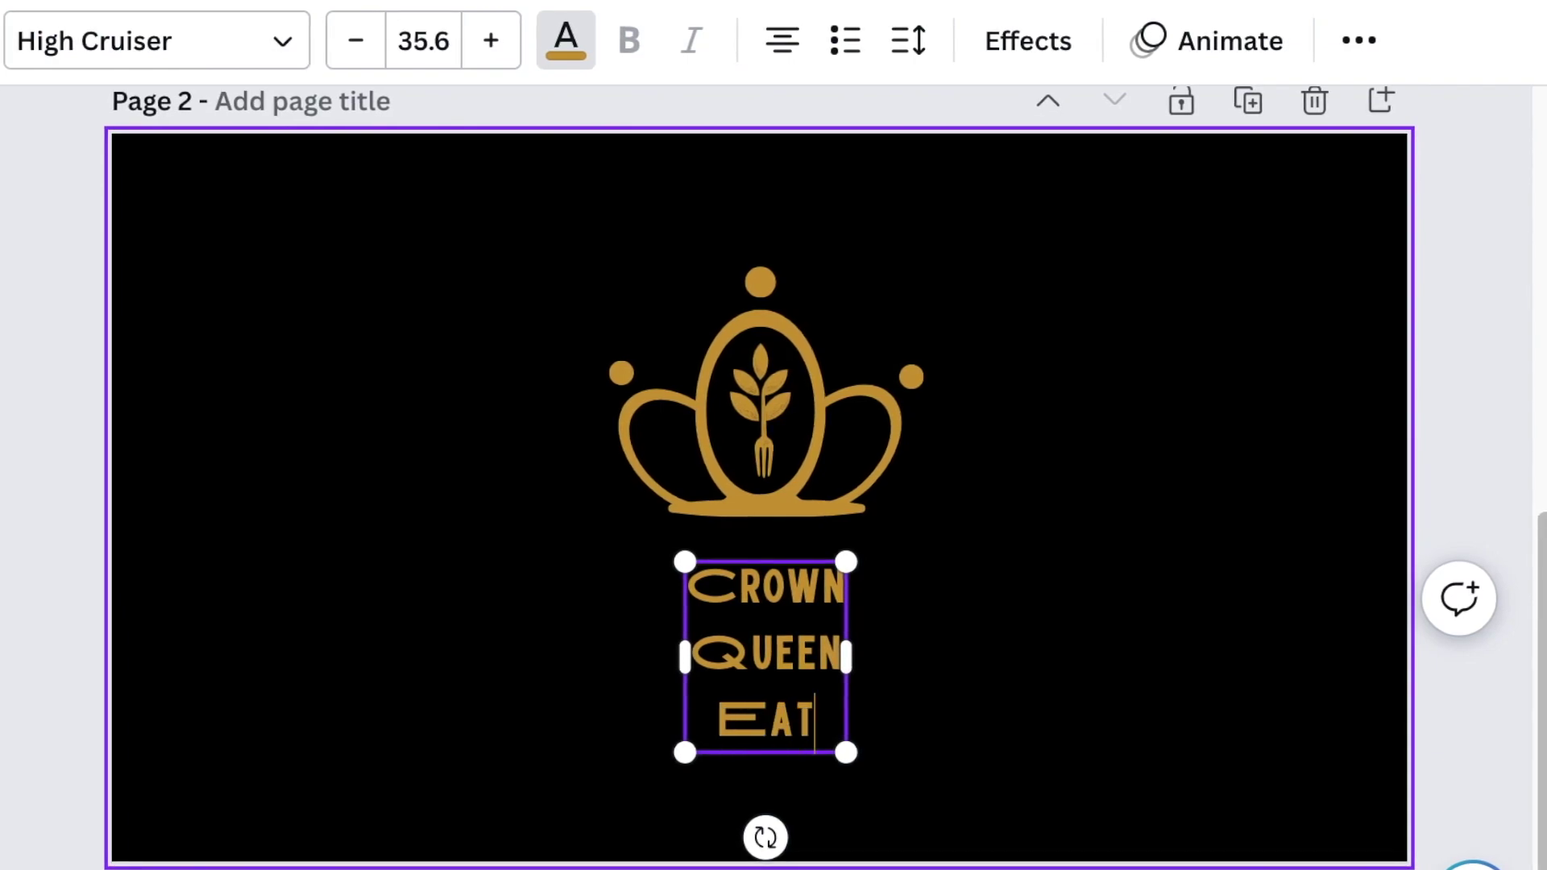
pyautogui.write("'S")
# Enlarge the title, set line spacing to 1.18 and move it right under the crown
pyautogui.moveTo(846, 753); pyautogui.dragTo(893, 808)
pyautogui.click(908, 40)
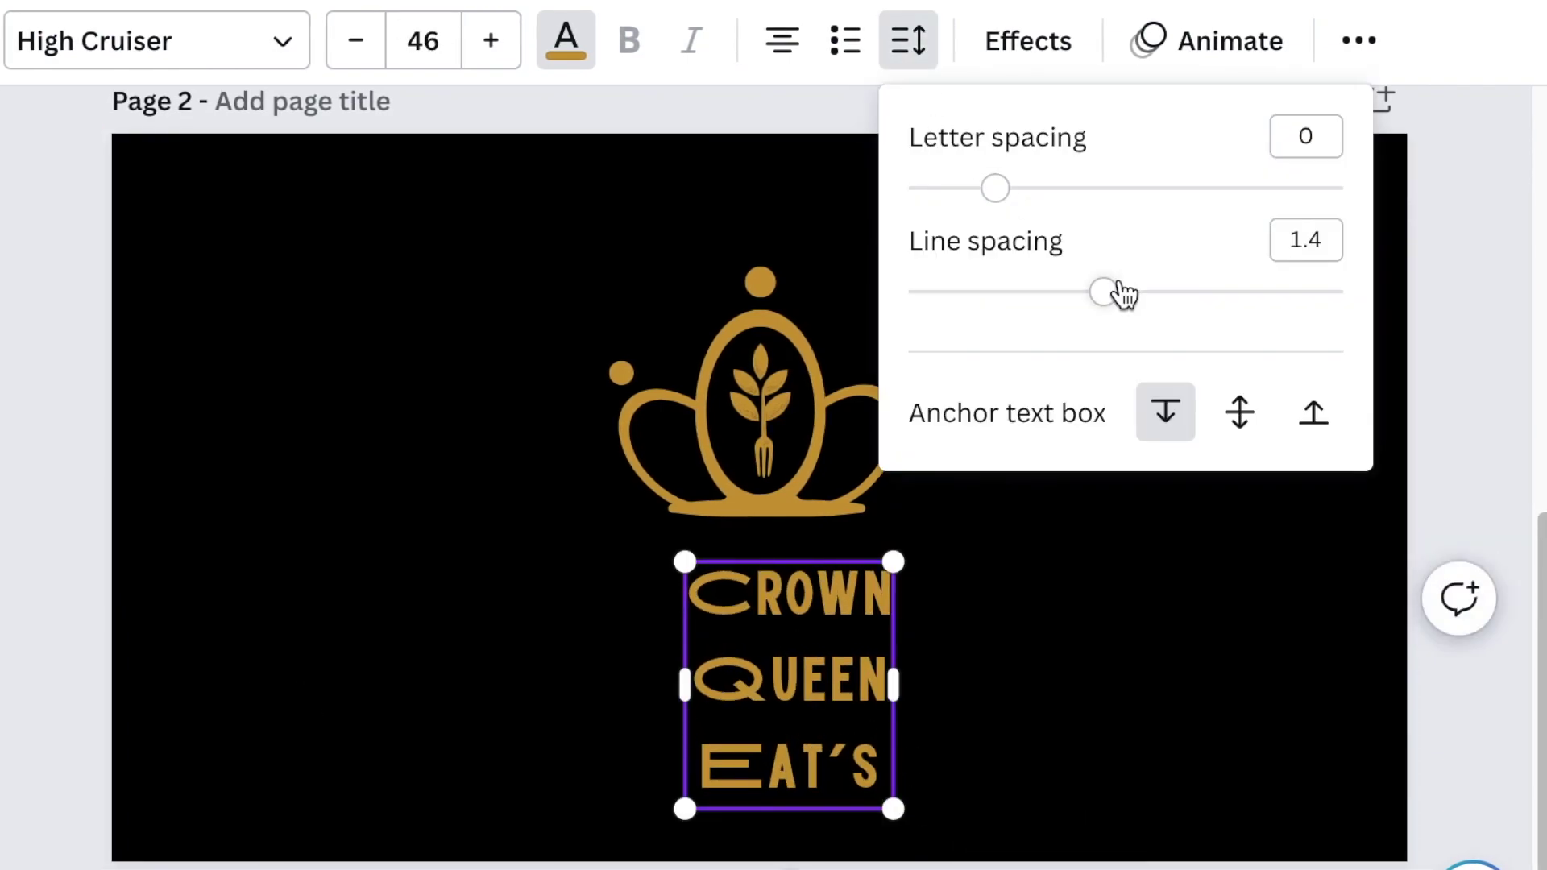
pyautogui.moveTo(1104, 292); pyautogui.dragTo(1050, 292)
pyautogui.click(597, 614)
pyautogui.click(597, 615)
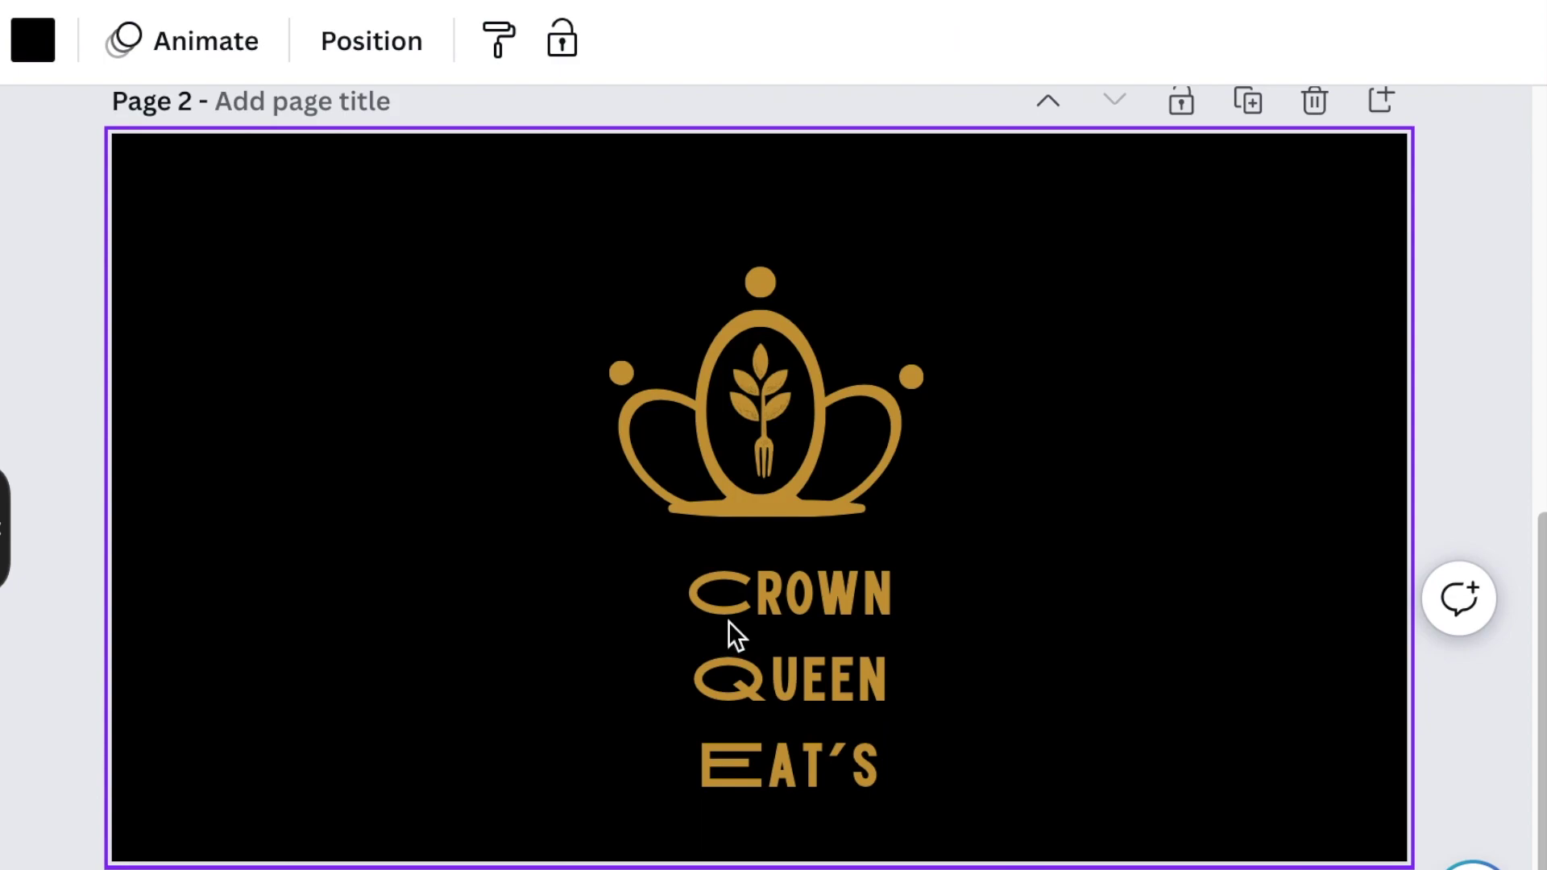
pyautogui.click(728, 635)
pyautogui.click(910, 44)
pyautogui.moveTo(1084, 300); pyautogui.dragTo(1057, 293)
pyautogui.click(960, 691)
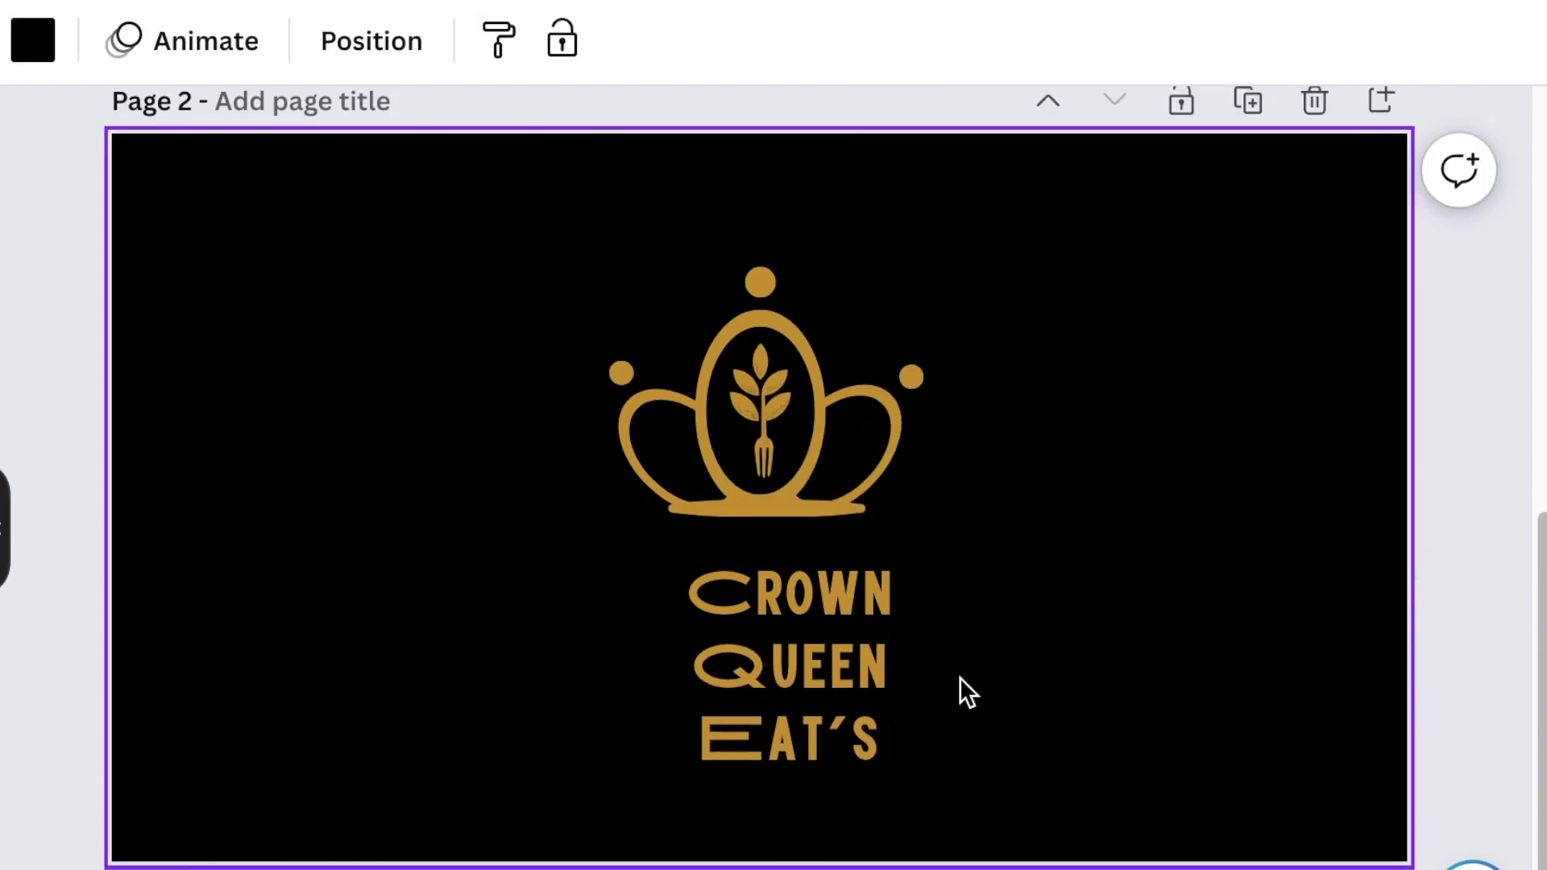
pyautogui.moveTo(815, 711); pyautogui.dragTo(786, 669)
pyautogui.click(951, 677)
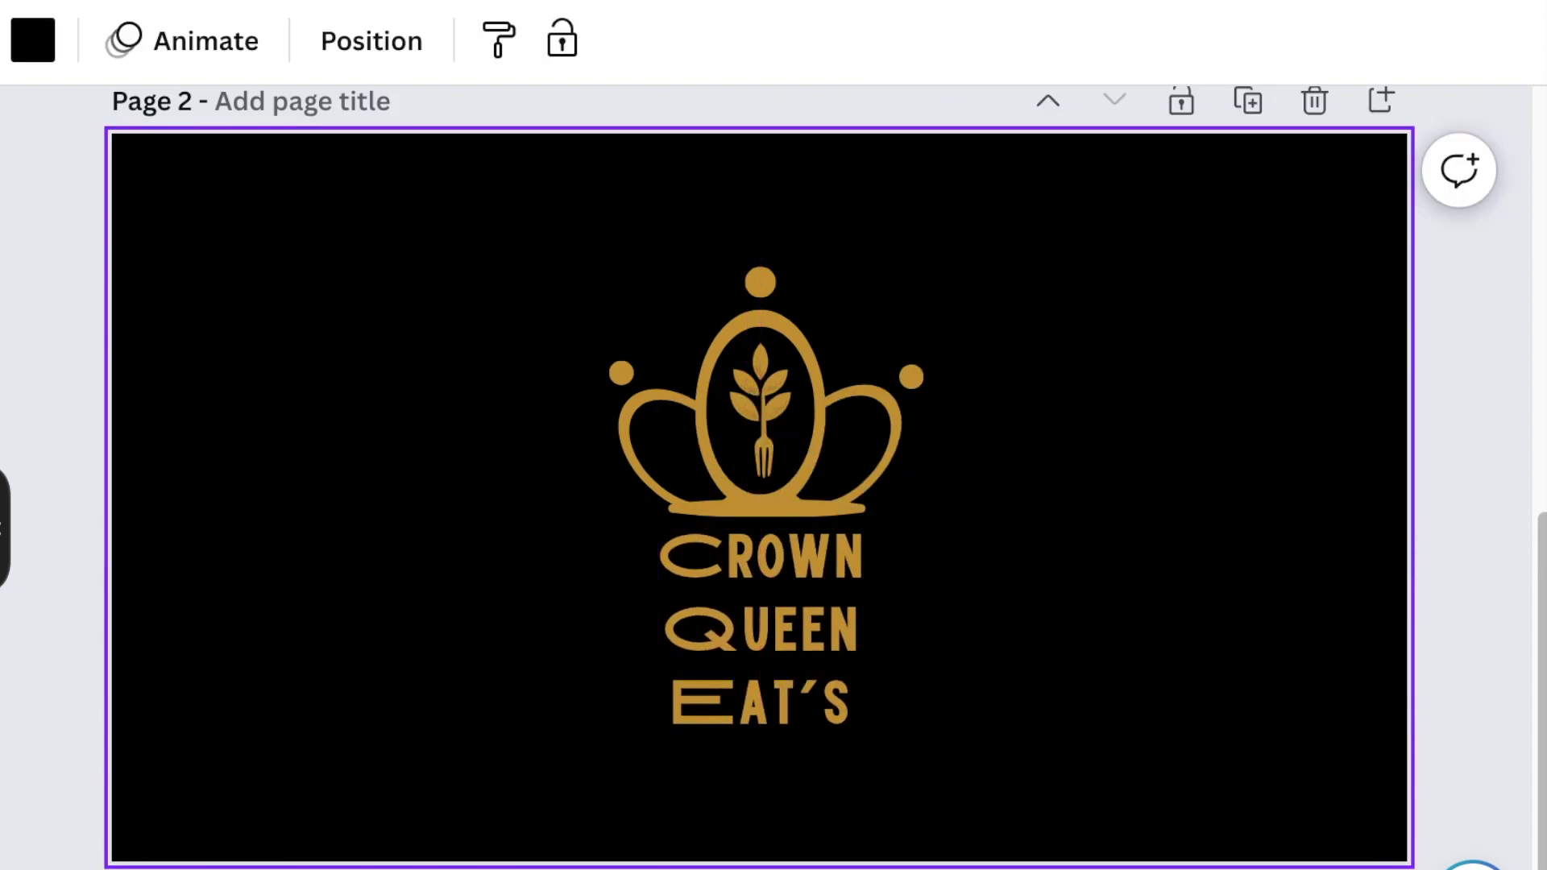
pyautogui.click(5, 528)
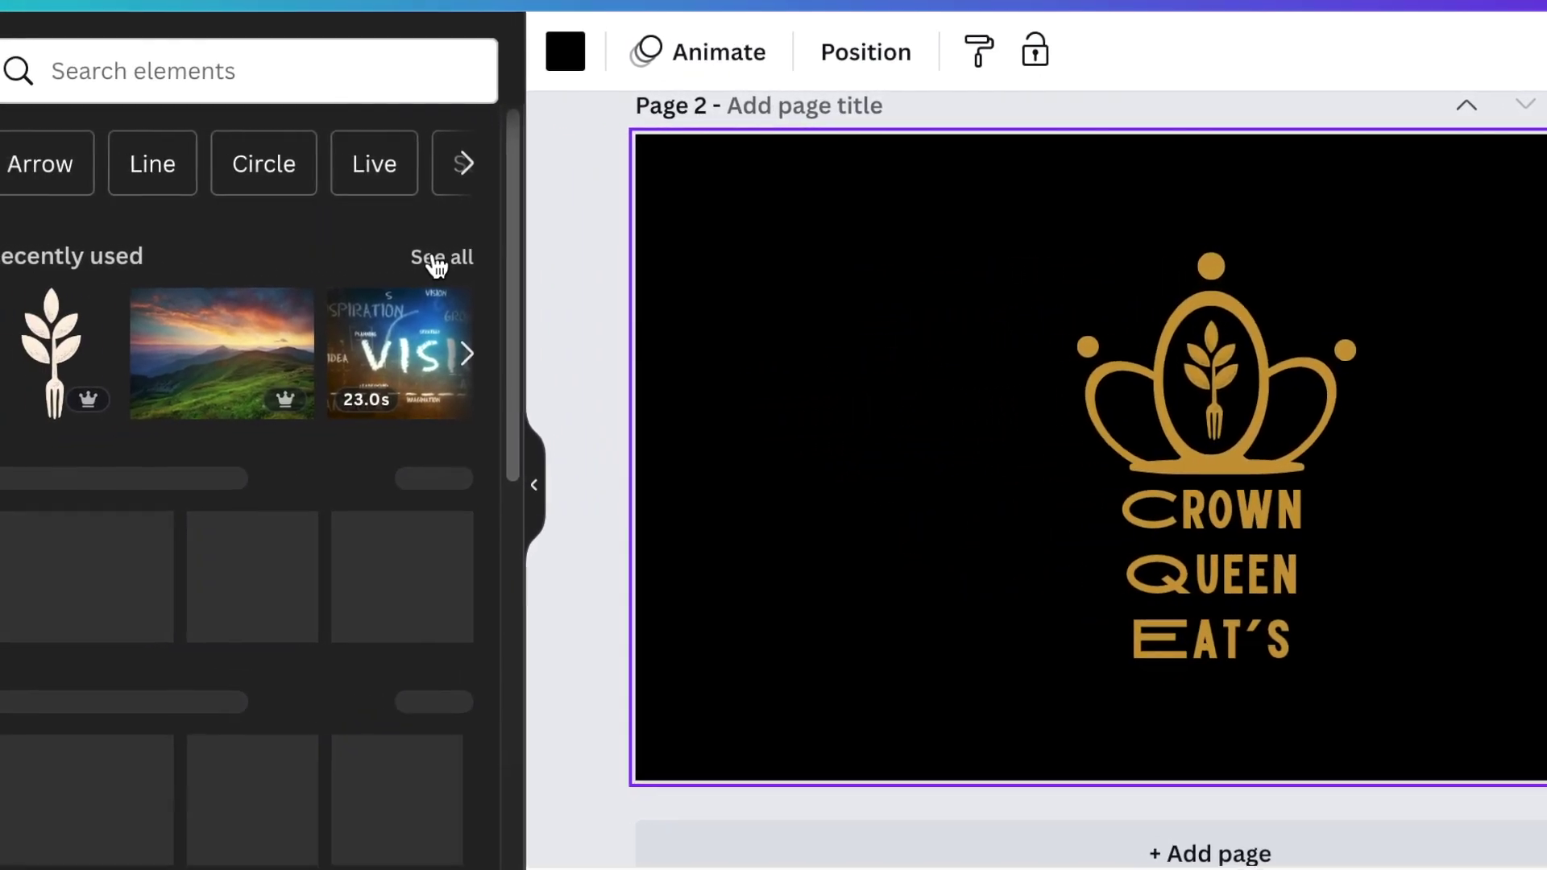
# Add the corner border from recently used elements and flip it vertically
pyautogui.click(435, 262)
pyautogui.scroll(-5, 6, 416)
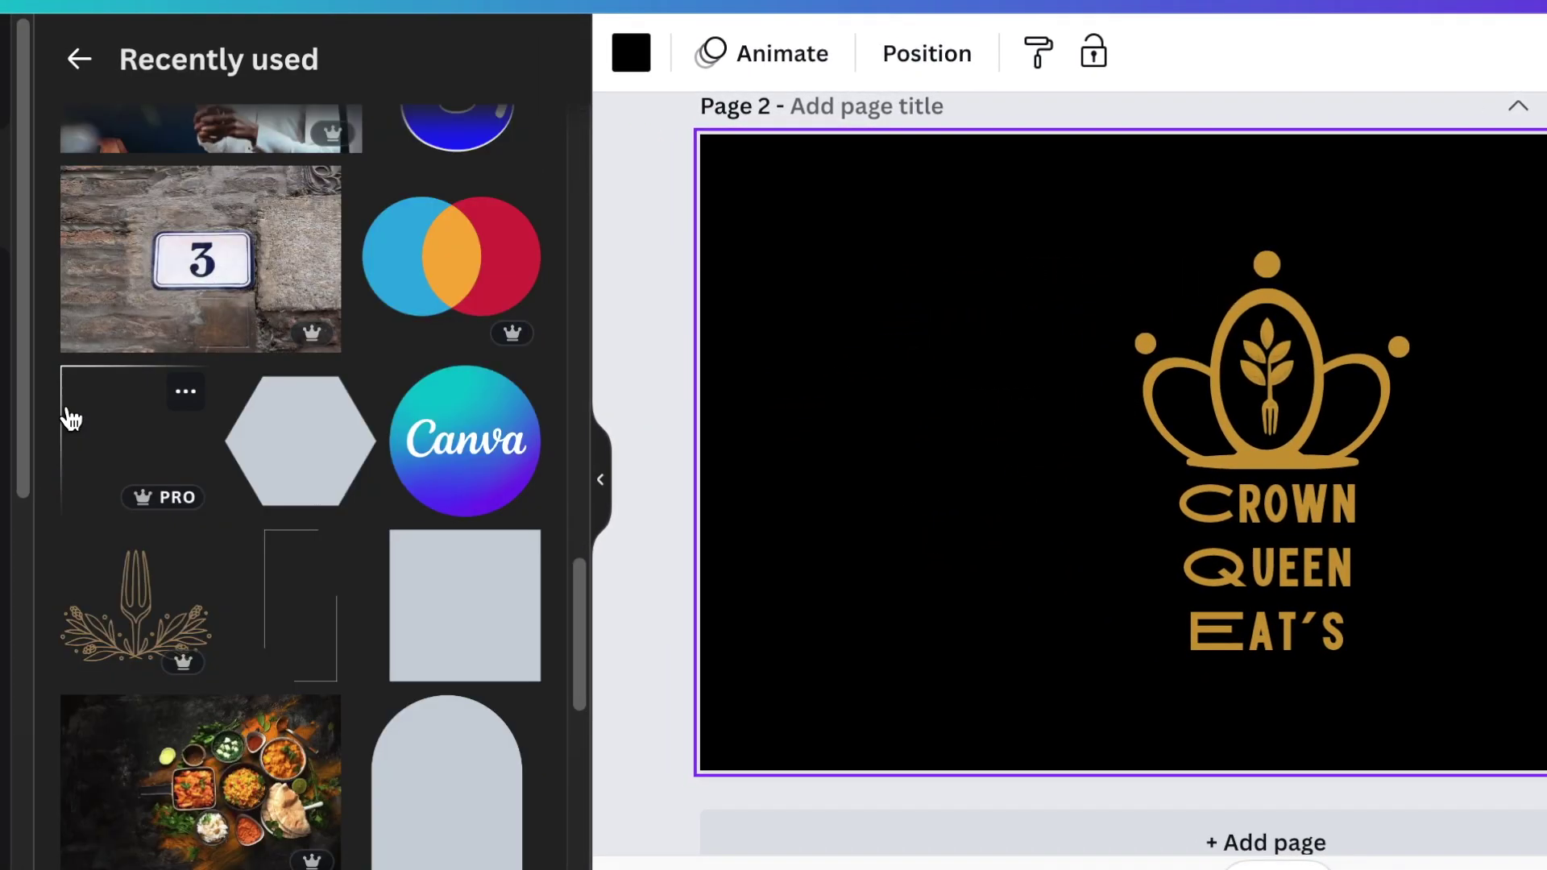
pyautogui.press('Tab')
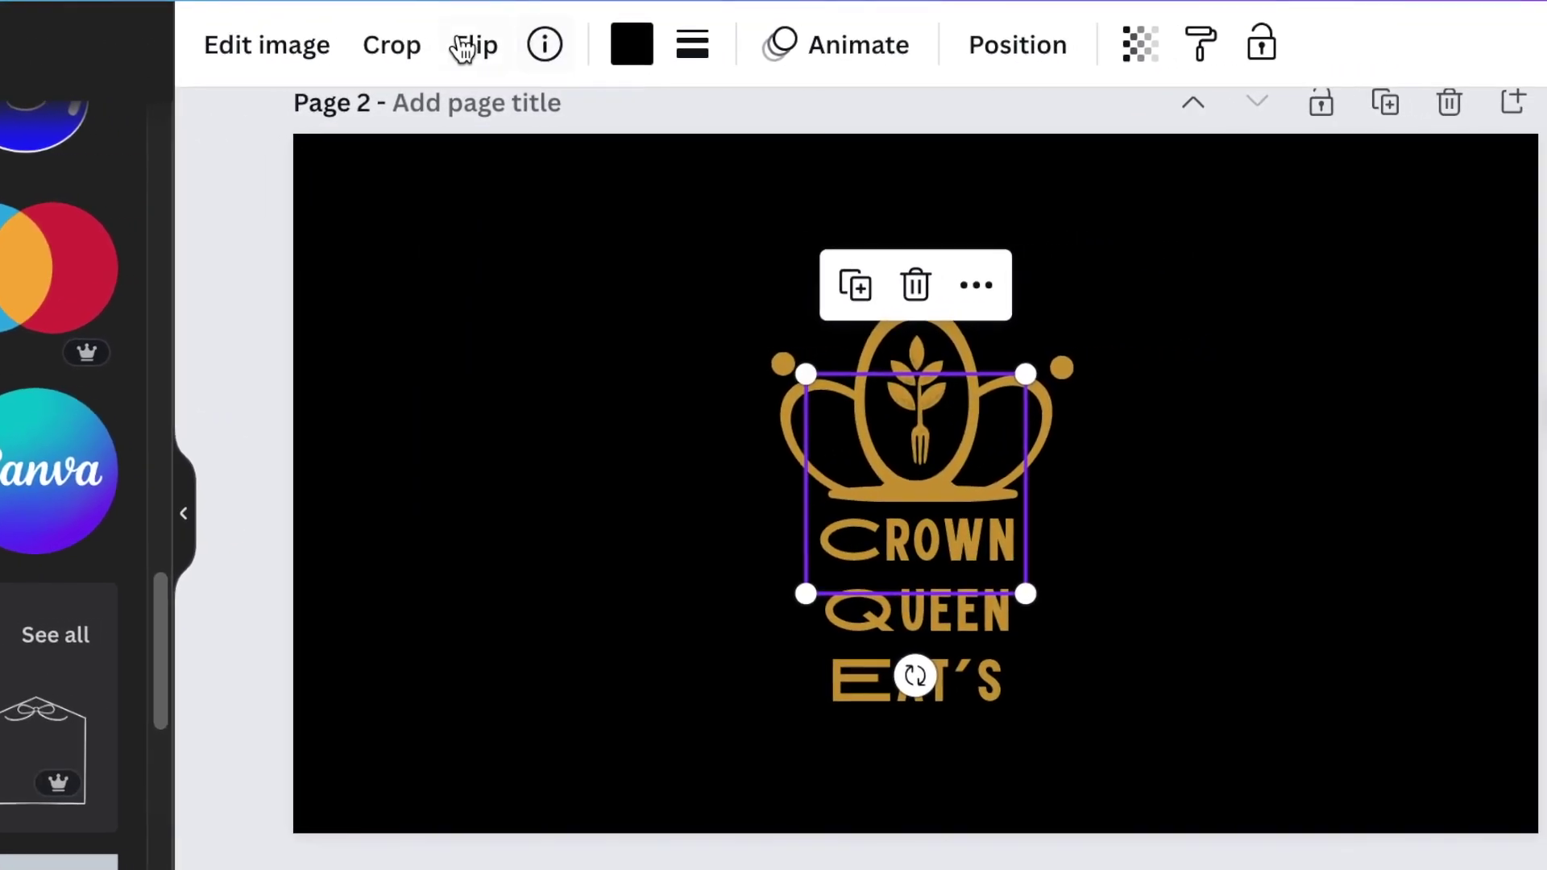
pyautogui.click(468, 46)
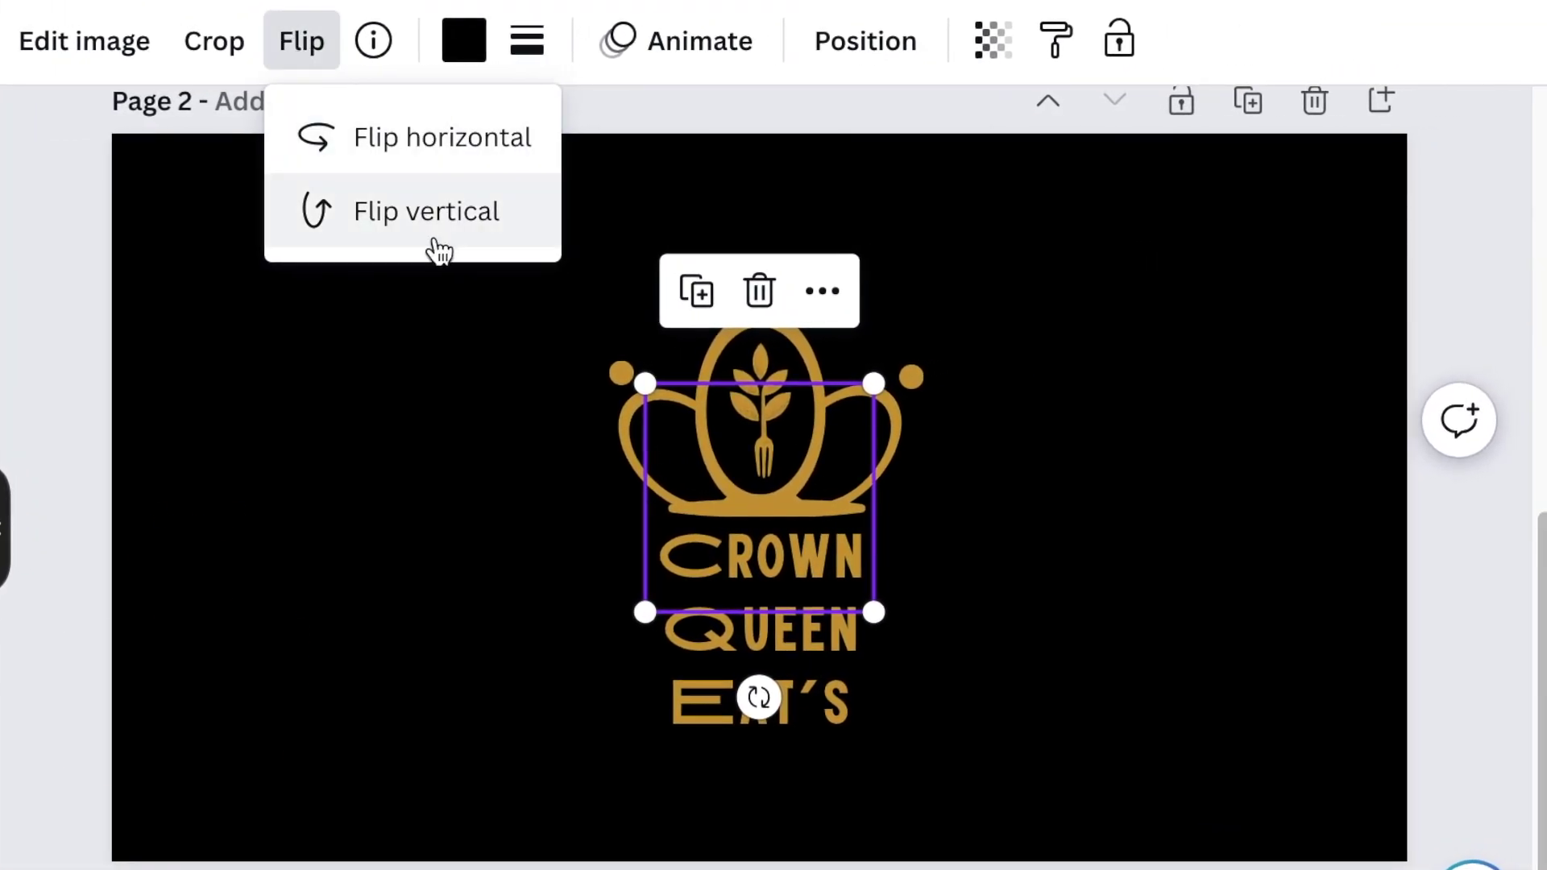
pyautogui.click(611, 252)
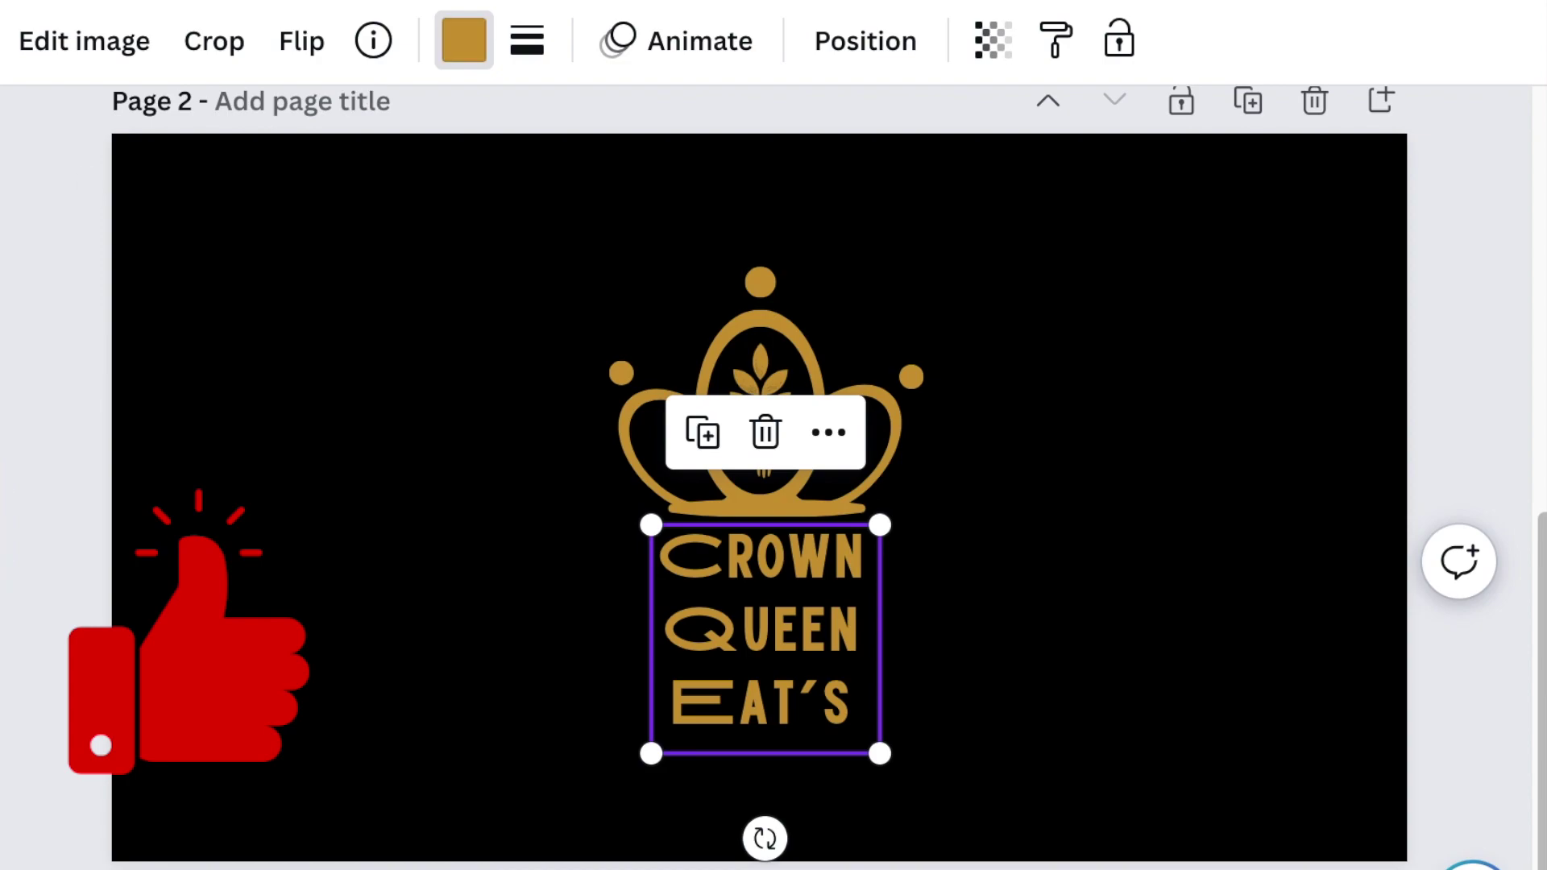
pyautogui.click(397, 575)
# Duplicate the corner border and flip the copy horizontally for the opposite corner
pyautogui.click(870, 746)
pyautogui.click(702, 434)
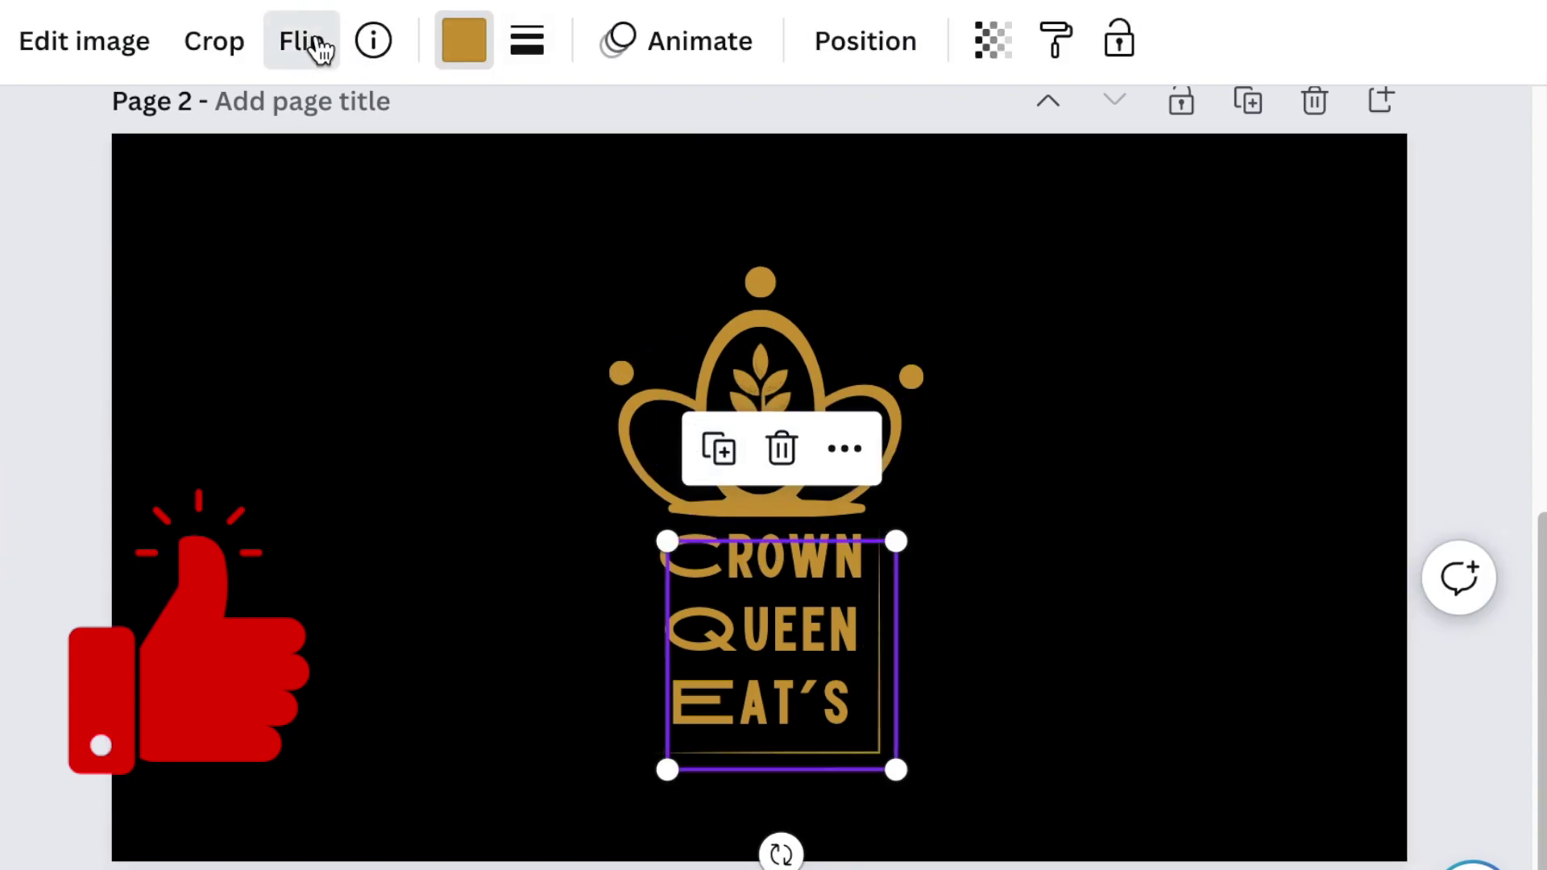
pyautogui.click(320, 50)
pyautogui.click(425, 162)
pyautogui.click(796, 772)
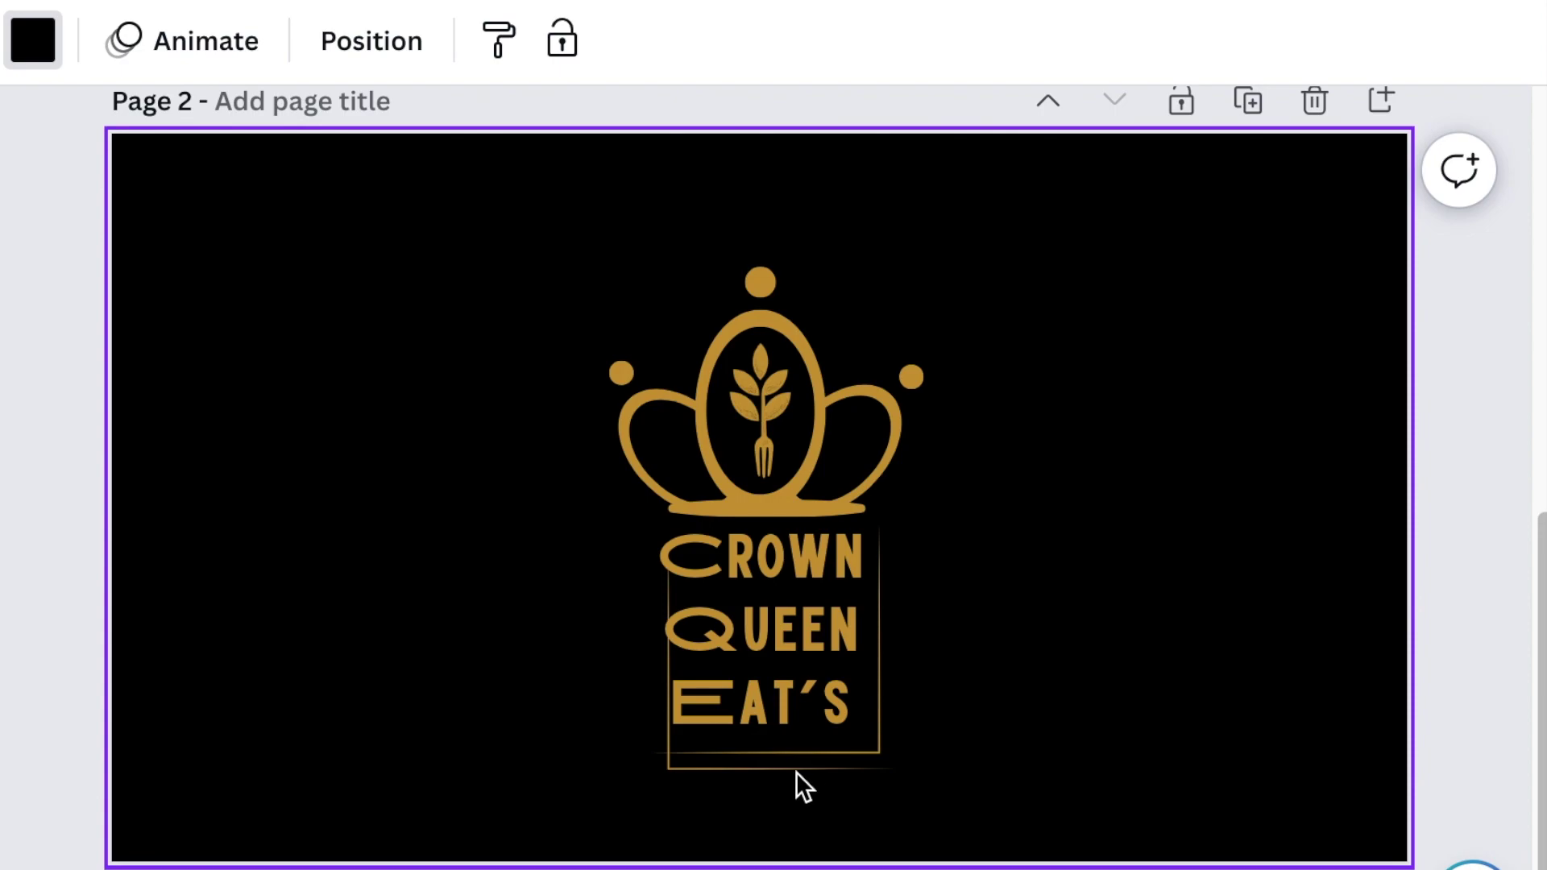
pyautogui.click(694, 758)
pyautogui.click(1008, 740)
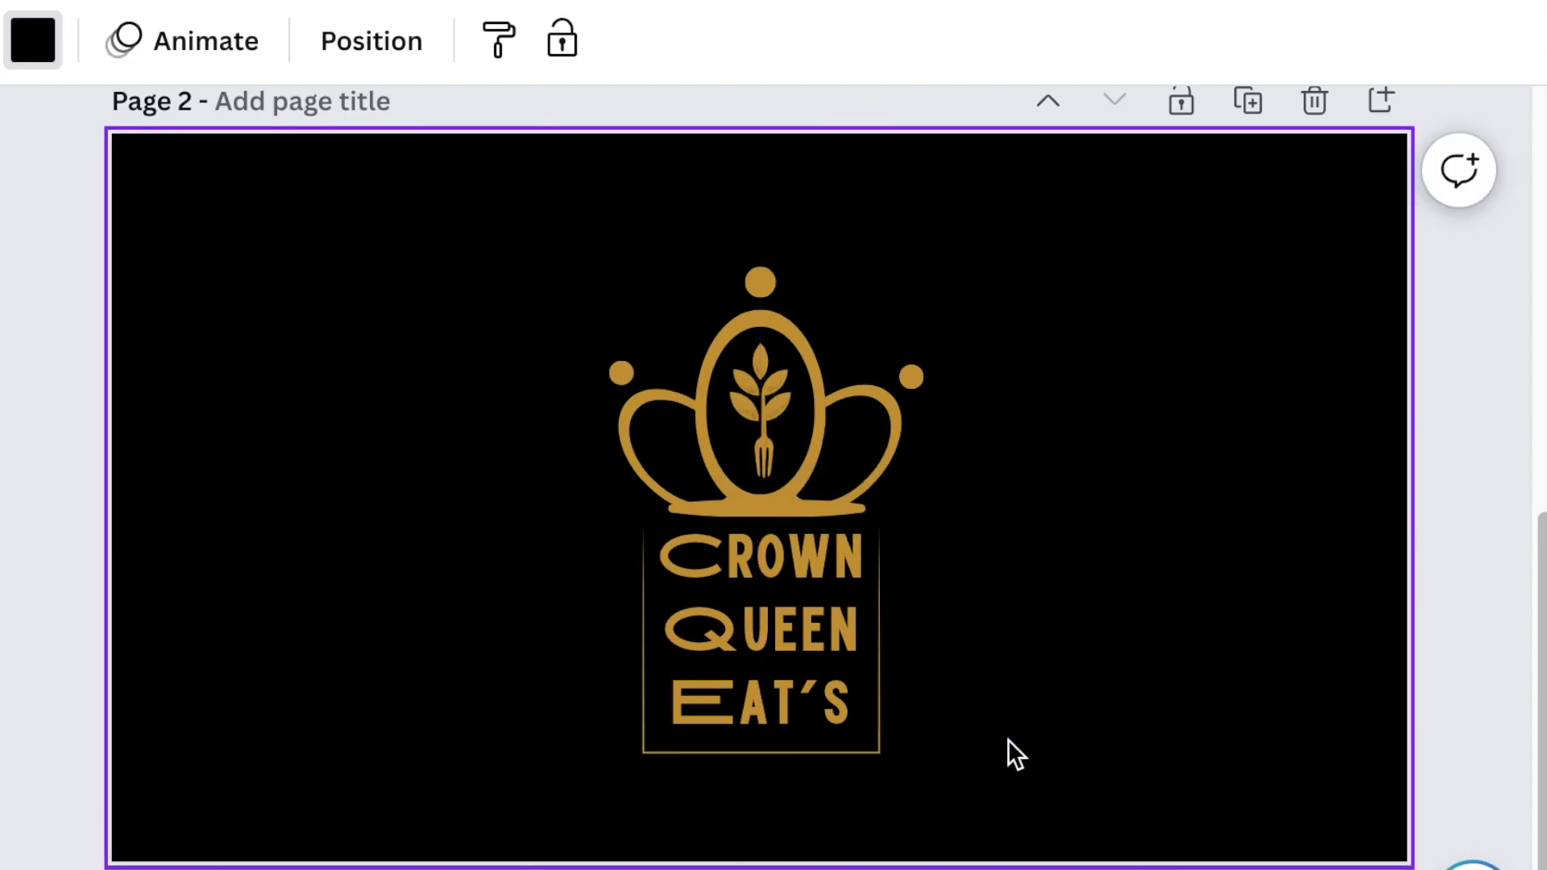
# Select all crown parts and centre the crown horizontally on the page
pyautogui.moveTo(331, 225); pyautogui.dragTo(975, 516)
pyautogui.moveTo(895, 295); pyautogui.dragTo(896, 294)
pyautogui.click(1081, 486)
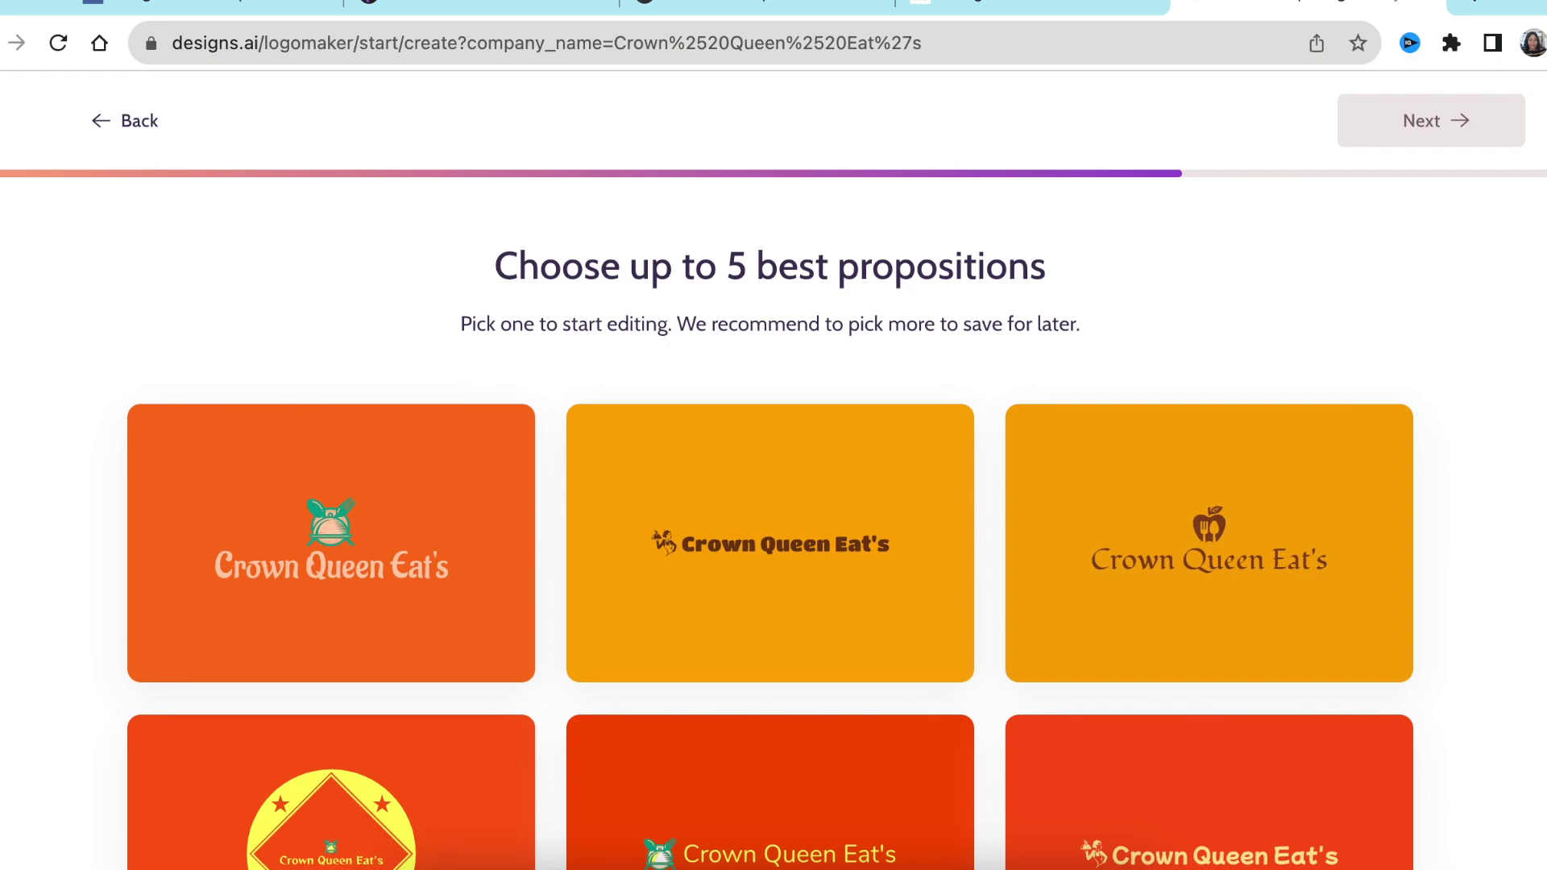
pyautogui.scroll(-5, 770, 524)
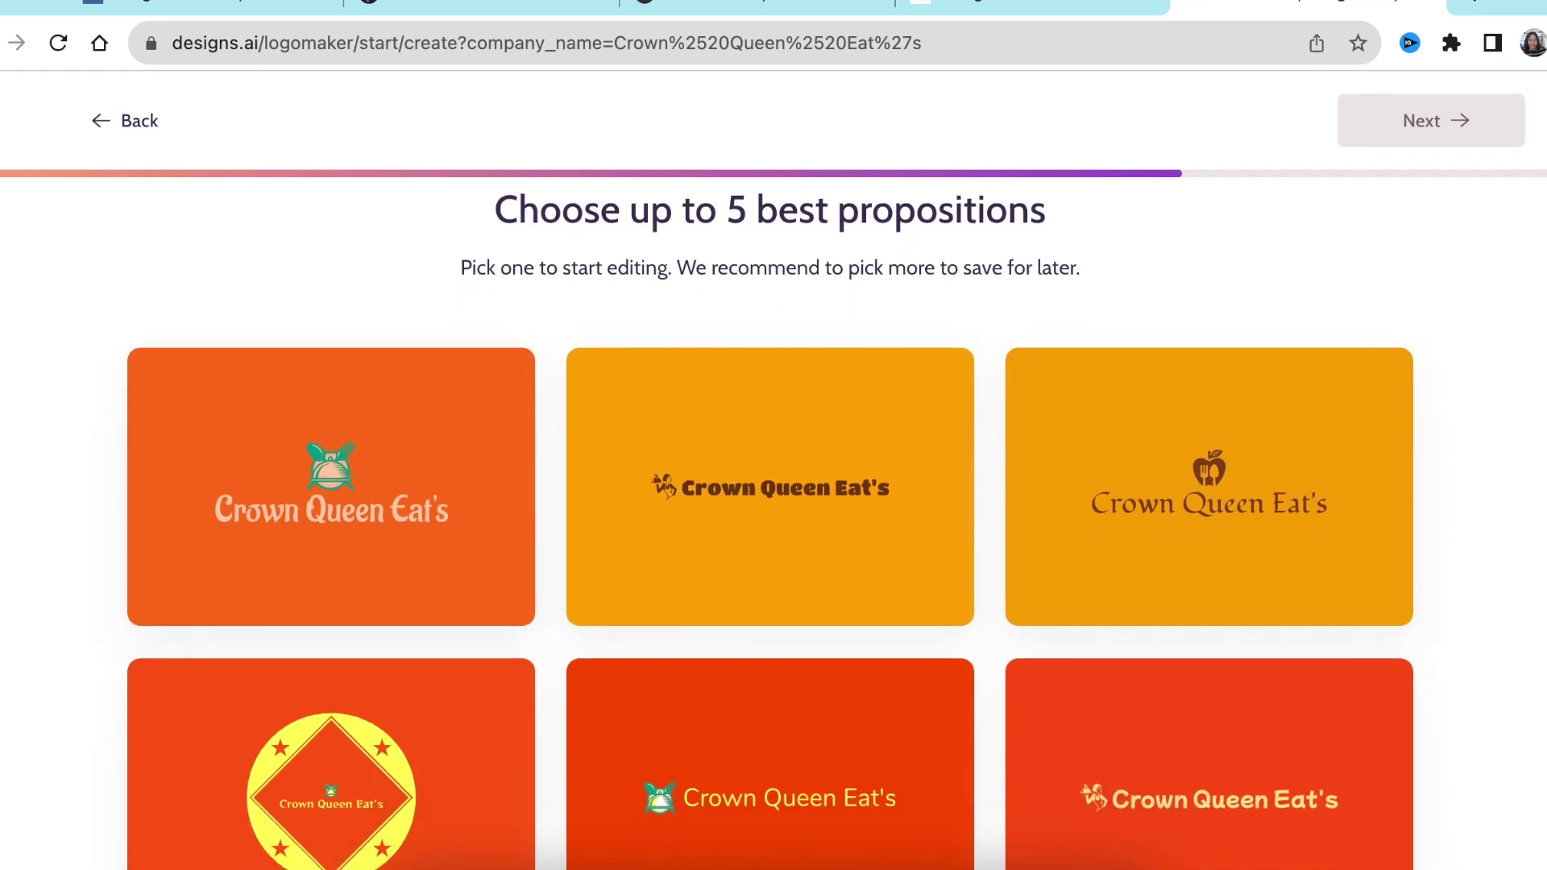
pyautogui.scroll(-3, 770, 524)
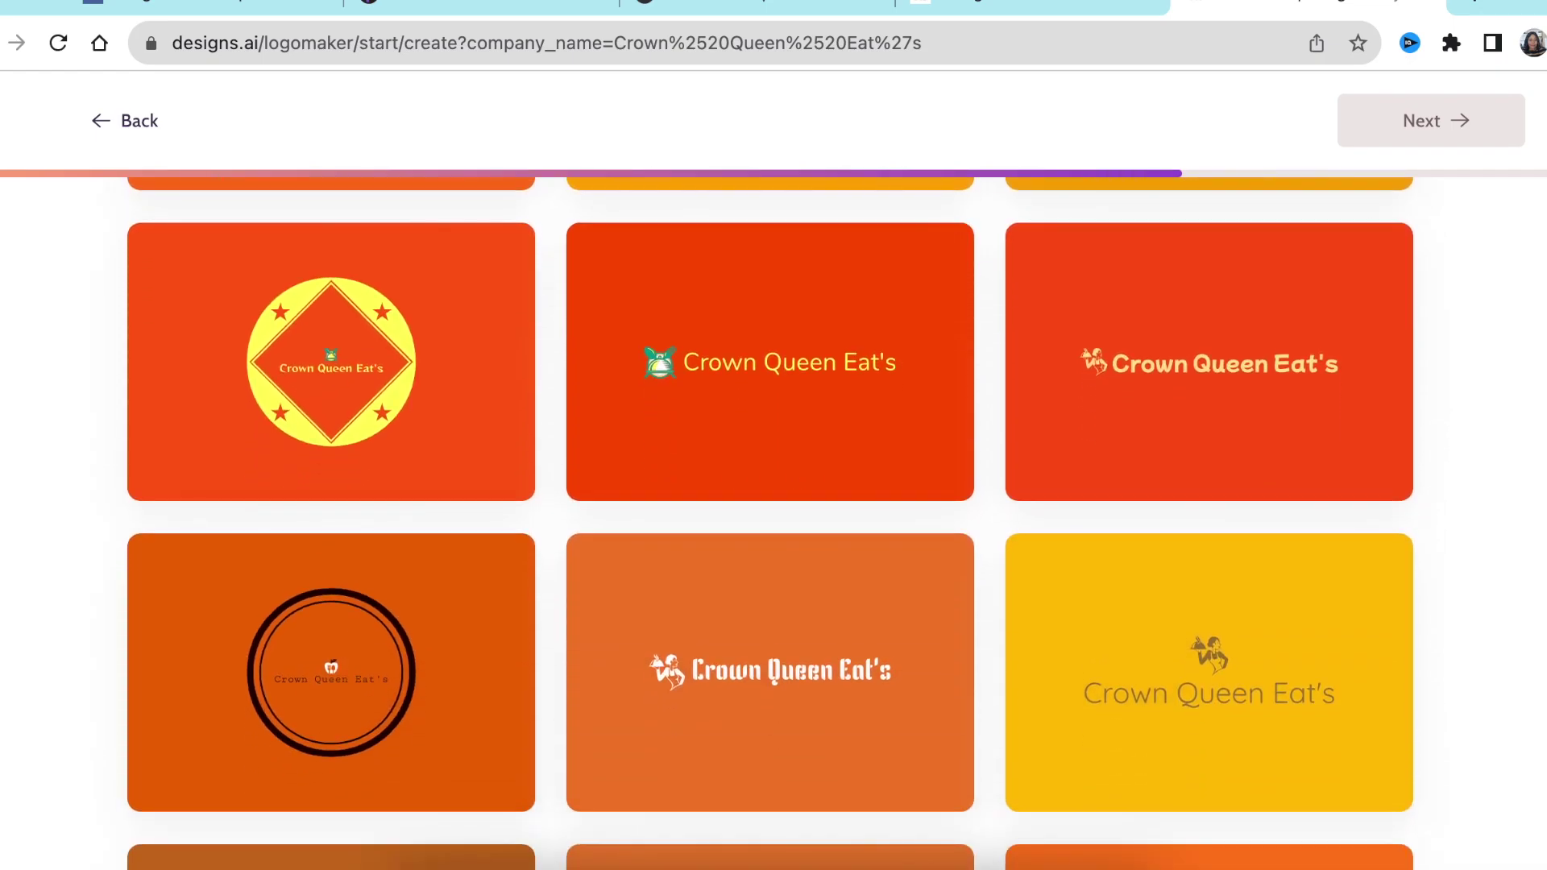